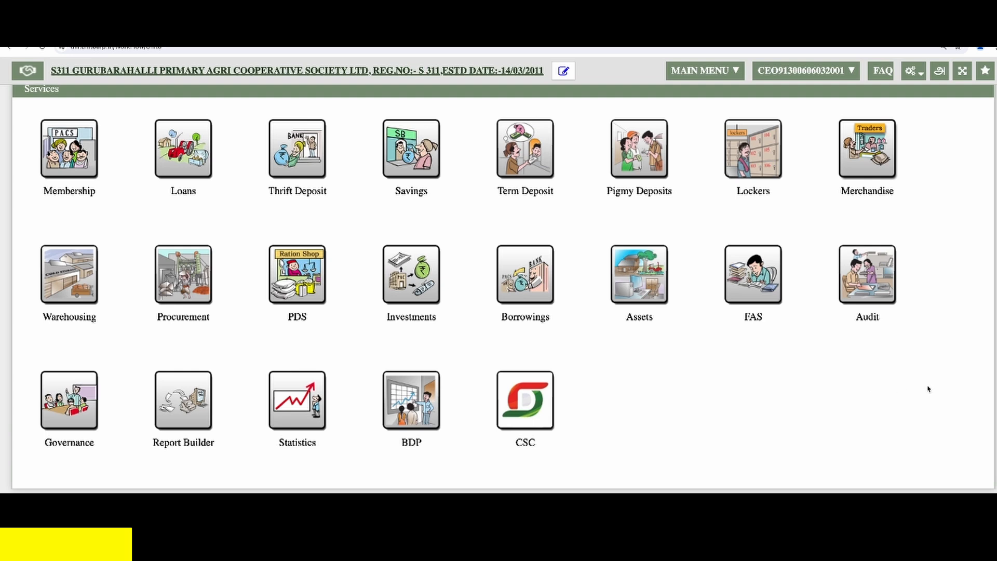
- Open the Godown master in the Merchandise configuration
{"action": "left_click", "coordinate": [913, 73]}
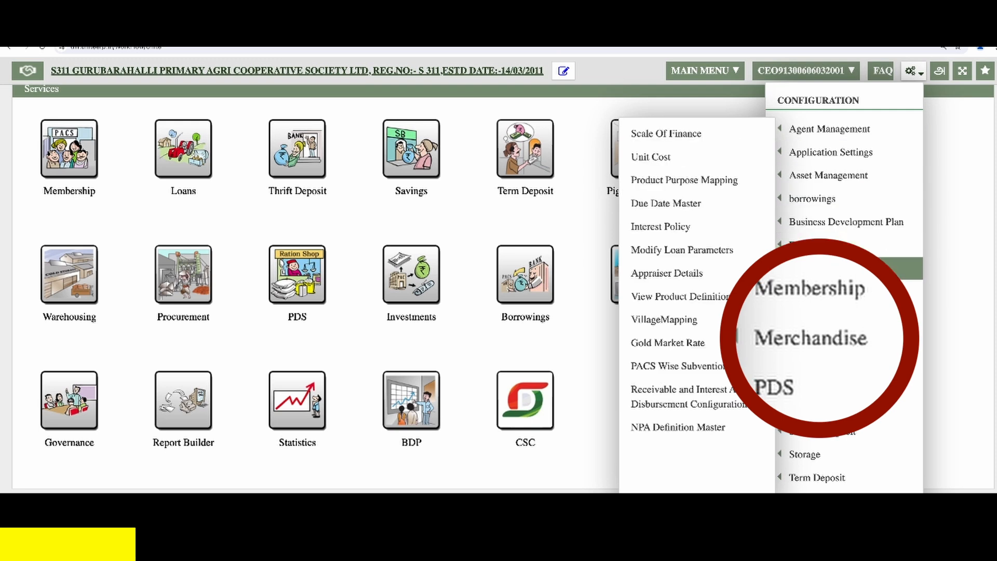
{"action": "mouse_move", "coordinate": [857, 337]}
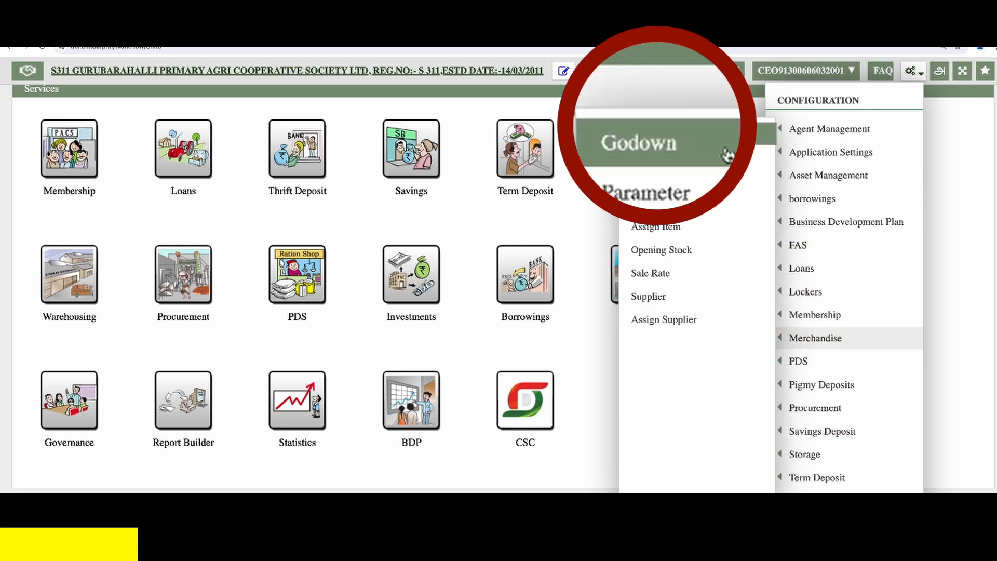
{"action": "left_click", "coordinate": [694, 136]}
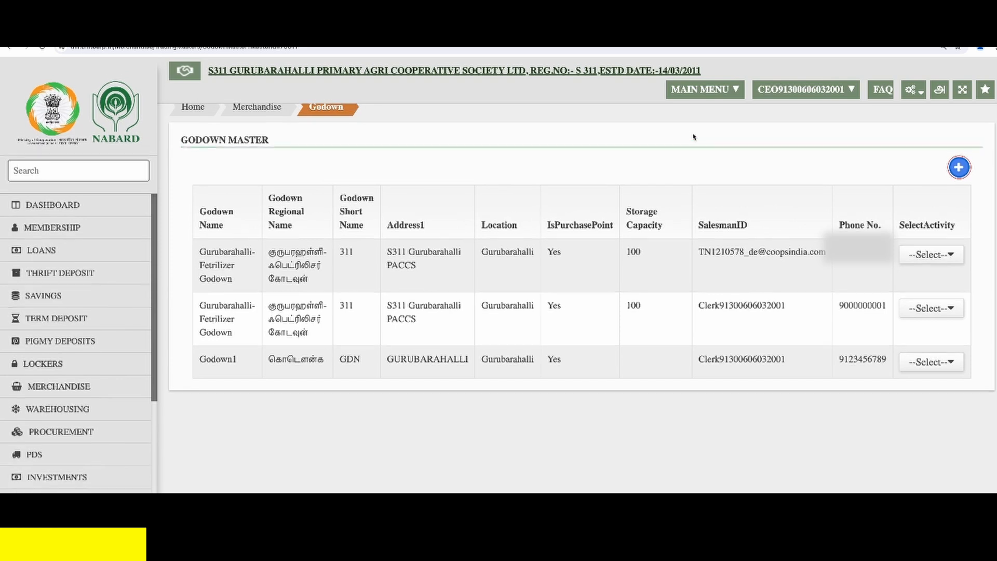
- Add a new godown named "Fertiliser Godown" with the short name FER
{"action": "scroll", "coordinate": [694, 137], "scroll_direction": "down", "scroll_amount": 1}
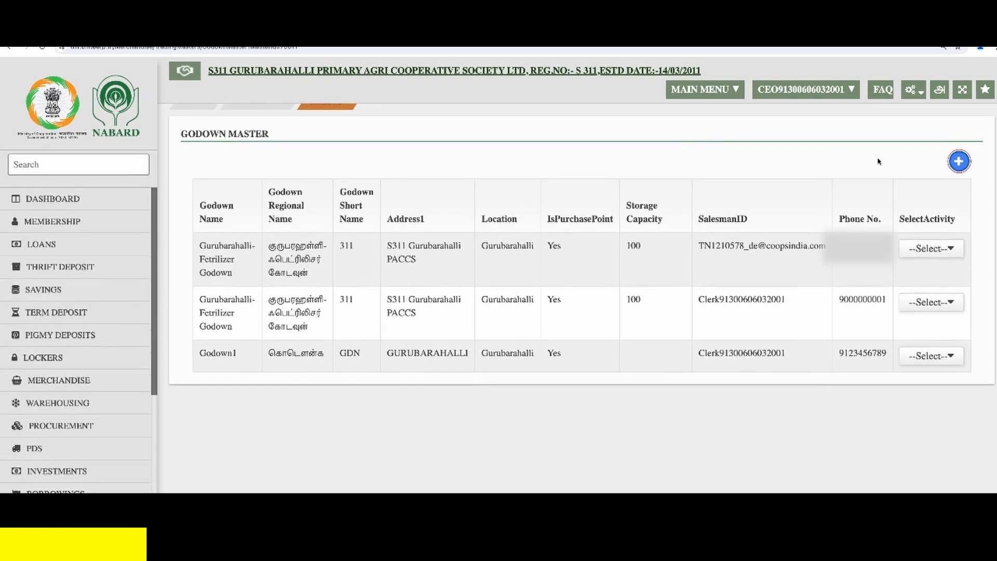
{"action": "left_click", "coordinate": [959, 162]}
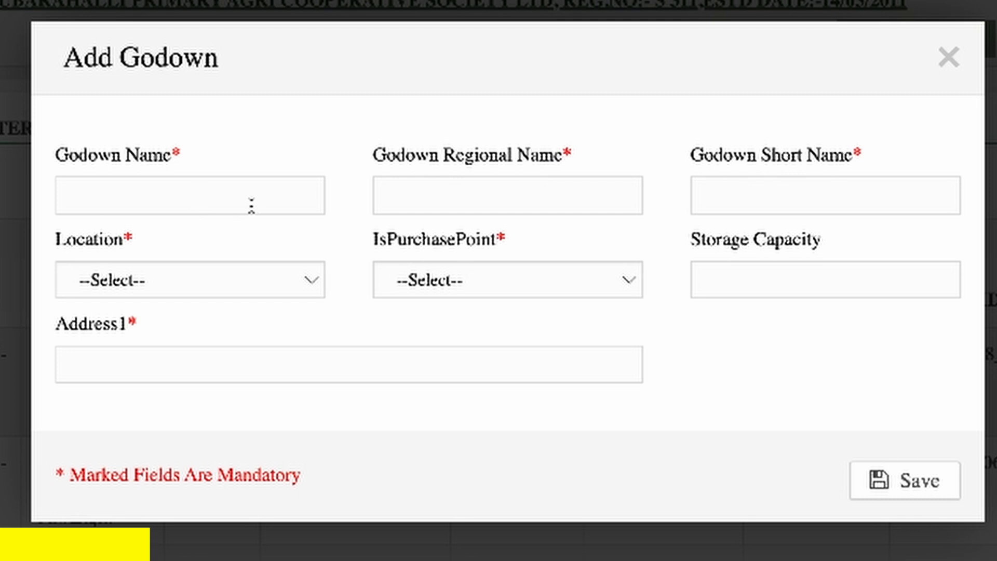
{"action": "left_click", "coordinate": [251, 206]}
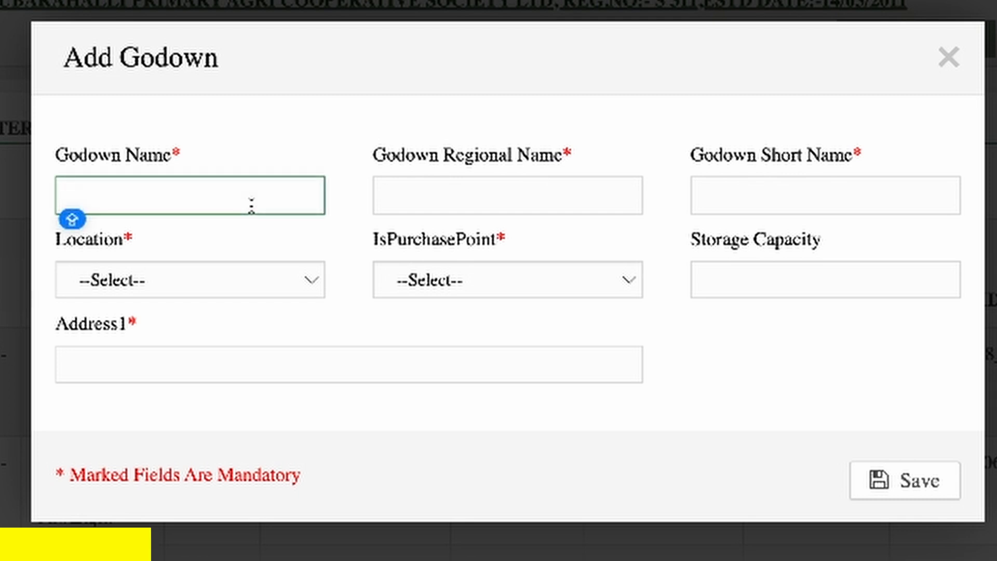
{"action": "type", "text": "Fert"}
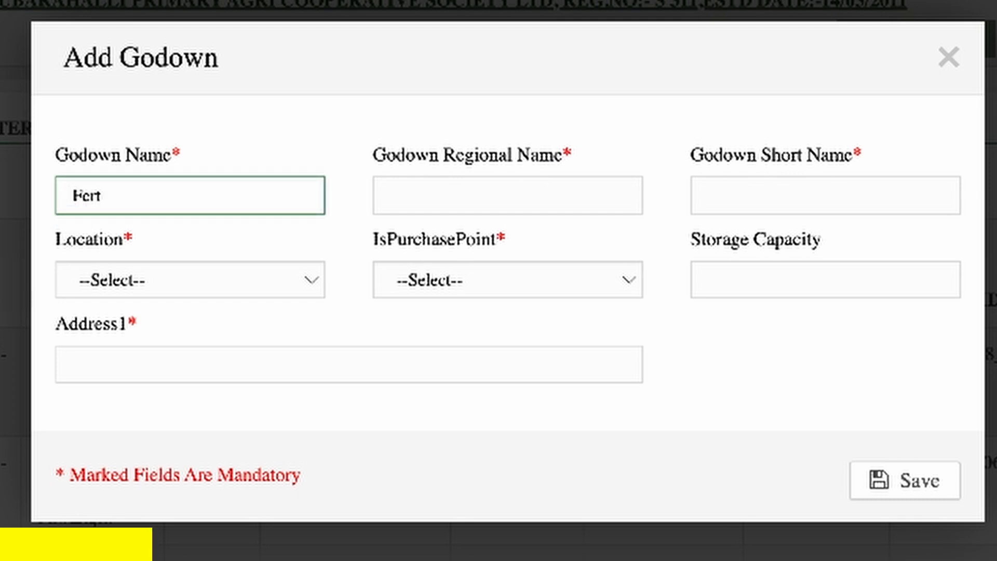
{"action": "type", "text": "iliser Godown"}
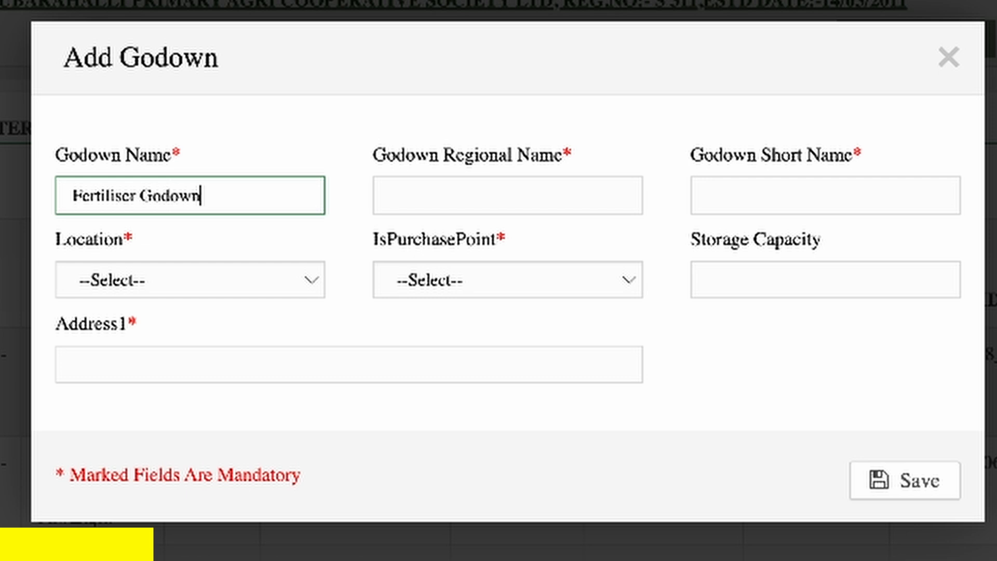
{"action": "key", "text": "Tab"}
{"action": "key", "text": "Tab"}
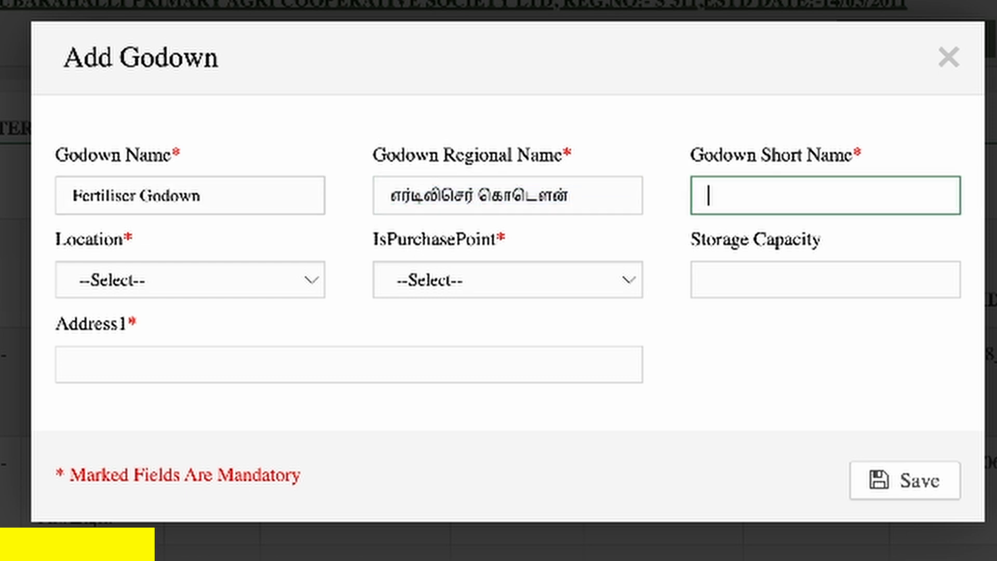
{"action": "type", "text": "FER"}
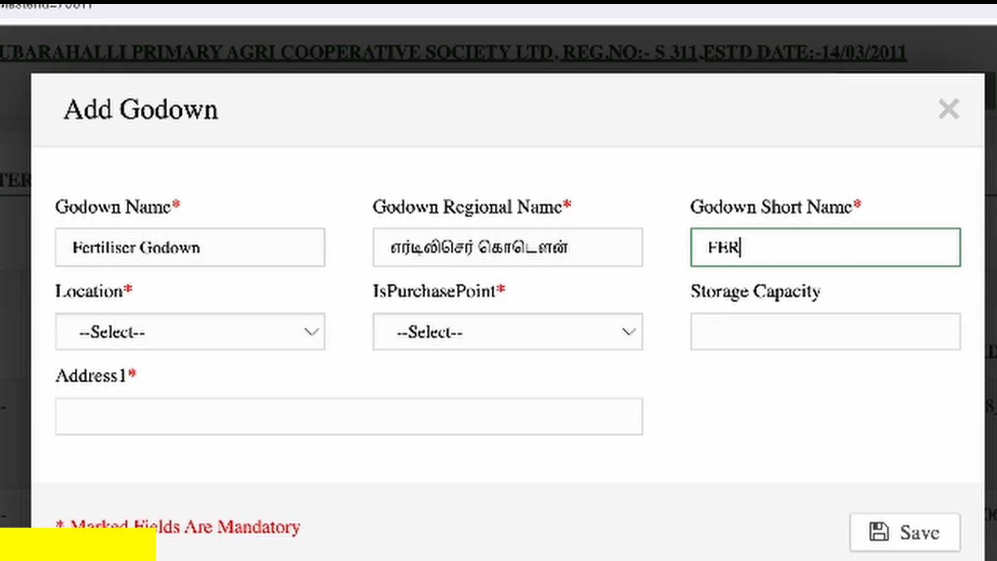
- Set the new godown's location to Balasamudram and mark it as a purchase point with Yes
{"action": "left_click", "coordinate": [134, 334]}
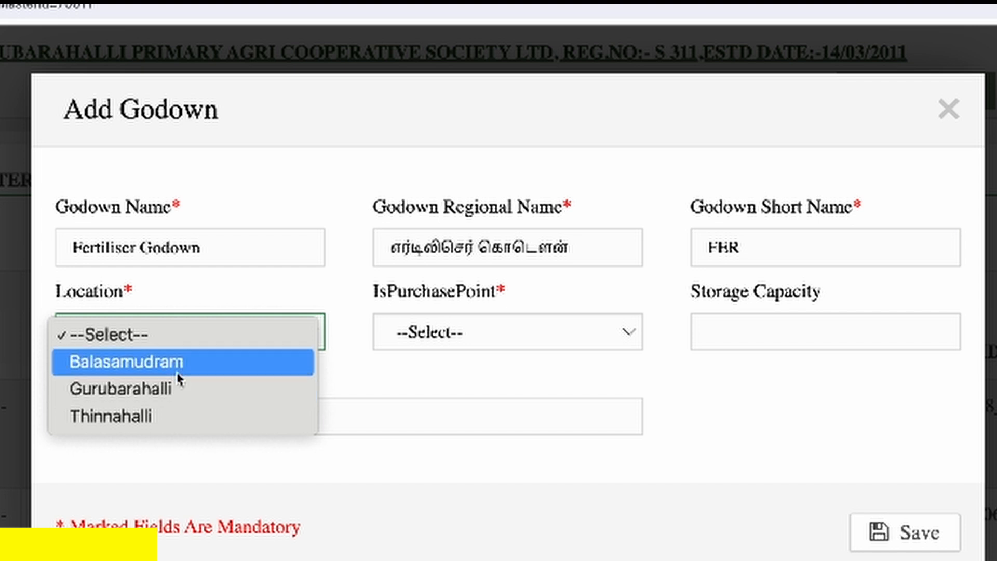
{"action": "left_click", "coordinate": [162, 372]}
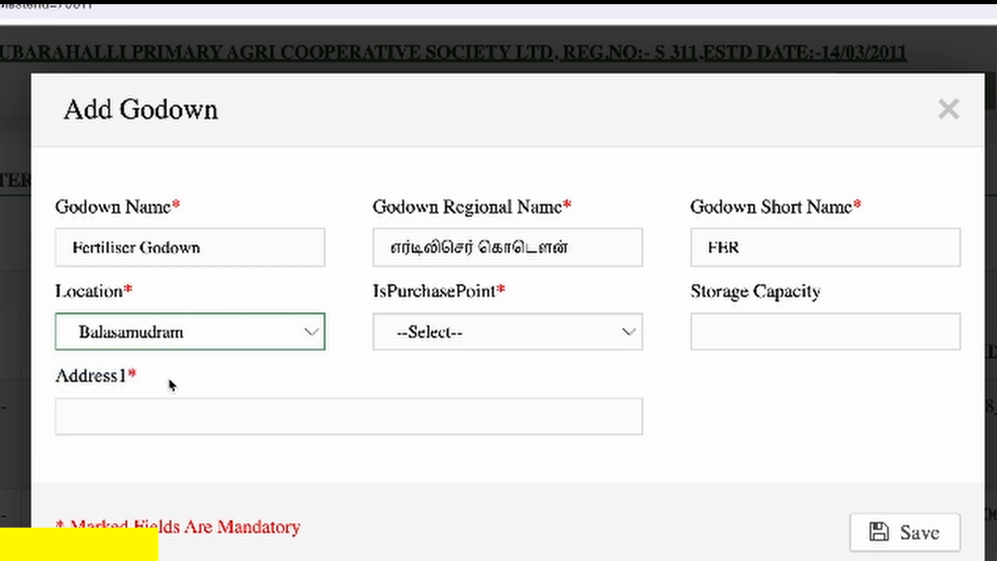
{"action": "left_click", "coordinate": [517, 336]}
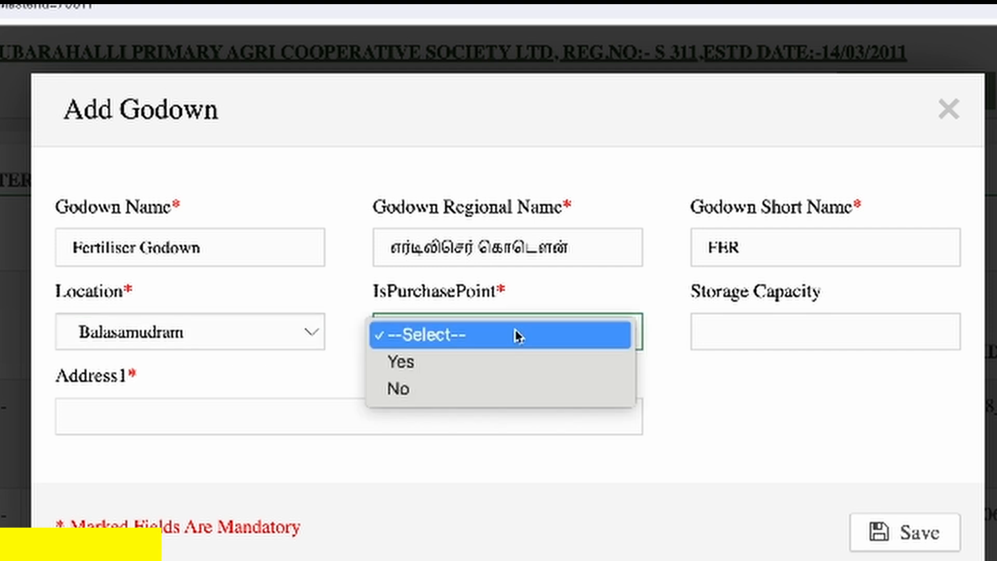
{"action": "left_click", "coordinate": [511, 372]}
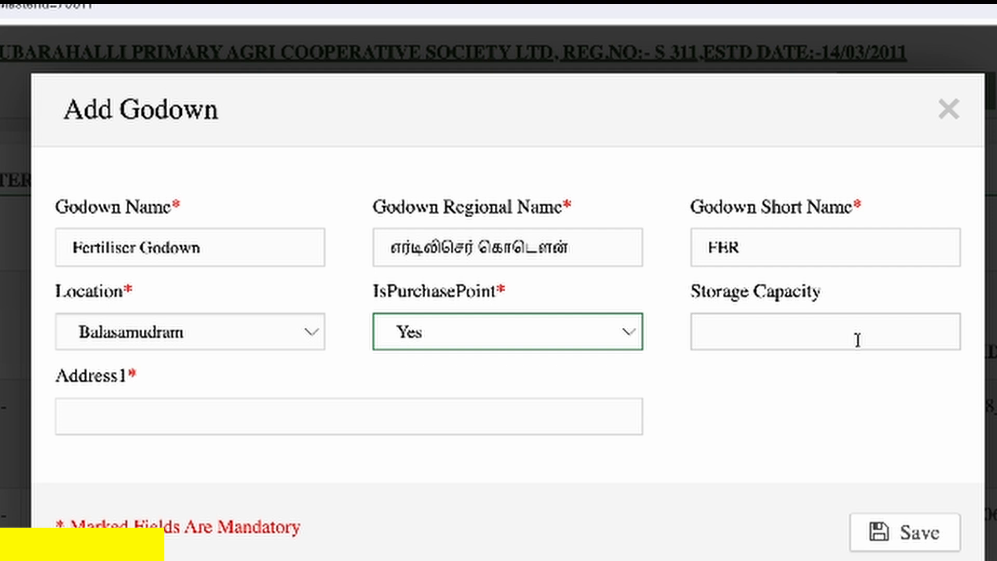
- Enter the godown's village address in Address1 and save the new godown, closing the follow-up dialogs
{"action": "left_click", "coordinate": [550, 418]}
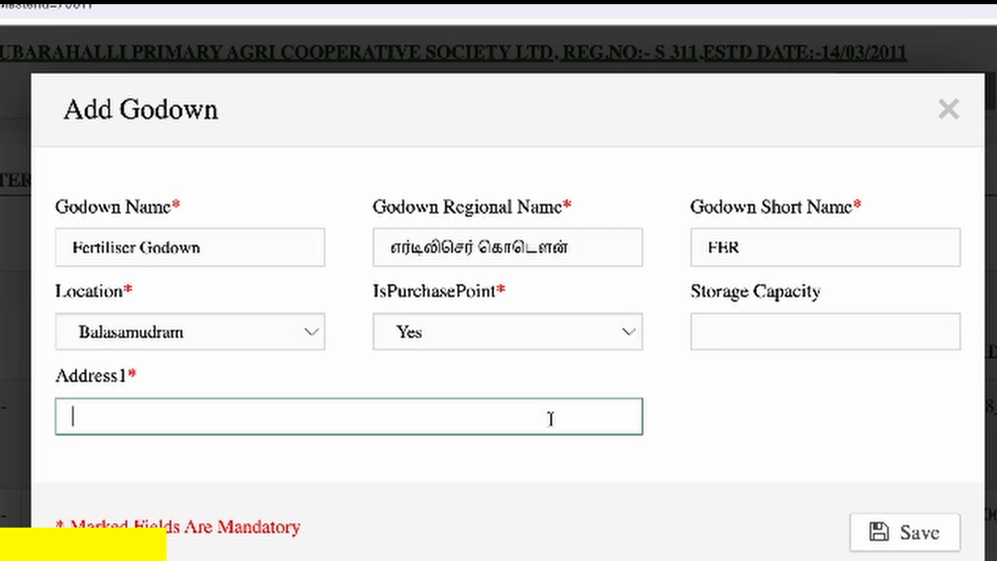
{"action": "type", "text": "BALASA"}
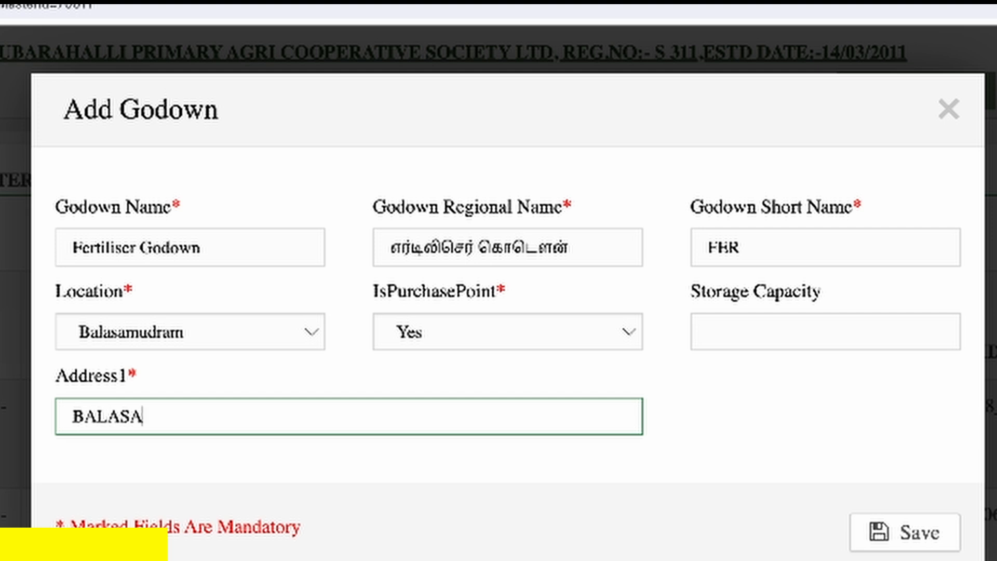
{"action": "type", "text": "MUDRAM VILLAGE"}
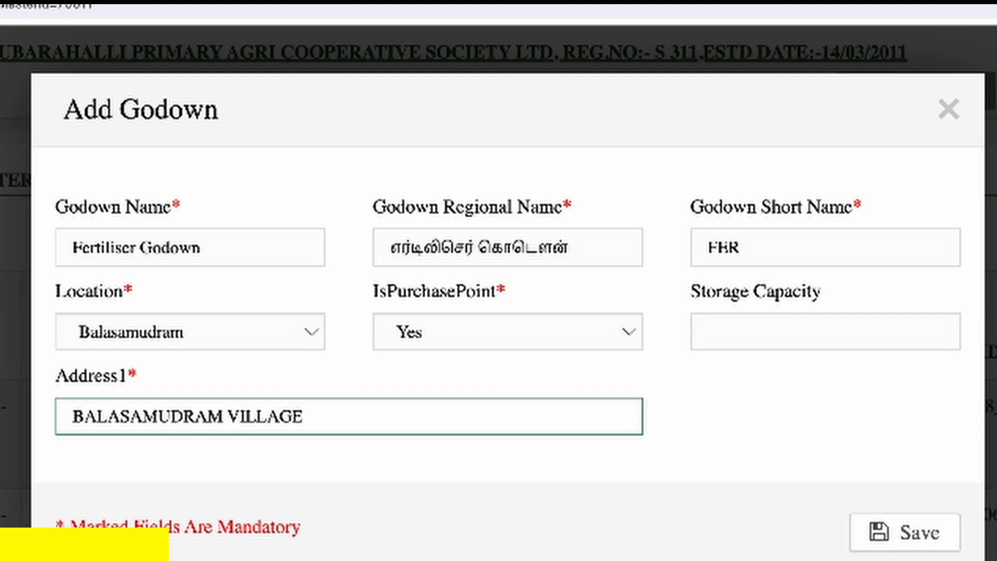
{"action": "left_click", "coordinate": [929, 536]}
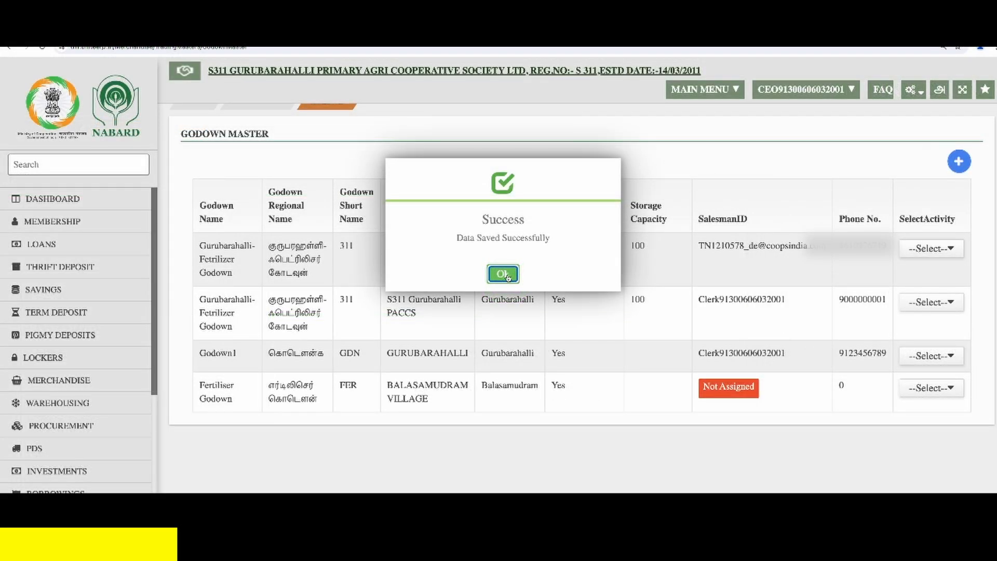
{"action": "left_click", "coordinate": [503, 274]}
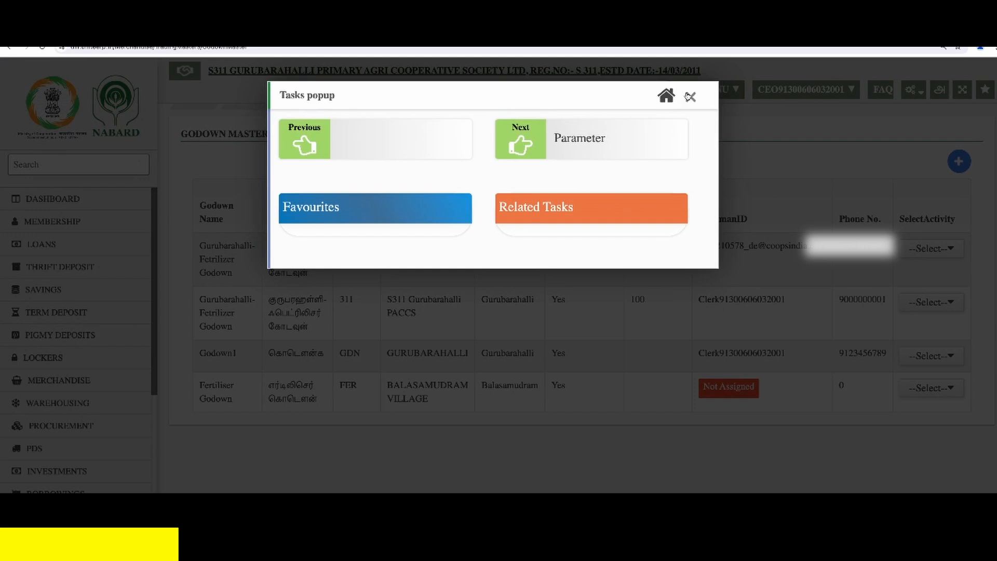
{"action": "left_click", "coordinate": [690, 97]}
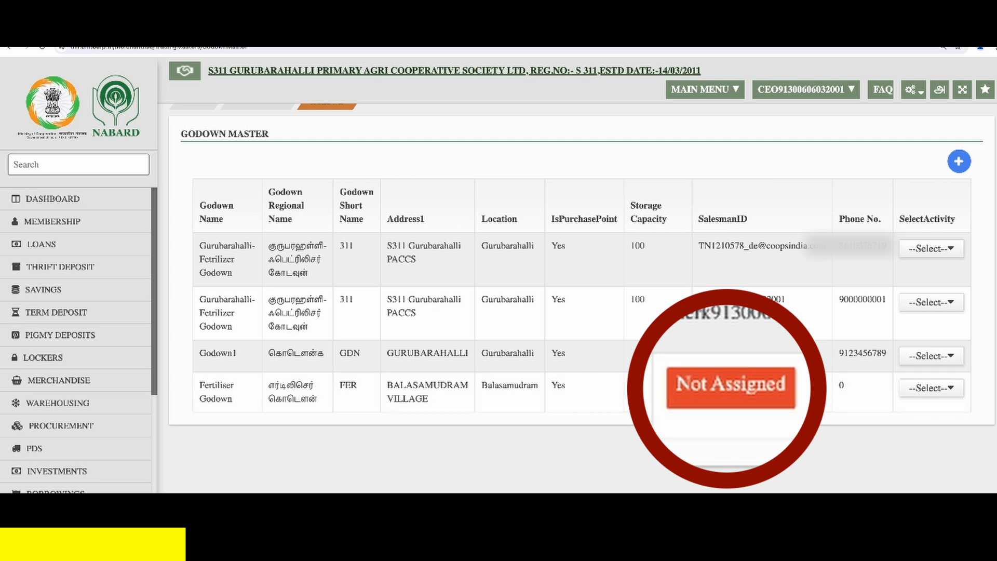
- Assign a CEO-type salesman ID and a phone number to Fertiliser Godown, then save and close the follow-up dialogs
{"action": "left_click", "coordinate": [942, 391]}
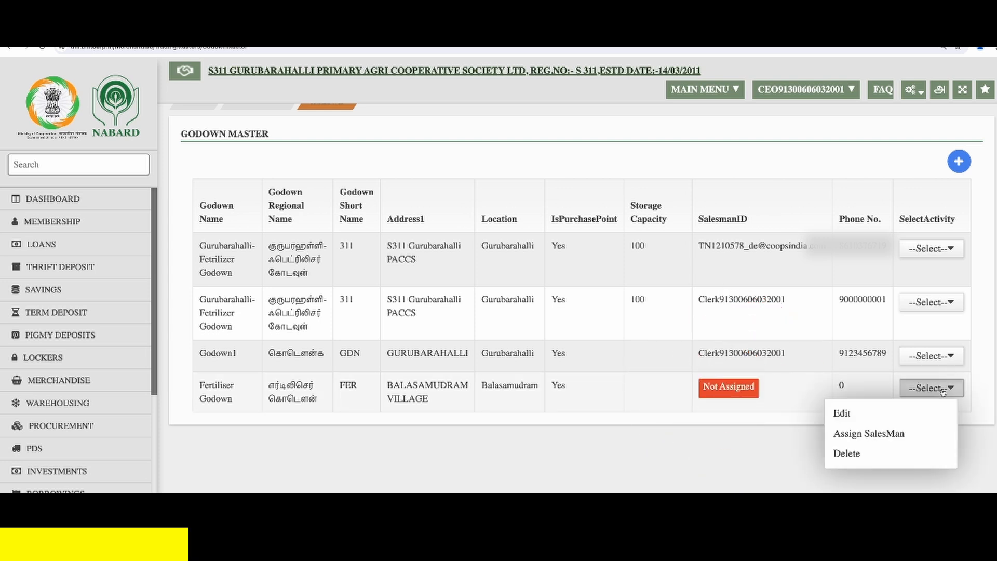
{"action": "left_click", "coordinate": [917, 437]}
{"action": "left_click", "coordinate": [366, 167]}
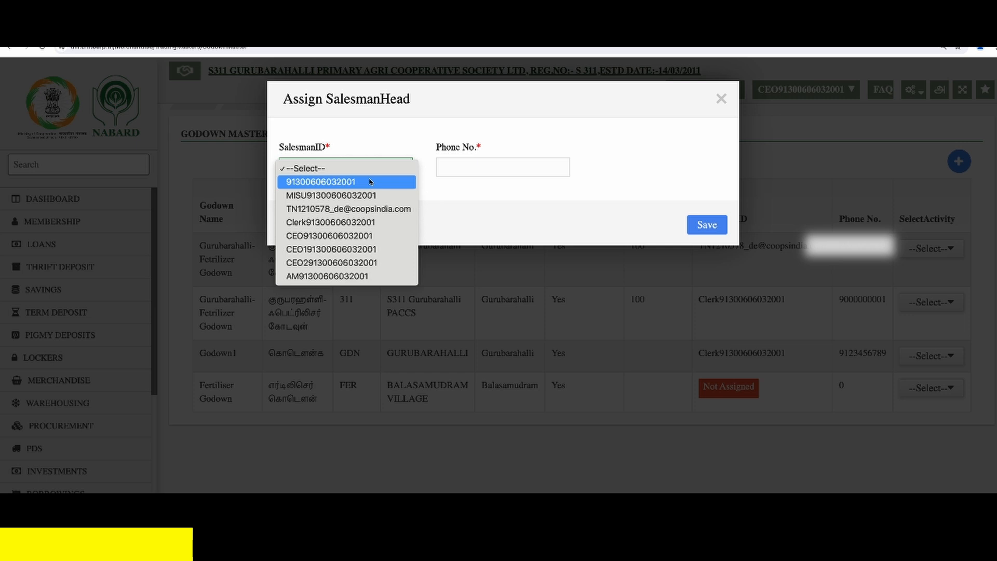
{"action": "left_click", "coordinate": [376, 246]}
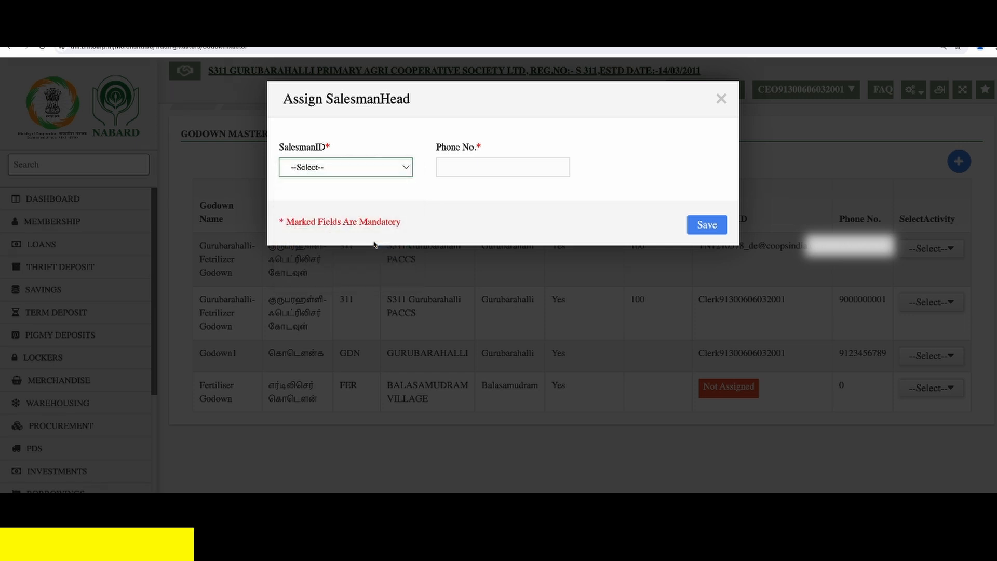
{"action": "left_click", "coordinate": [489, 167]}
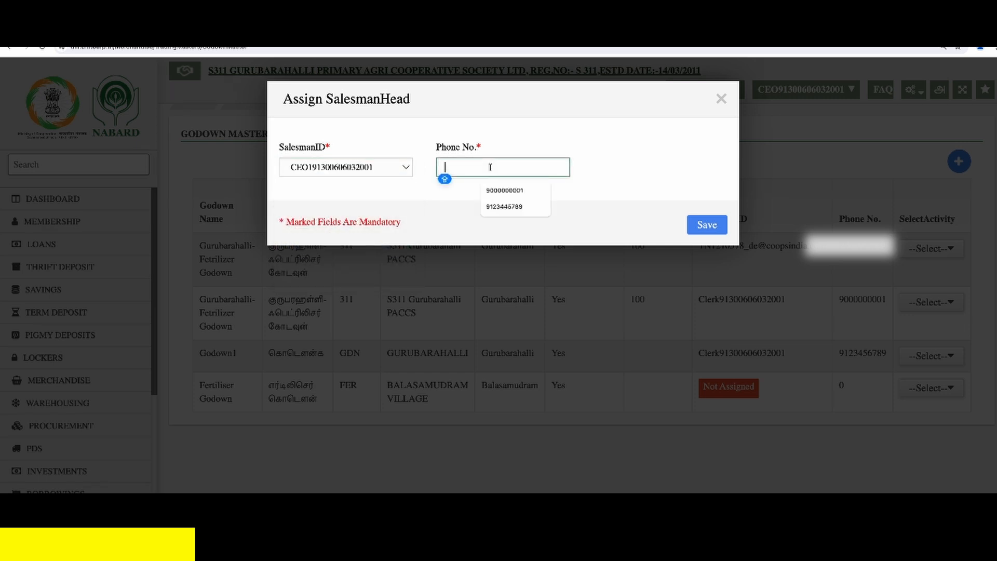
{"action": "type", "text": "912345"}
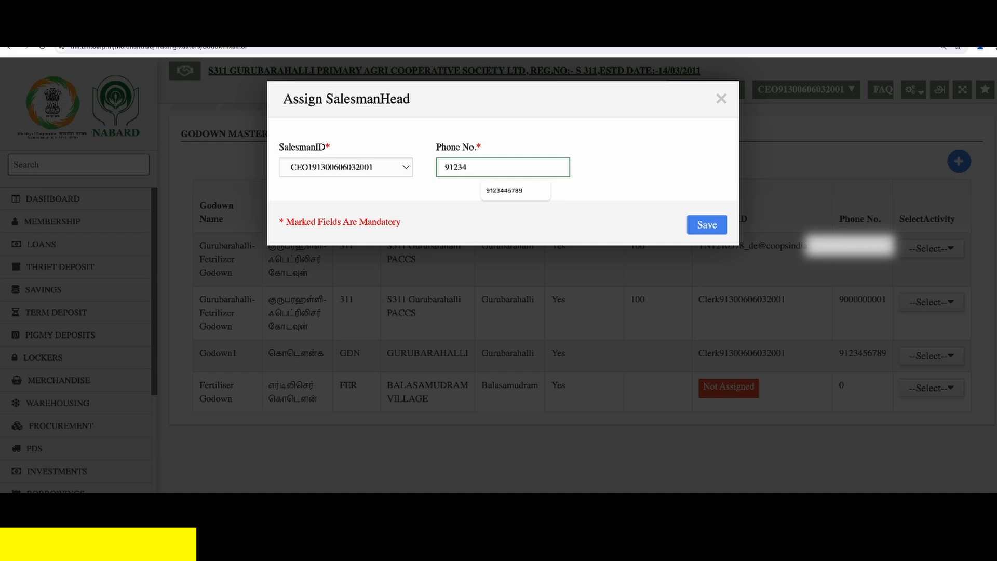
{"action": "type", "text": "6789"}
{"action": "left_click", "coordinate": [702, 227]}
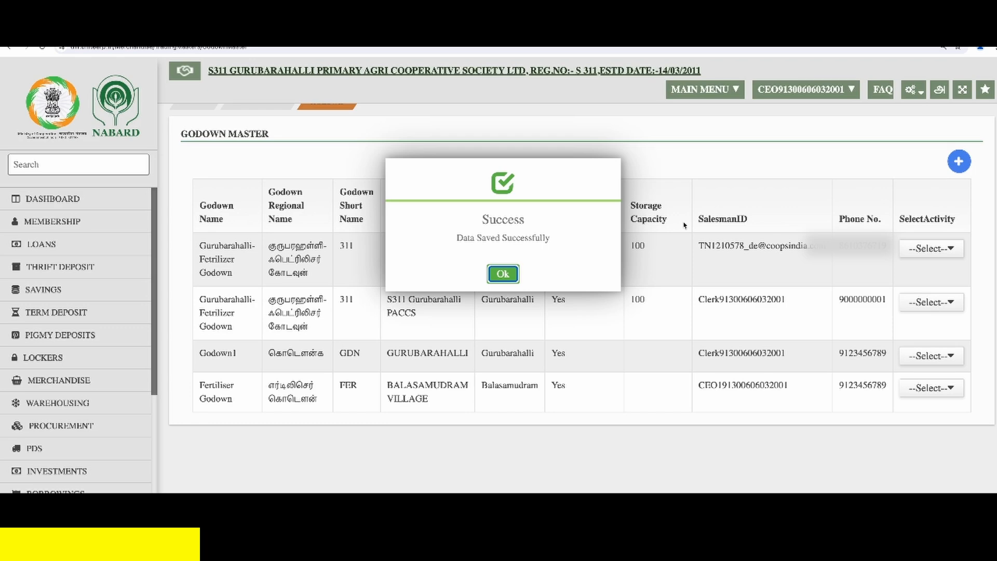
{"action": "left_click", "coordinate": [503, 274]}
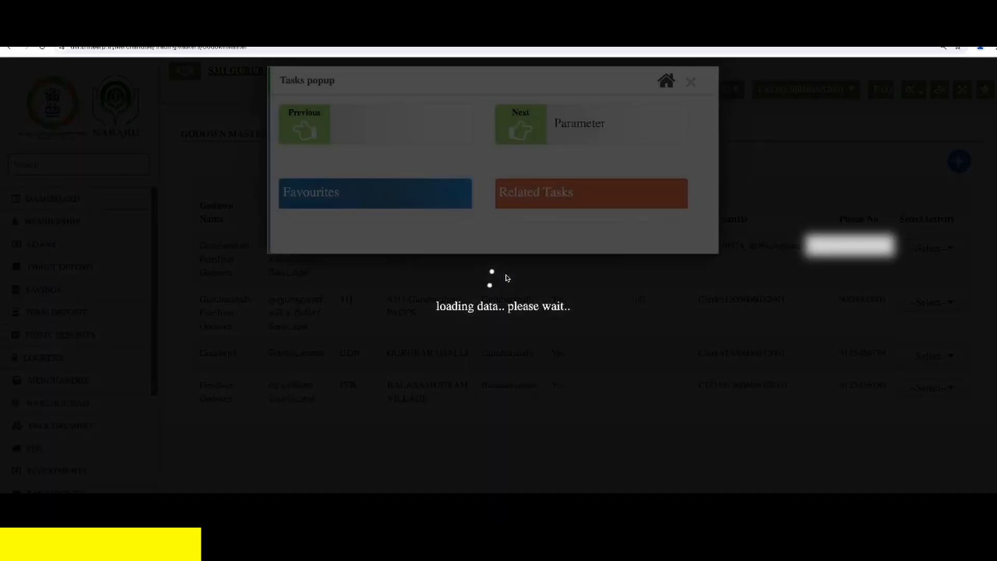
{"action": "left_click", "coordinate": [690, 97]}
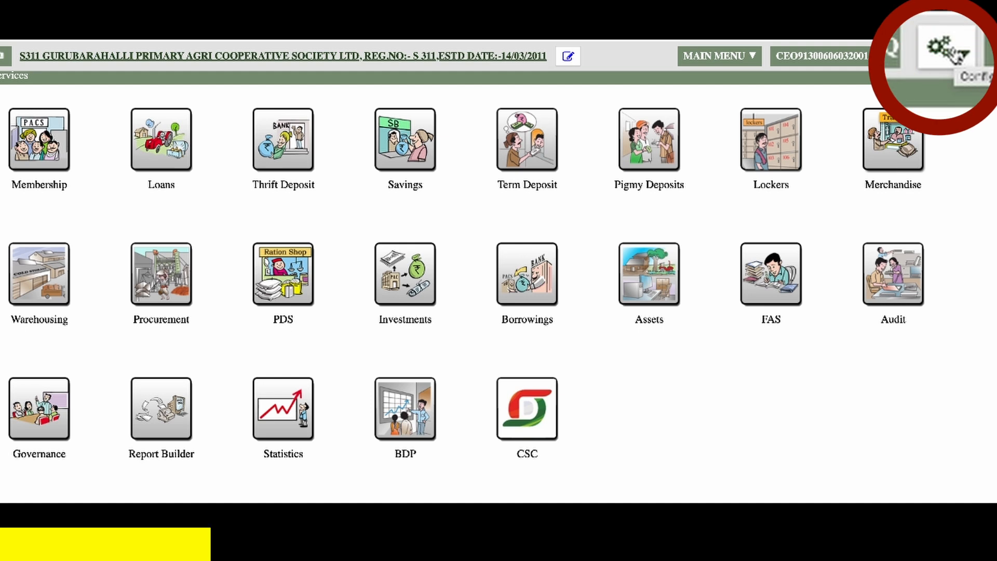
- Open the Merchandise parameter configuration and start modifying the parameters of Fertiliser Godown
{"action": "left_click", "coordinate": [952, 53]}
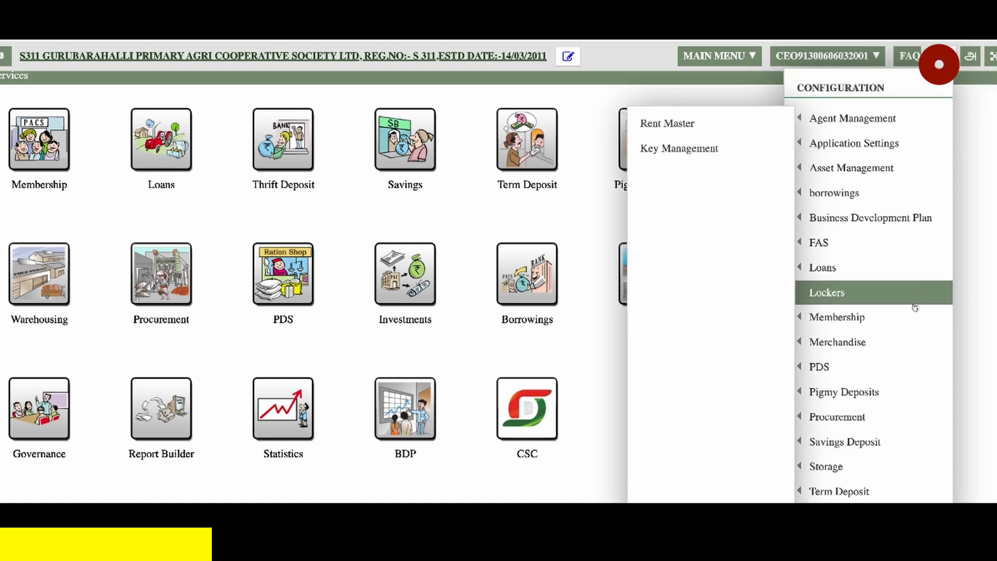
{"action": "mouse_move", "coordinate": [837, 342]}
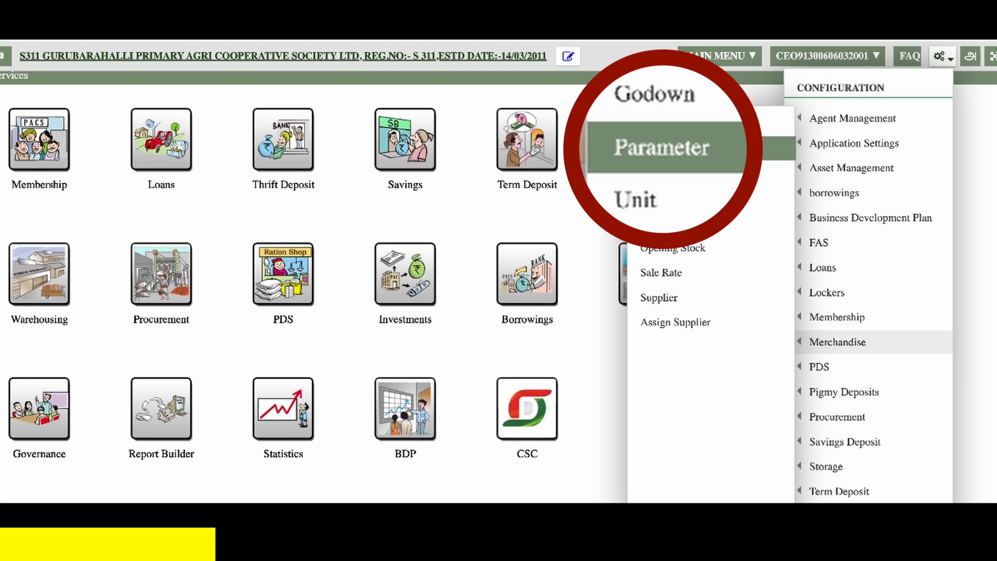
{"action": "left_click", "coordinate": [738, 151]}
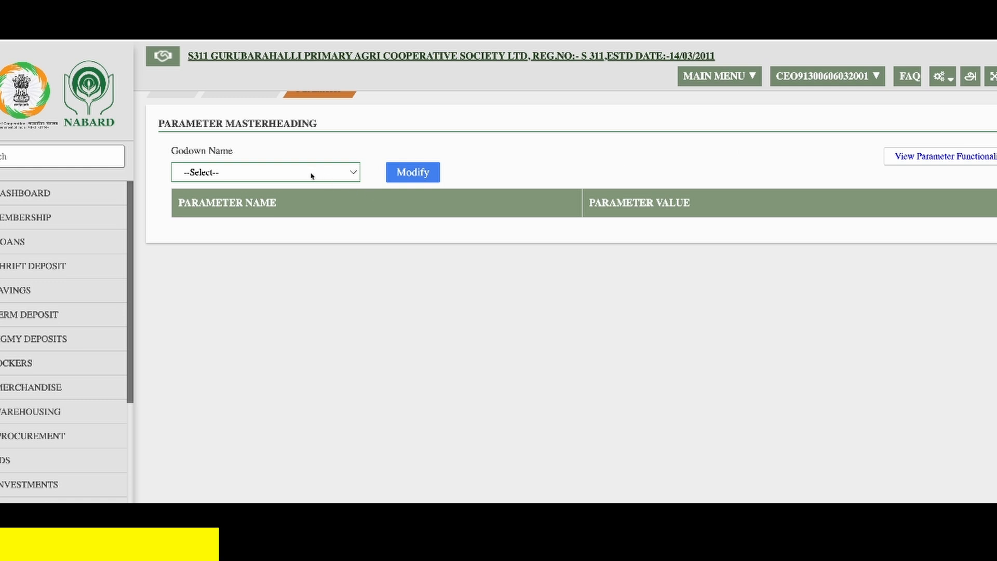
{"action": "left_click", "coordinate": [312, 176]}
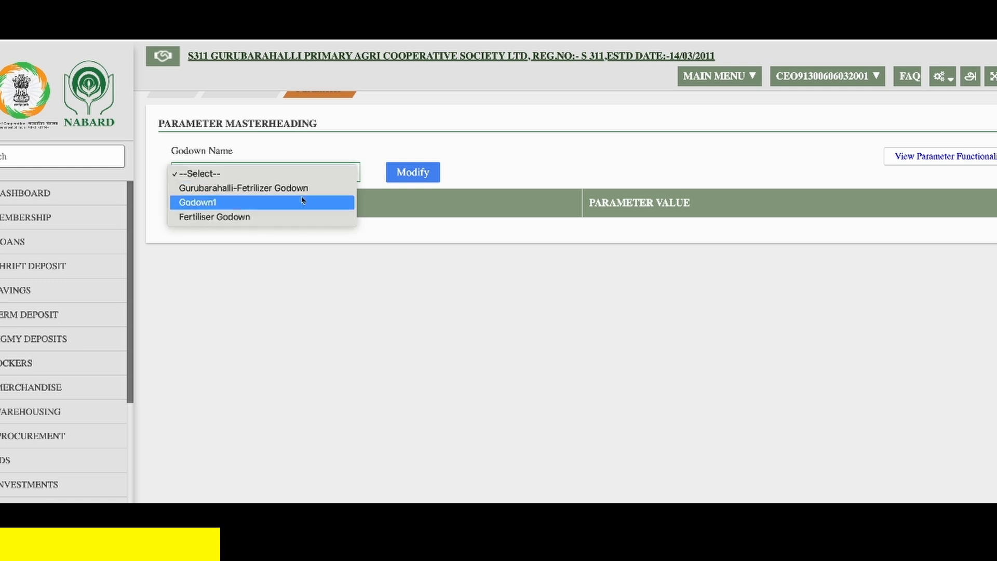
{"action": "left_click", "coordinate": [304, 221]}
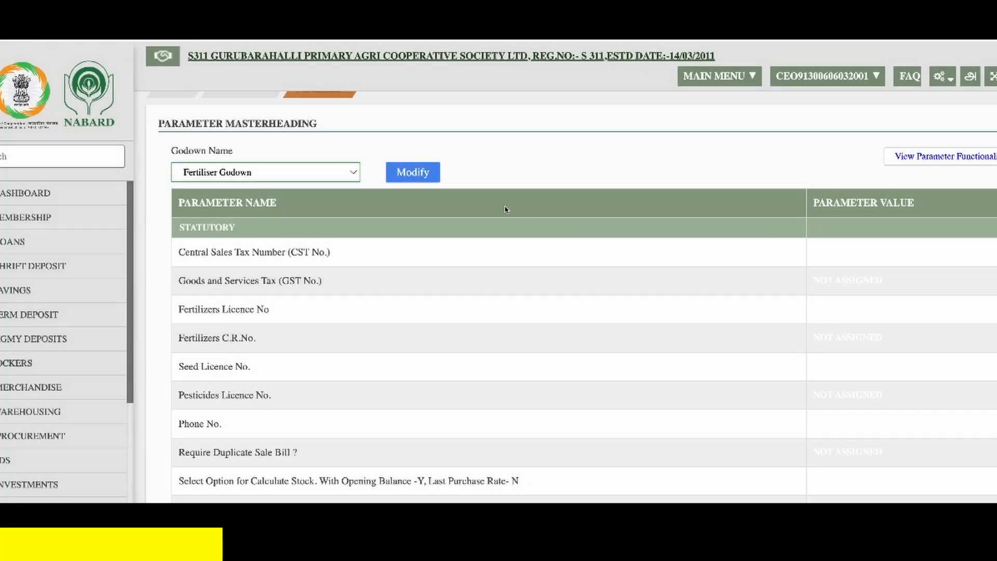
{"action": "left_click", "coordinate": [419, 178]}
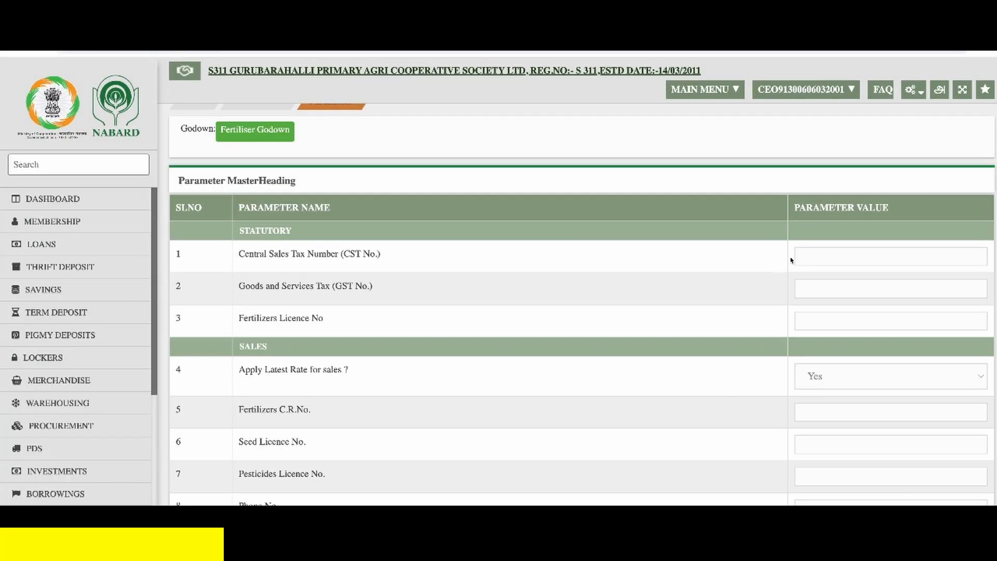
- Fill in the godown's statutory parameters: the Central Sales Tax number, the GST number and the Fertilizers Licence number
{"action": "left_click", "coordinate": [807, 253]}
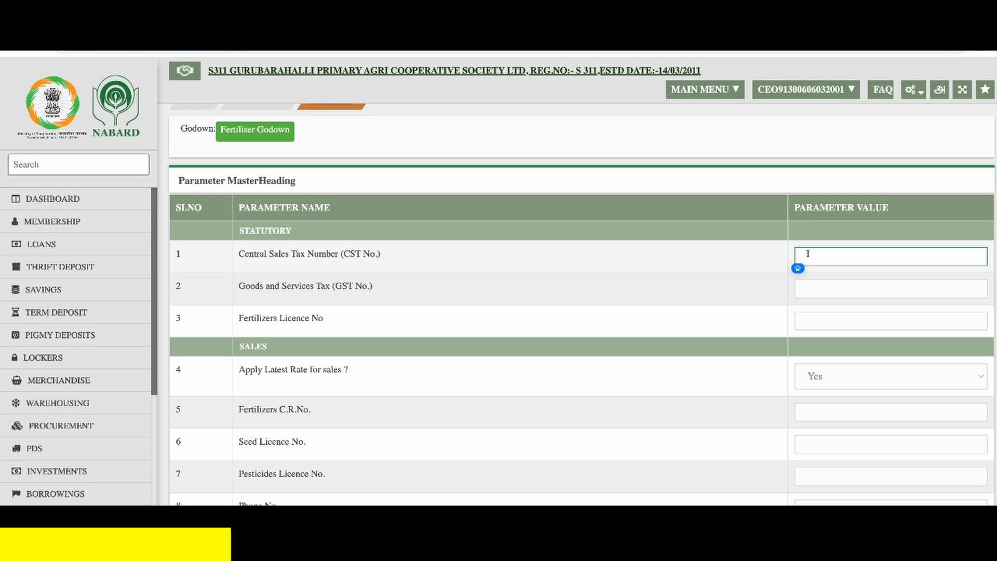
{"action": "key", "text": "ctrl+v"}
{"action": "left_click", "coordinate": [833, 292]}
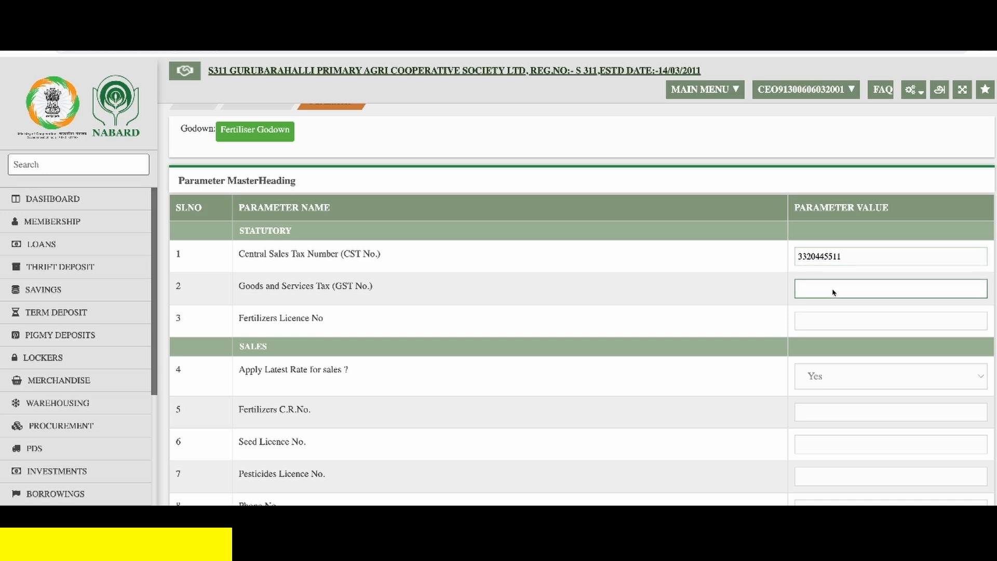
{"action": "key", "text": "ctrl+v"}
{"action": "key", "text": "Tab"}
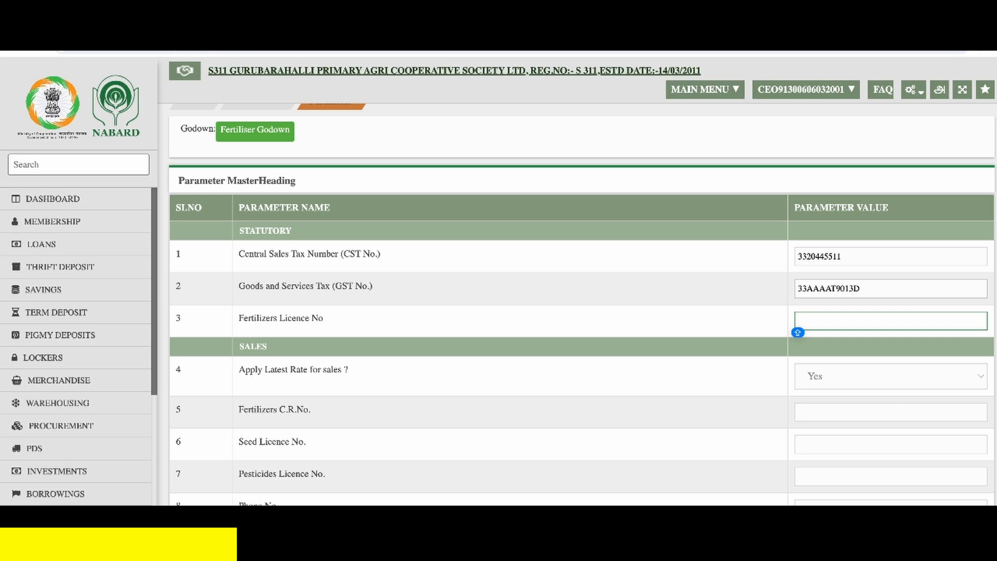
{"action": "key", "text": "ctrl+v"}
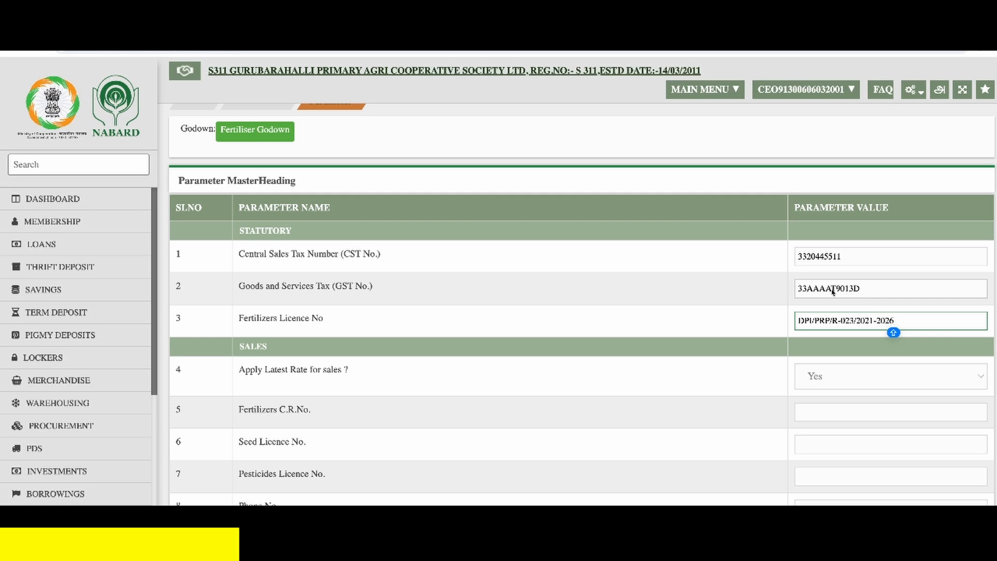
- Copy the Fertilizers Licence number into the Fertilizers C.R.No., Seed Licence No. and Pesticides Licence No. parameters
{"action": "left_click_drag", "start_coordinate": [897, 321], "coordinate": [789, 319]}
{"action": "key", "text": "ctrl+c"}
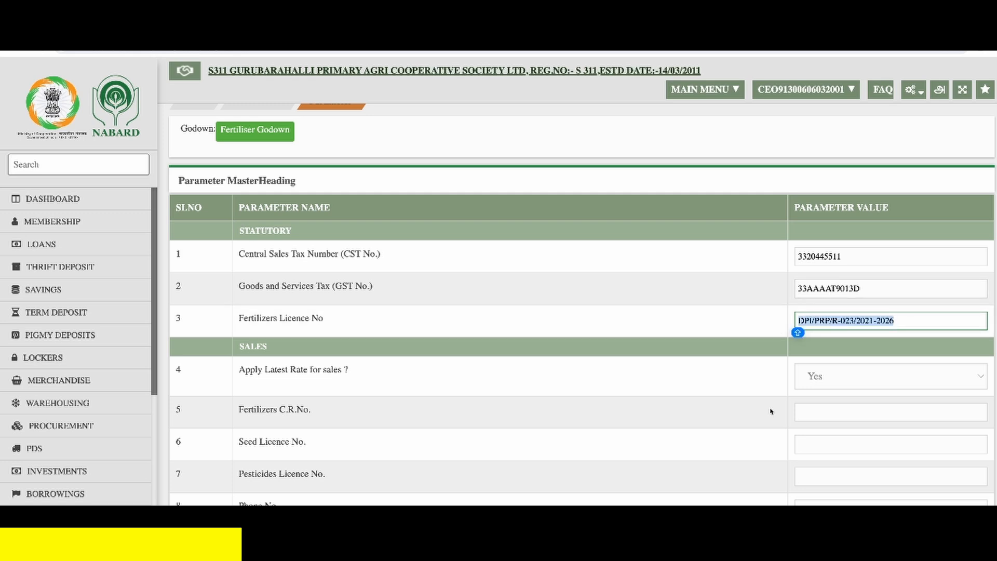
{"action": "left_click", "coordinate": [848, 416]}
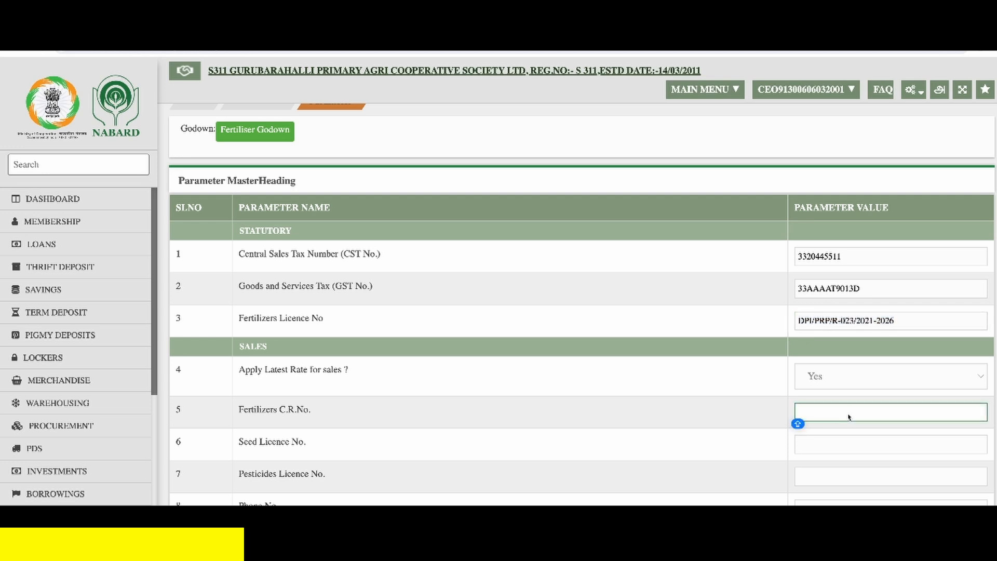
{"action": "key", "text": "ctrl+v"}
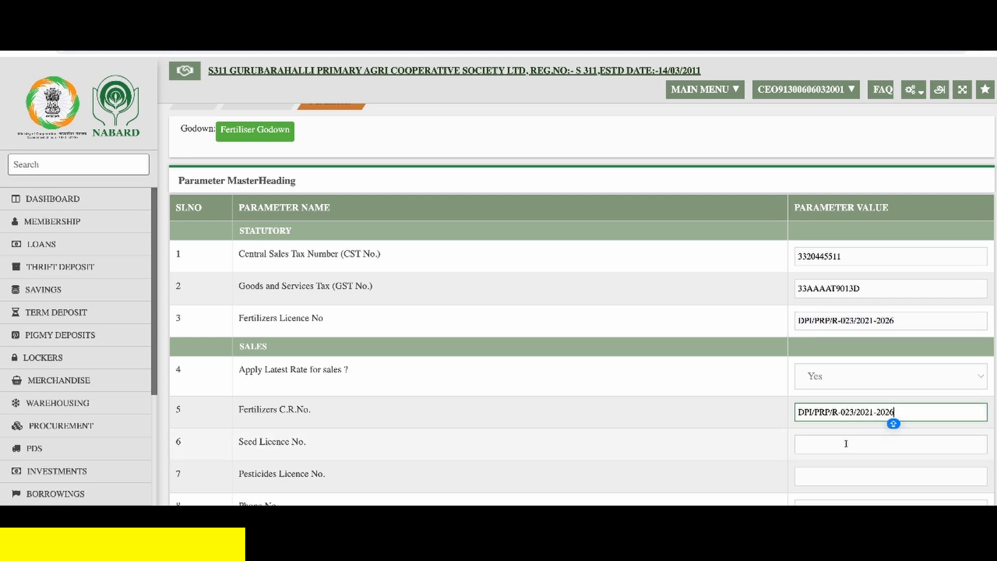
{"action": "left_click", "coordinate": [846, 444]}
{"action": "key", "text": "ctrl+v"}
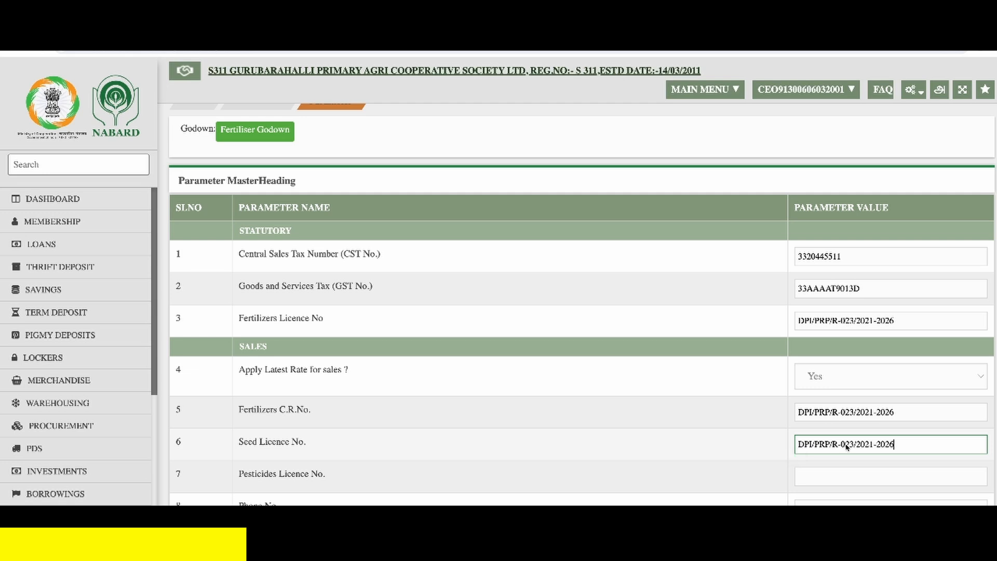
{"action": "left_click", "coordinate": [849, 478]}
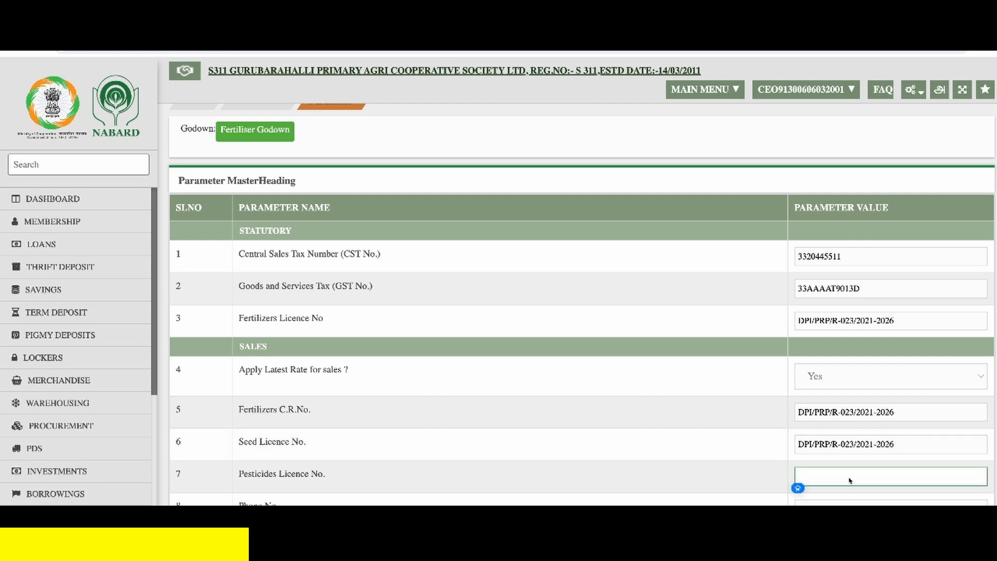
{"action": "scroll", "coordinate": [850, 480], "scroll_direction": "down", "scroll_amount": 2}
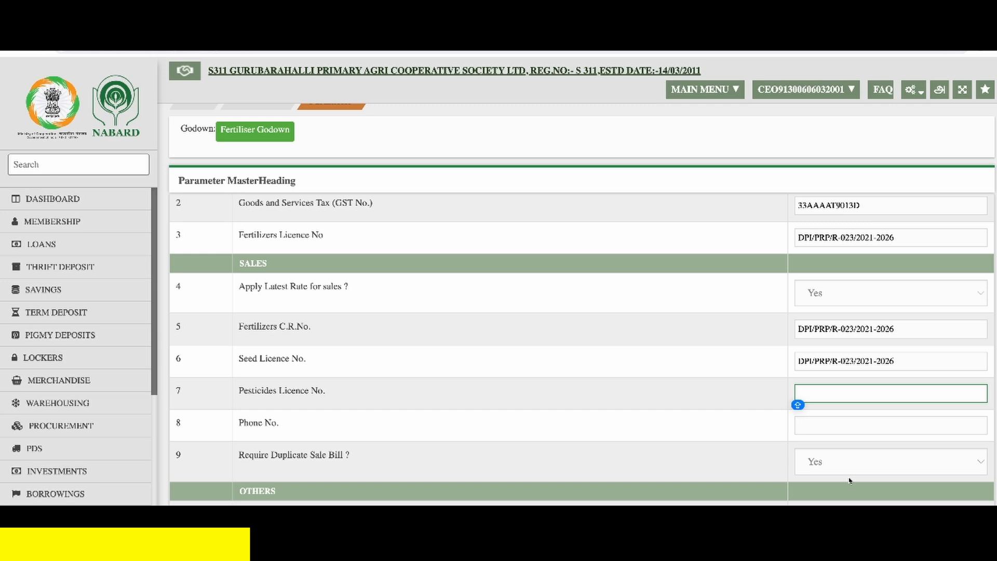
{"action": "key", "text": "ctrl+v"}
- Enter the godown's phone number and check the Transaction Start Date calendar
{"action": "left_click", "coordinate": [831, 432]}
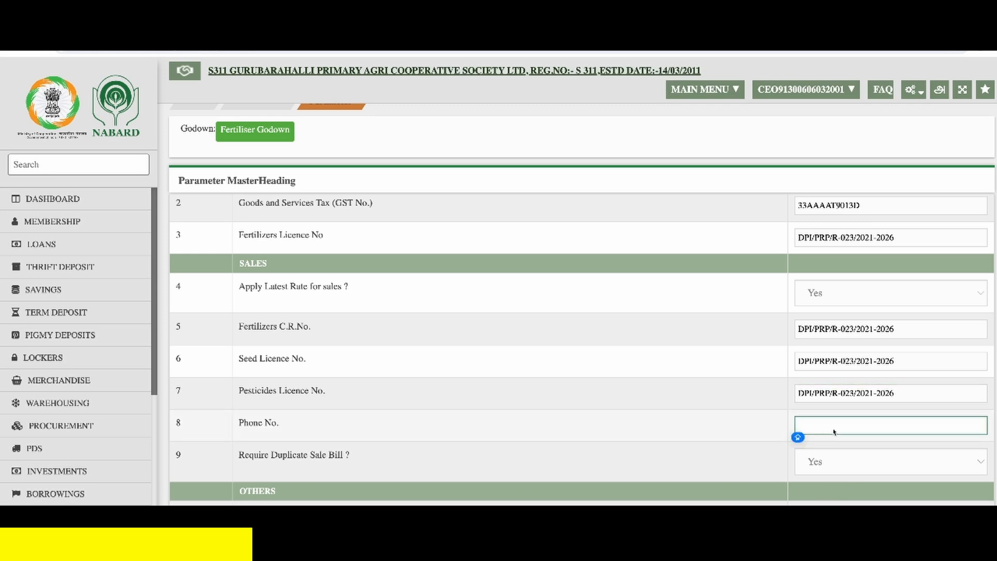
{"action": "type", "text": "9123456789"}
{"action": "scroll", "coordinate": [833, 431], "scroll_direction": "down", "scroll_amount": 4}
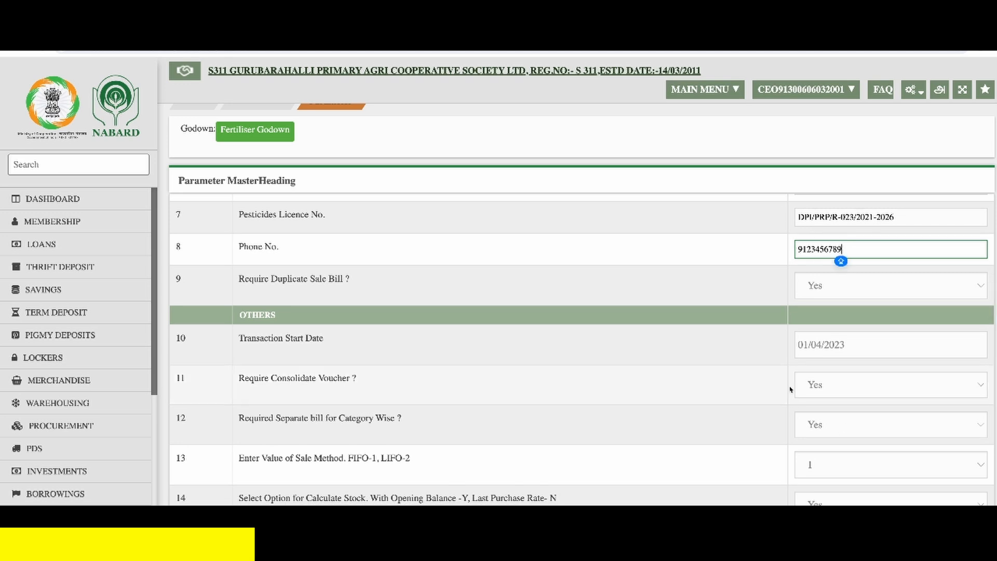
{"action": "left_click", "coordinate": [912, 351]}
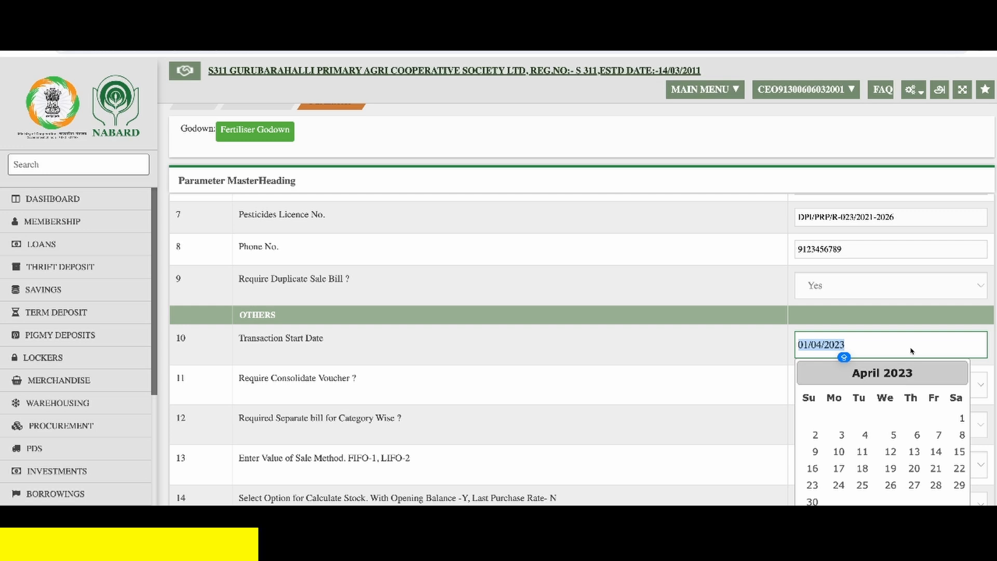
{"action": "left_click", "coordinate": [778, 352]}
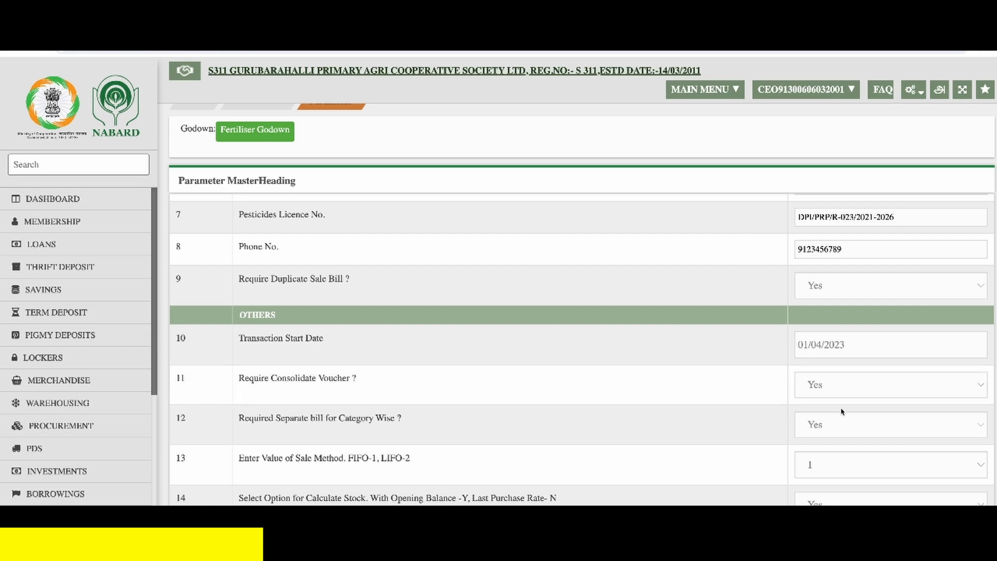
- Set the maximum number of days allowed for Sales/Purchase Return to 0
{"action": "scroll", "coordinate": [818, 436], "scroll_direction": "down", "scroll_amount": 2}
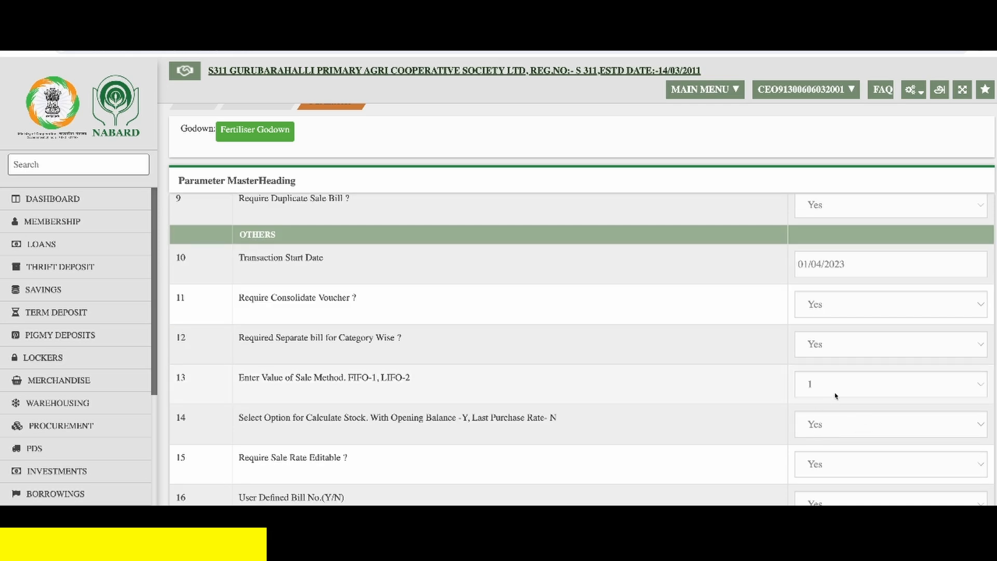
{"action": "scroll", "coordinate": [835, 395], "scroll_direction": "down", "scroll_amount": 3}
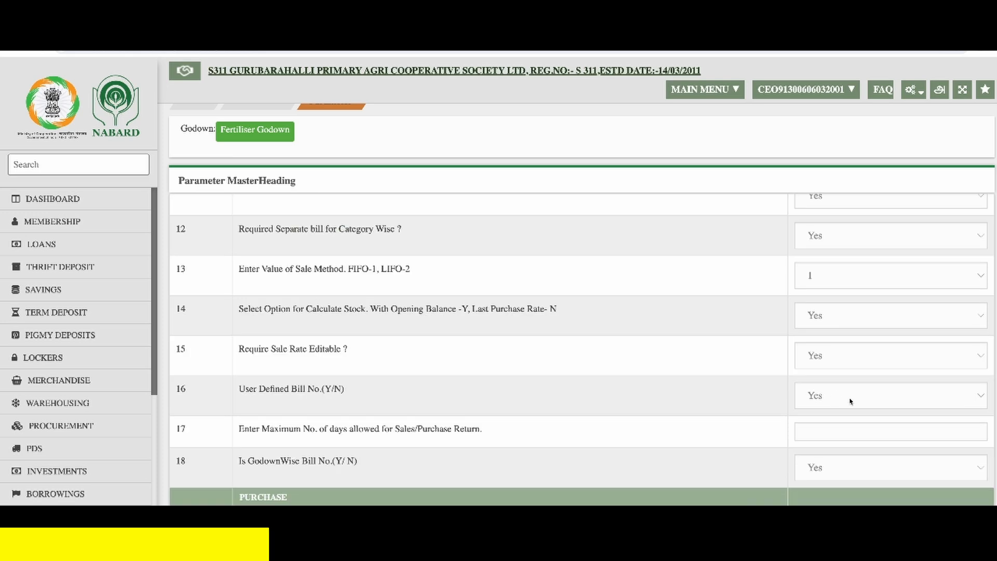
{"action": "left_click", "coordinate": [846, 430]}
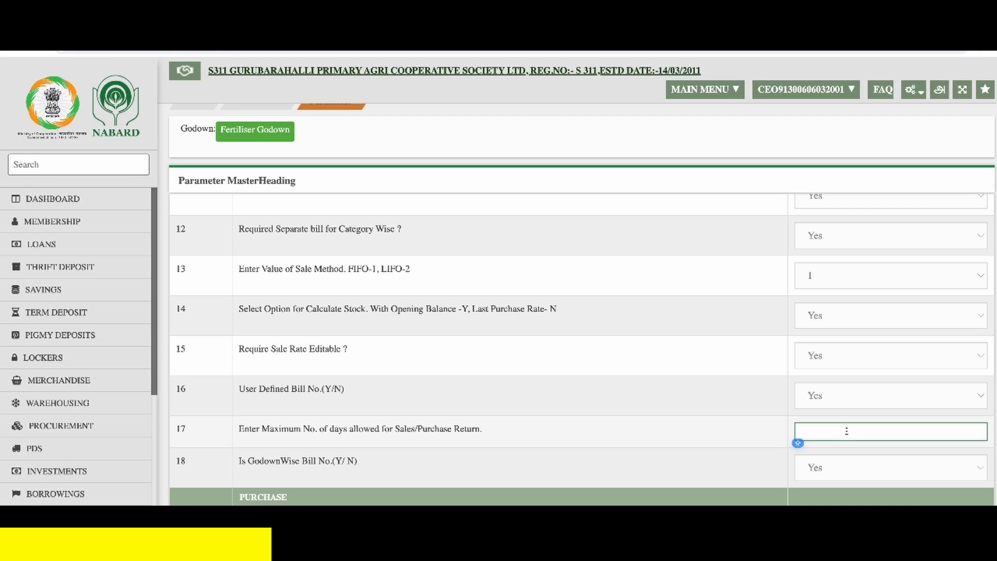
{"action": "type", "text": "0"}
{"action": "key", "text": "Tab"}
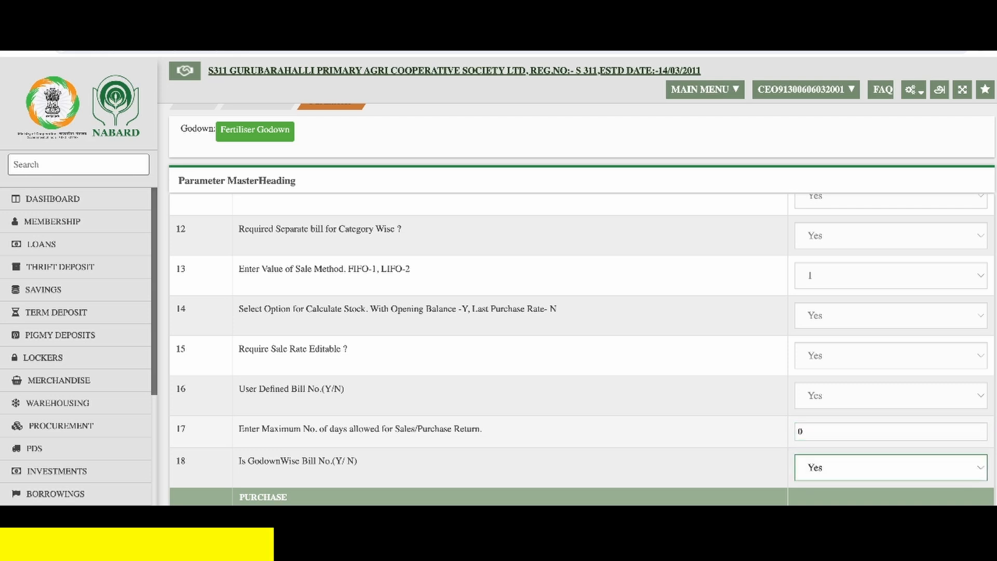
- Set the "This Godown in Union Territory" parameter to No
{"action": "scroll", "coordinate": [582, 348], "scroll_direction": "down", "scroll_amount": 3}
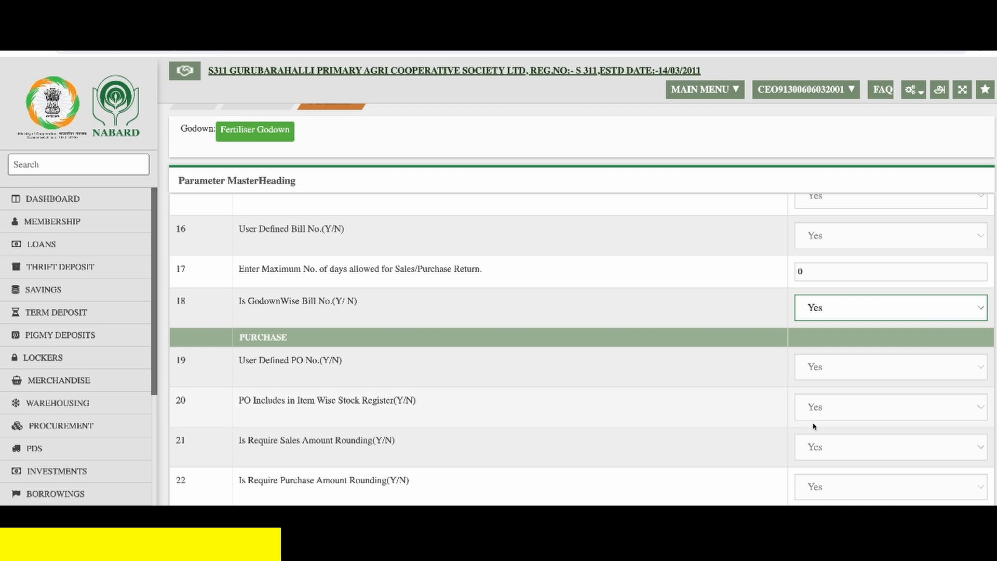
{"action": "scroll", "coordinate": [815, 426], "scroll_direction": "down", "scroll_amount": 2}
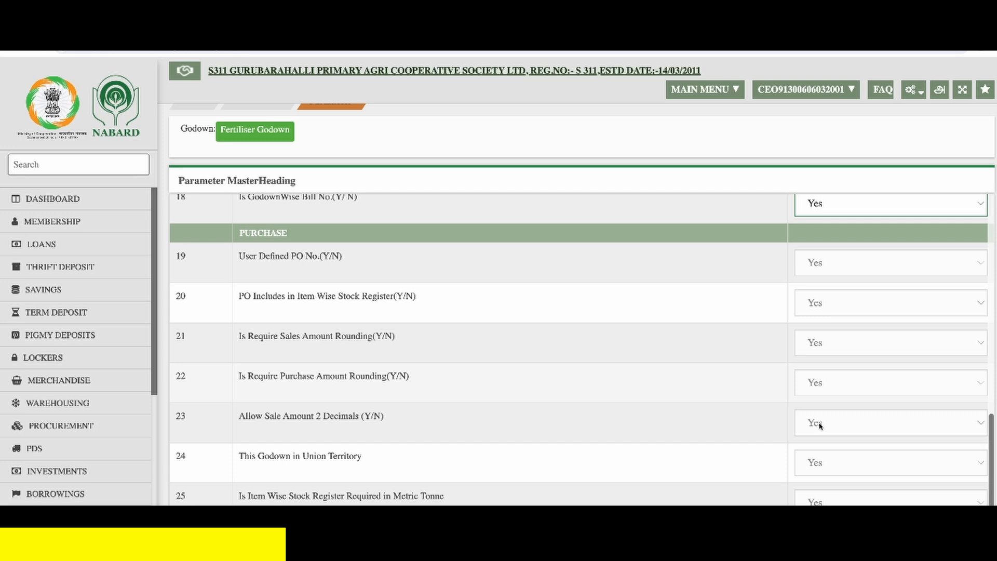
{"action": "left_click", "coordinate": [814, 461]}
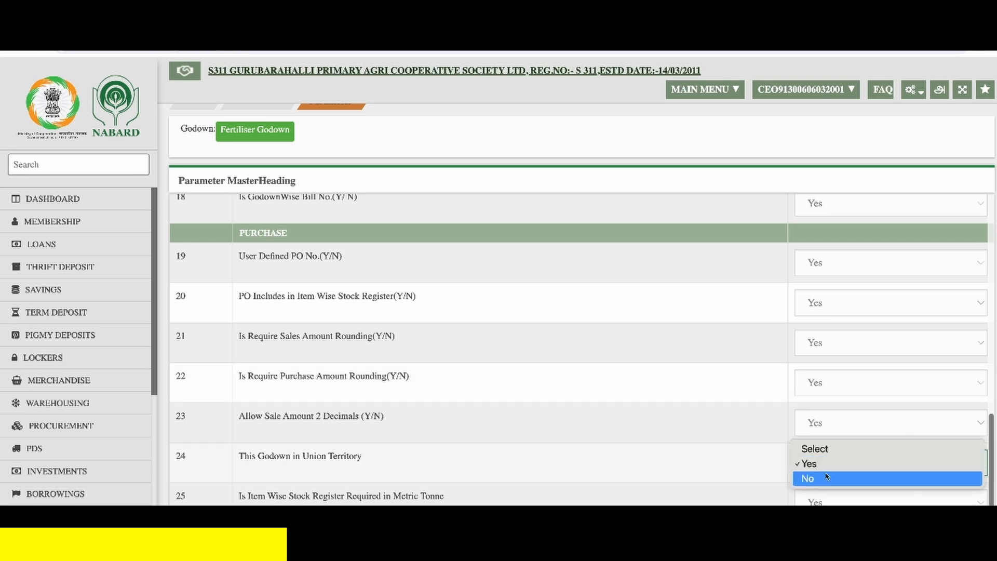
{"action": "left_click", "coordinate": [827, 479]}
- Set "Loan Against Merchandise based on Kind(1) or cash + Kind (2)" to 2 and save the godown's parameters
{"action": "scroll", "coordinate": [507, 381], "scroll_direction": "down", "scroll_amount": 2}
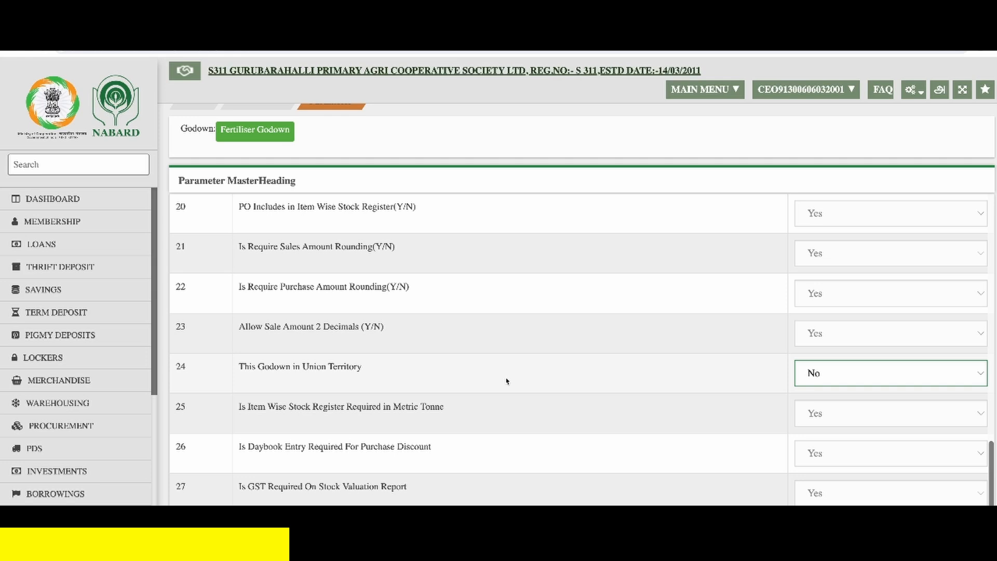
{"action": "scroll", "coordinate": [507, 381], "scroll_direction": "down", "scroll_amount": 2}
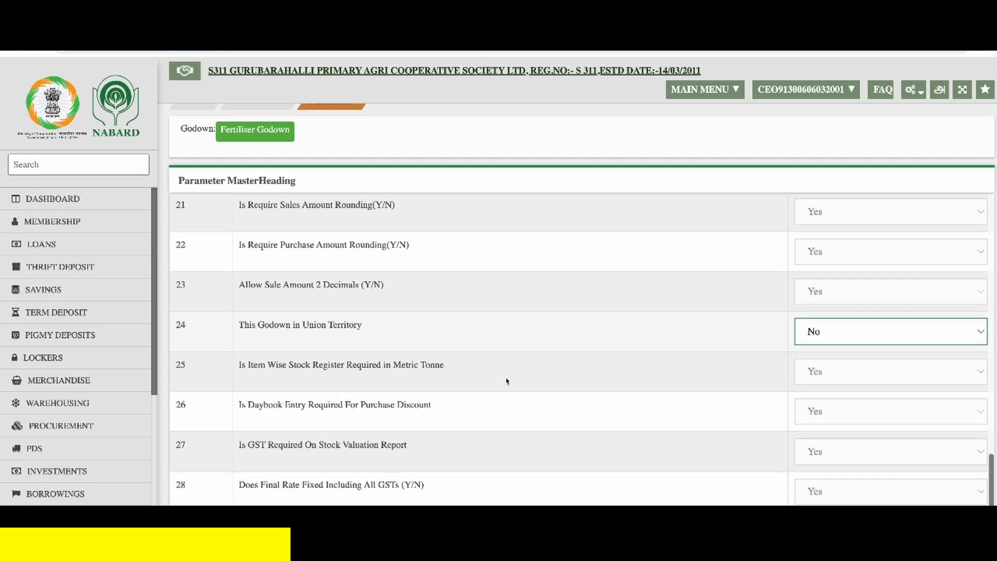
{"action": "scroll", "coordinate": [506, 381], "scroll_direction": "down", "scroll_amount": 3}
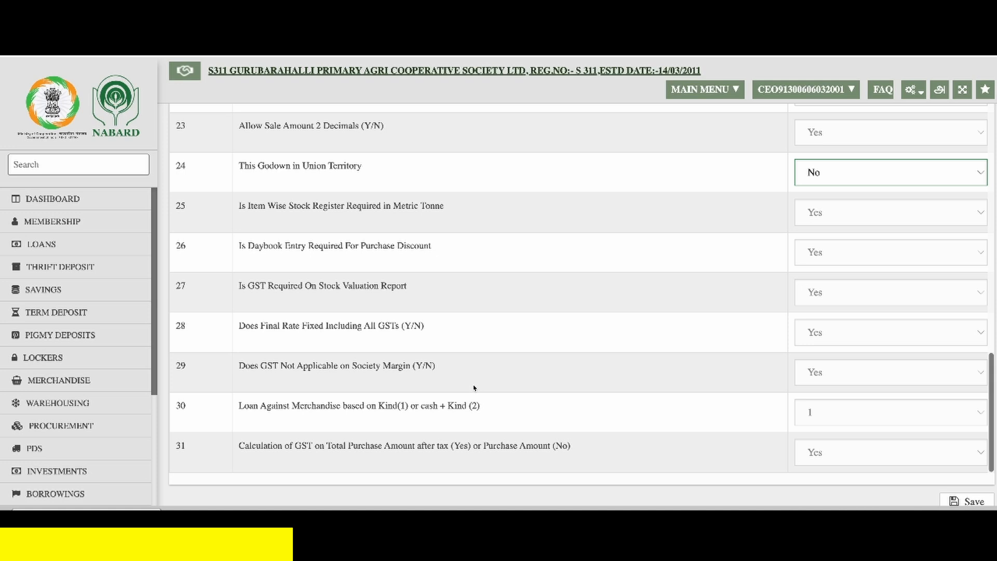
{"action": "left_click", "coordinate": [849, 419]}
{"action": "left_click", "coordinate": [844, 430]}
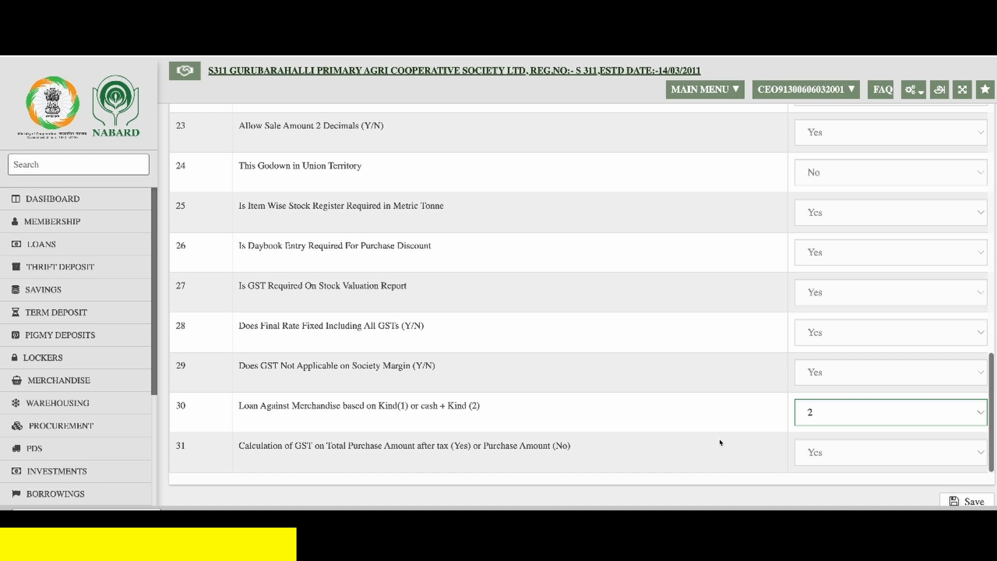
{"action": "left_click", "coordinate": [973, 502]}
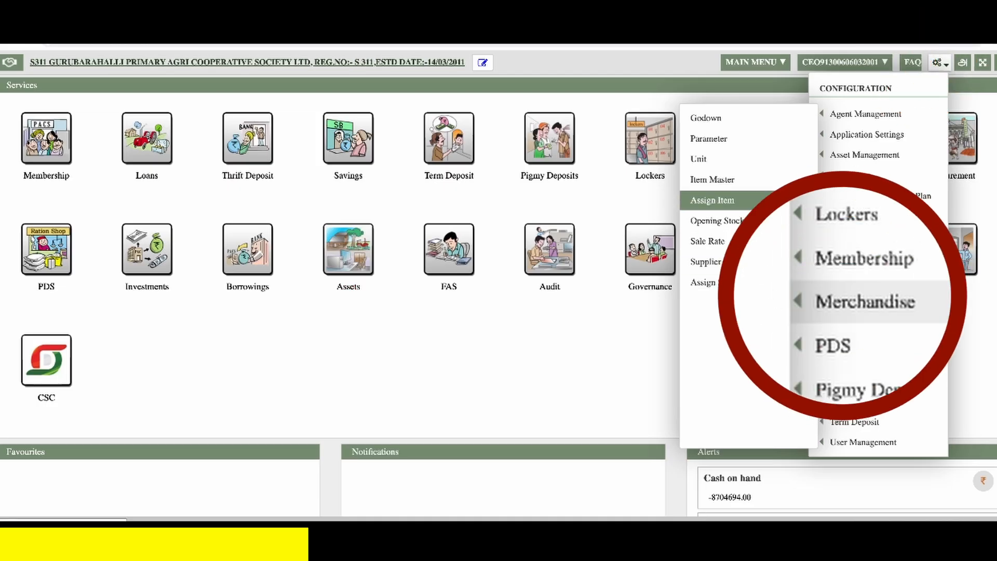
- Add a Merchandise unit with base unit Kilo Grams and 45 equivalent base units, and save it
{"action": "left_click", "coordinate": [706, 158]}
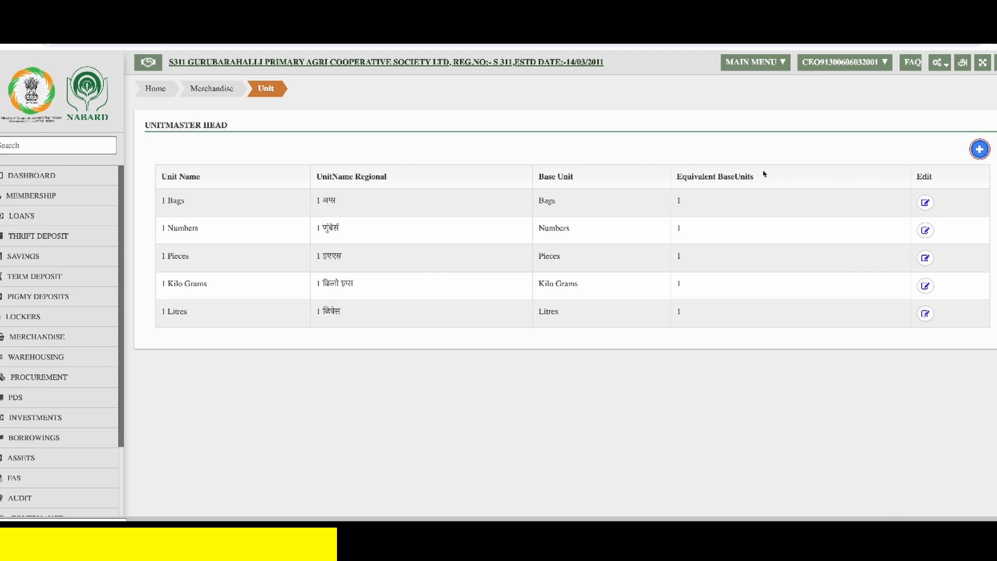
{"action": "left_click", "coordinate": [981, 151]}
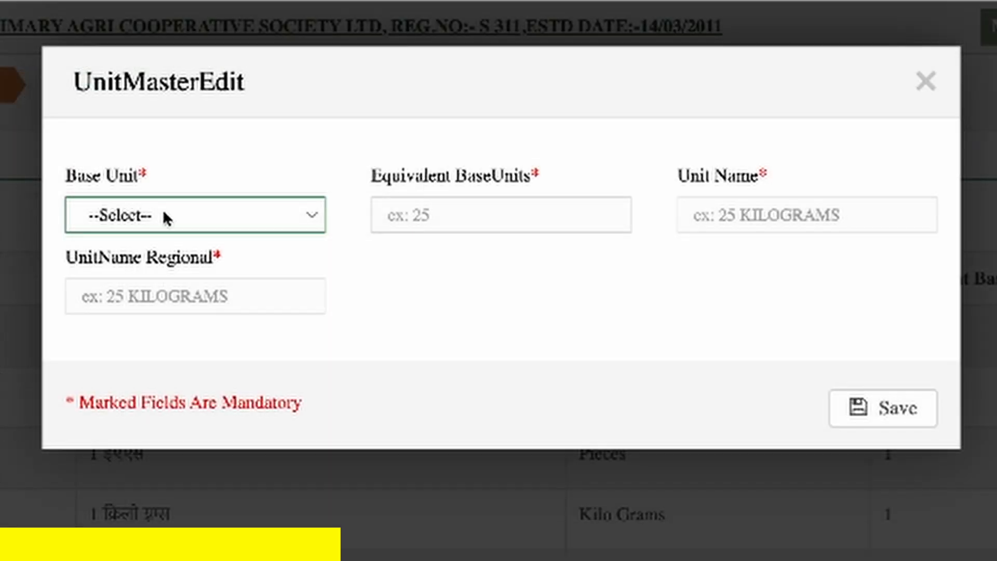
{"action": "left_click", "coordinate": [164, 211]}
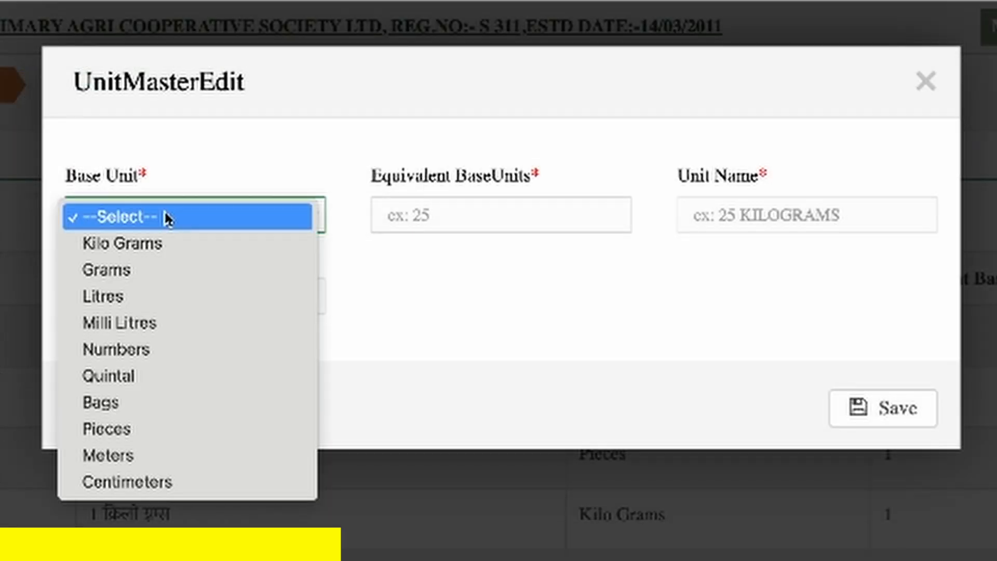
{"action": "left_click", "coordinate": [172, 241]}
{"action": "left_click", "coordinate": [476, 213]}
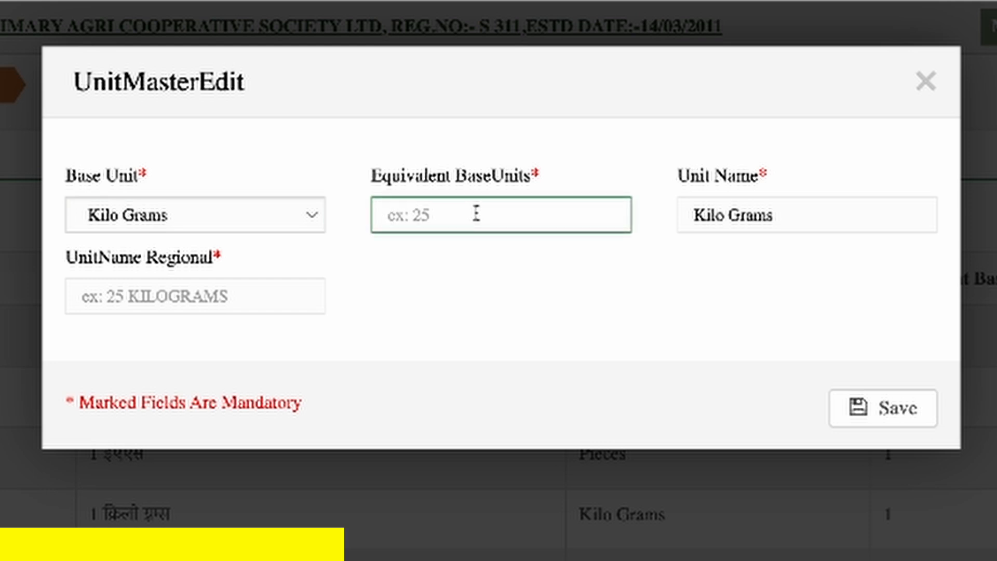
{"action": "type", "text": "45"}
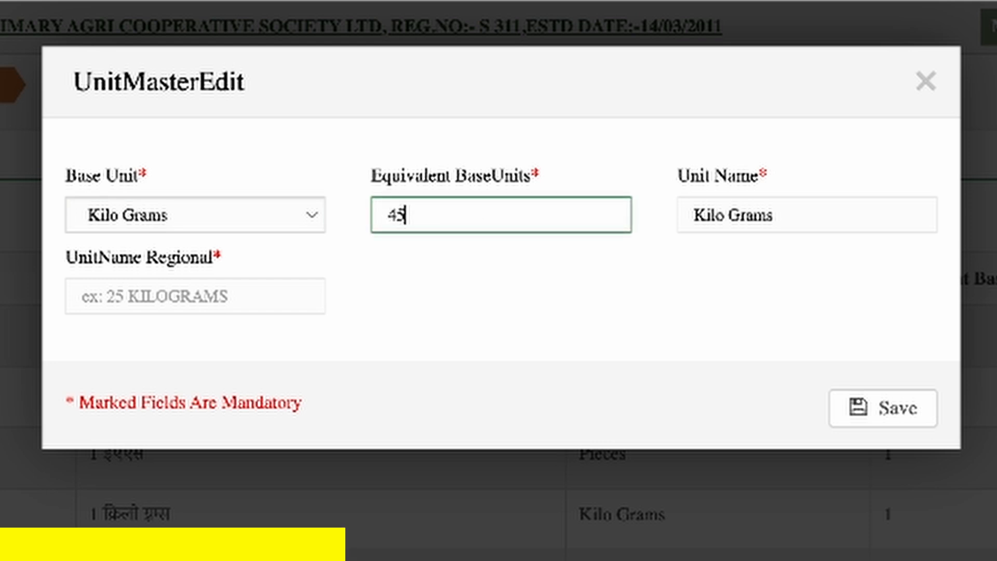
{"action": "key", "text": "Tab"}
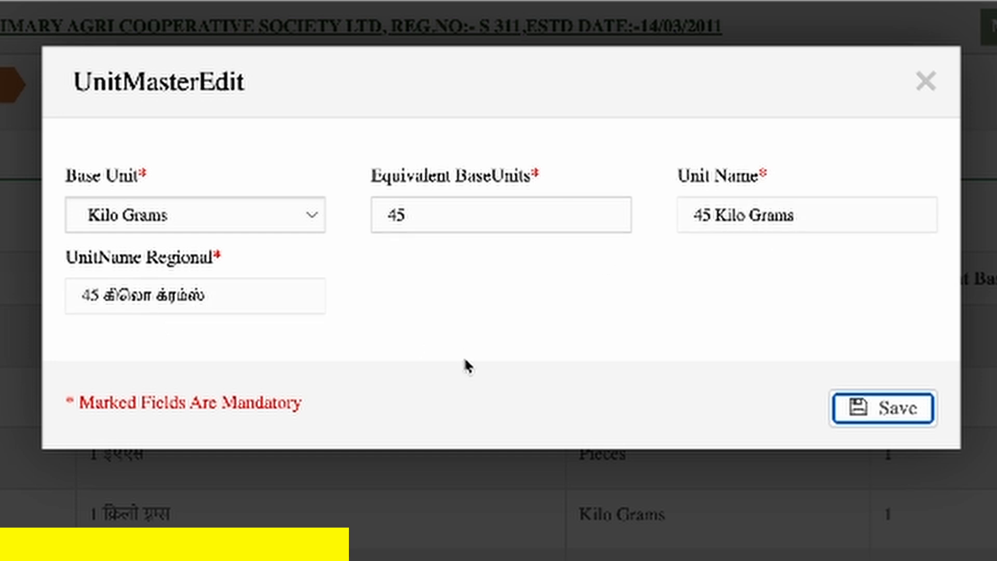
{"action": "left_click", "coordinate": [908, 415]}
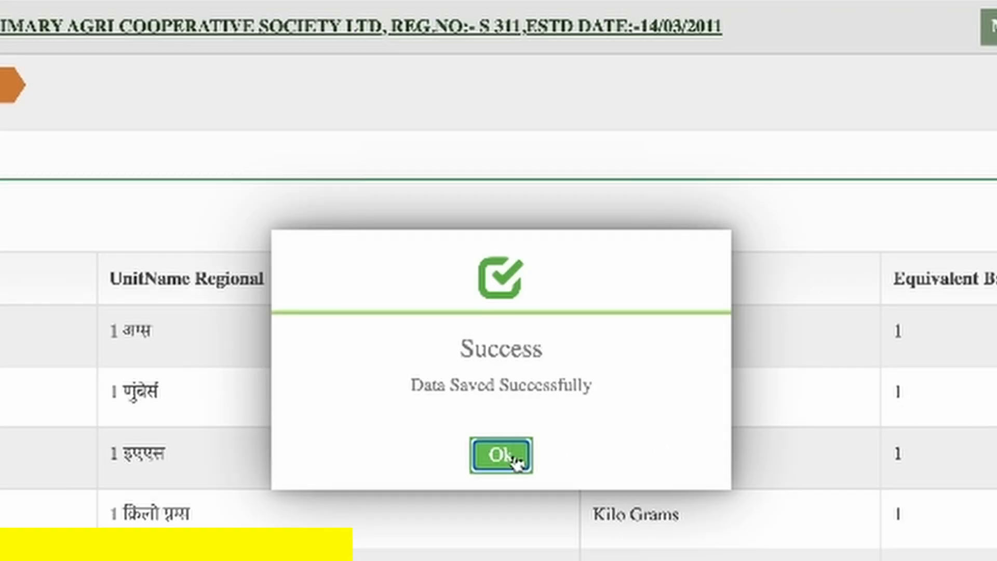
{"action": "left_click", "coordinate": [514, 458]}
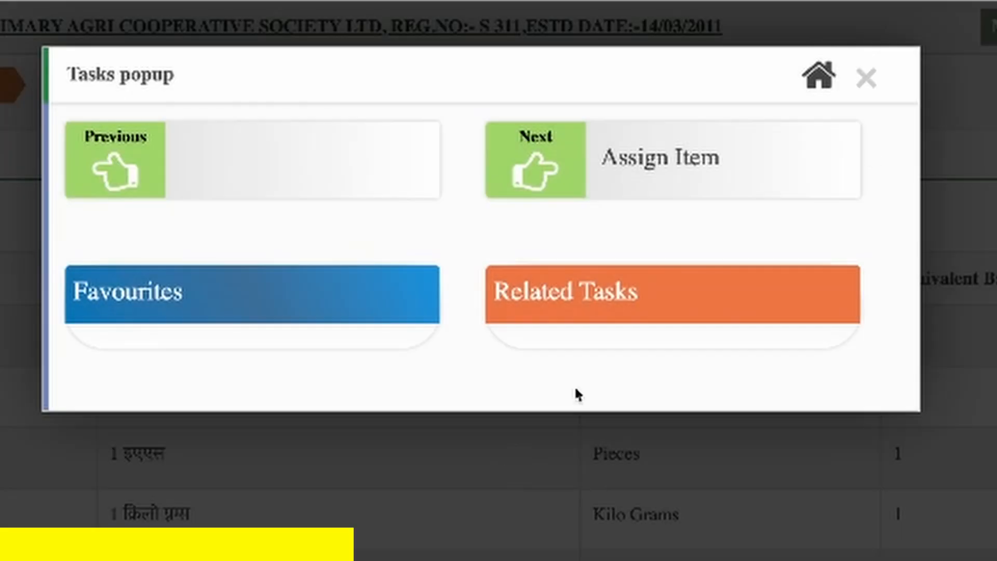
{"action": "left_click", "coordinate": [865, 80]}
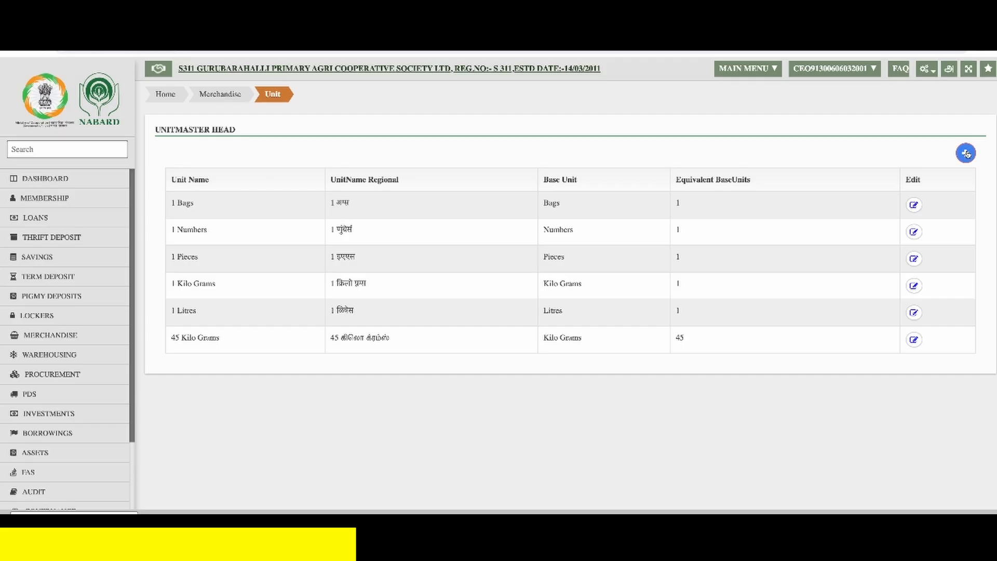
- Try to add a unit with base unit Litres and 1 equivalent base unit
{"action": "left_click", "coordinate": [966, 153]}
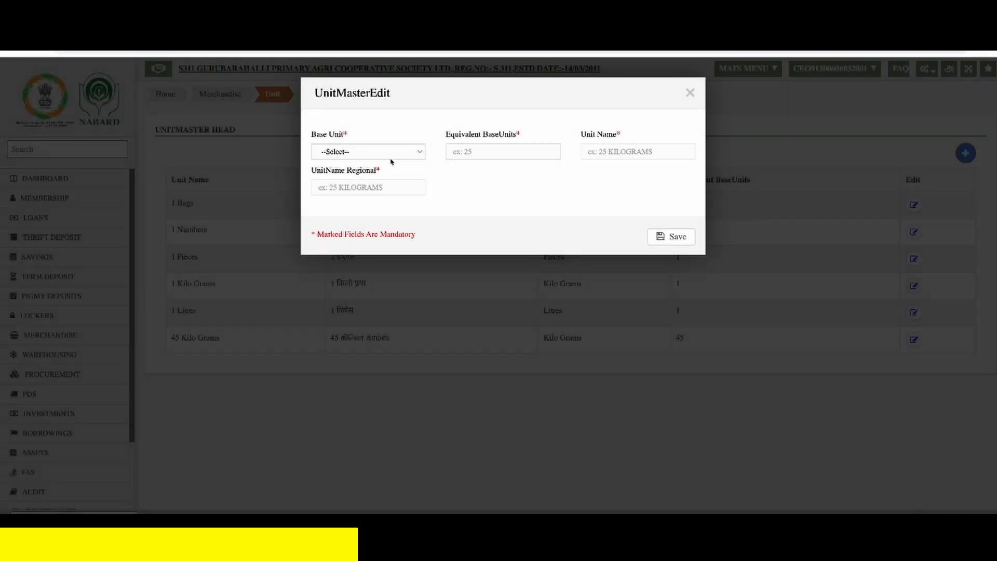
{"action": "left_click", "coordinate": [385, 156]}
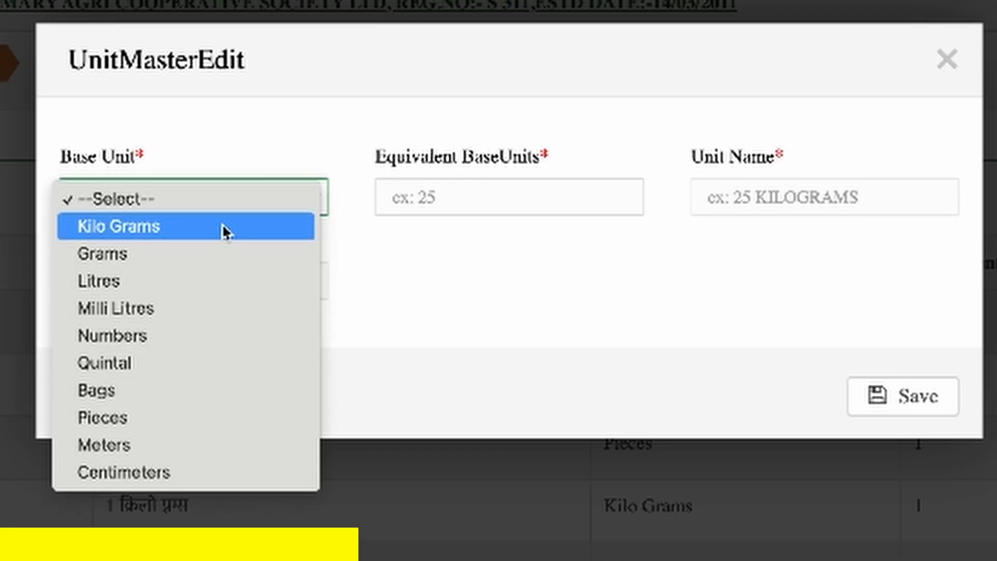
{"action": "left_click", "coordinate": [229, 282]}
{"action": "left_click", "coordinate": [460, 204]}
{"action": "type", "text": "1"}
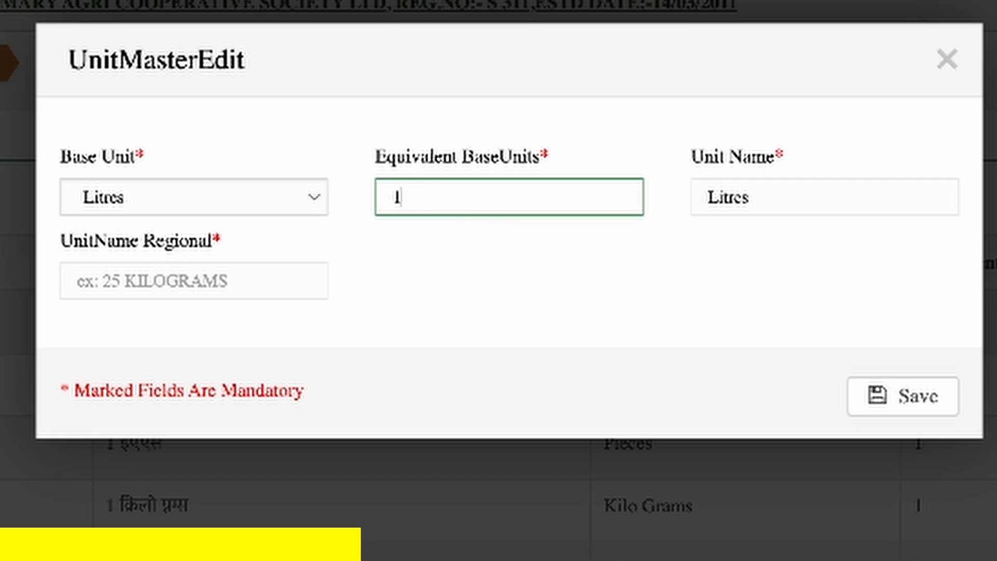
{"action": "key", "text": "Tab"}
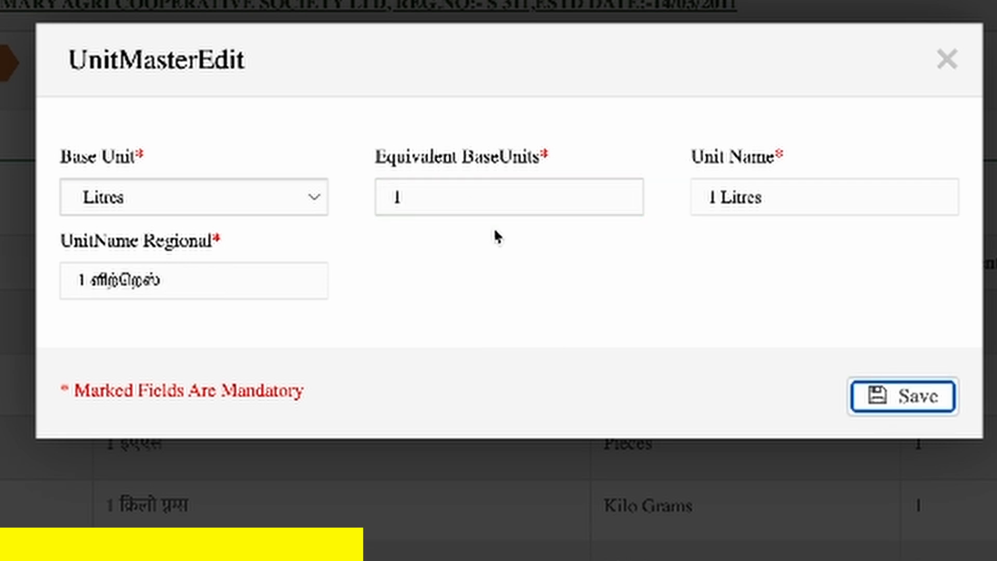
{"action": "left_click", "coordinate": [876, 396]}
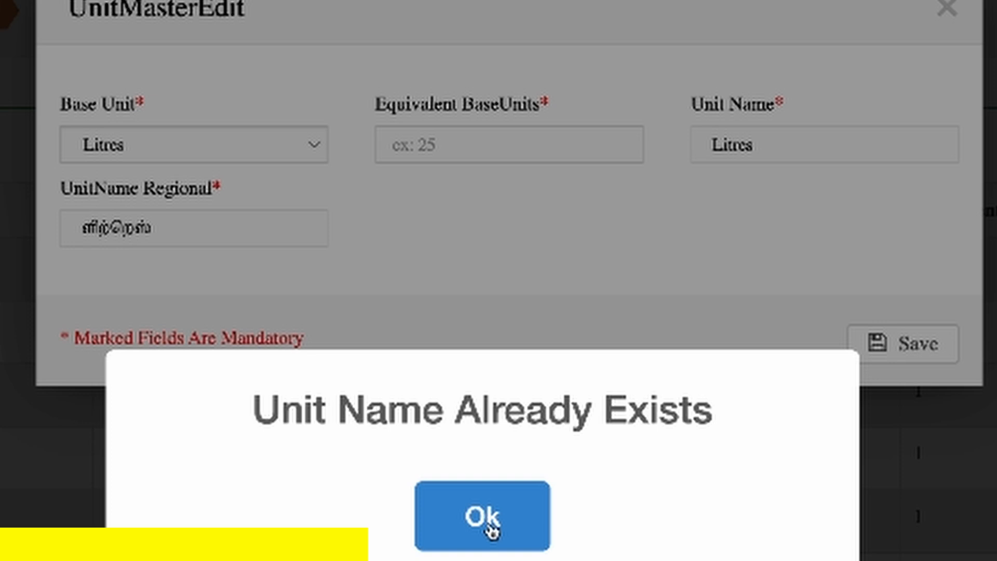
{"action": "left_click", "coordinate": [490, 529]}
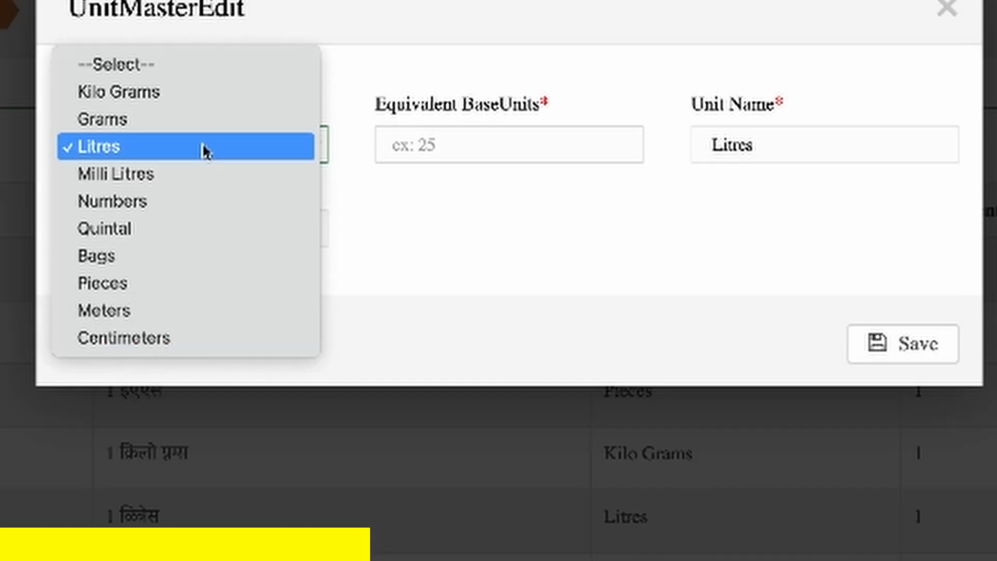
- Set the new unit's base unit to Milli Litres with 500 equivalent base units and save it
{"action": "left_click", "coordinate": [210, 173]}
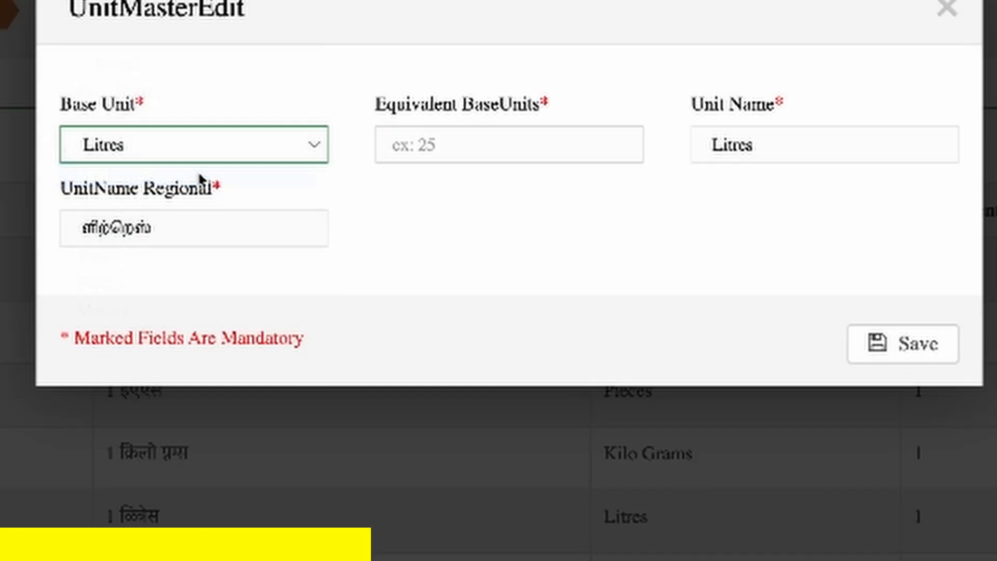
{"action": "left_click", "coordinate": [436, 149]}
{"action": "type", "text": "500"}
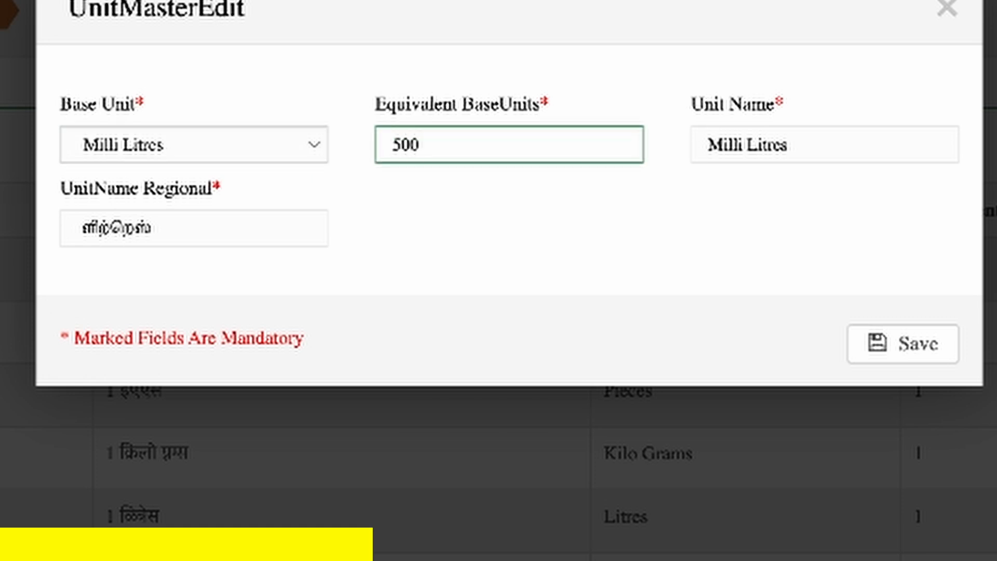
{"action": "left_click", "coordinate": [893, 347]}
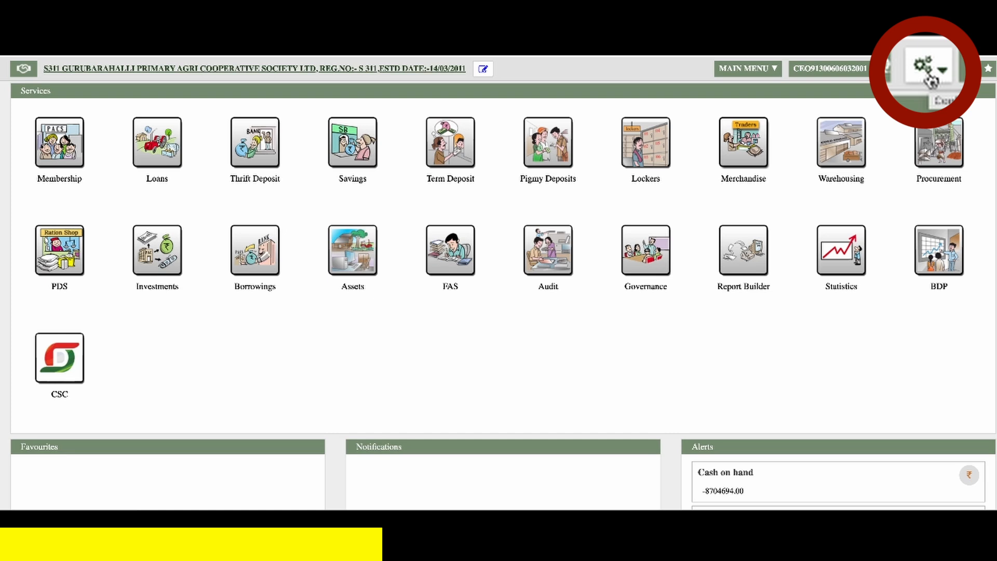
- Start a new Merchandise Item Master entry in the Fertilizers category and add an item row
{"action": "left_click", "coordinate": [926, 71]}
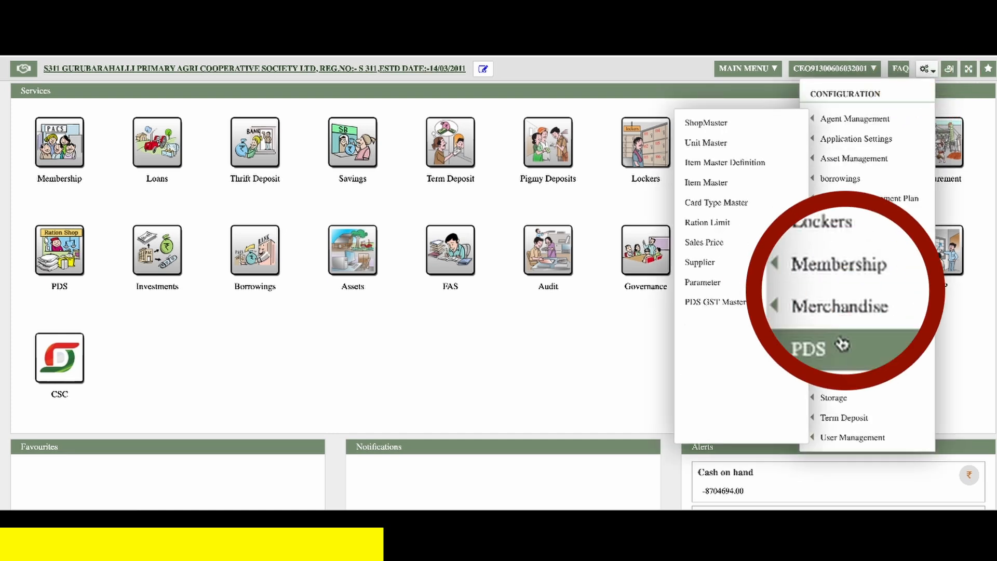
{"action": "mouse_move", "coordinate": [852, 299]}
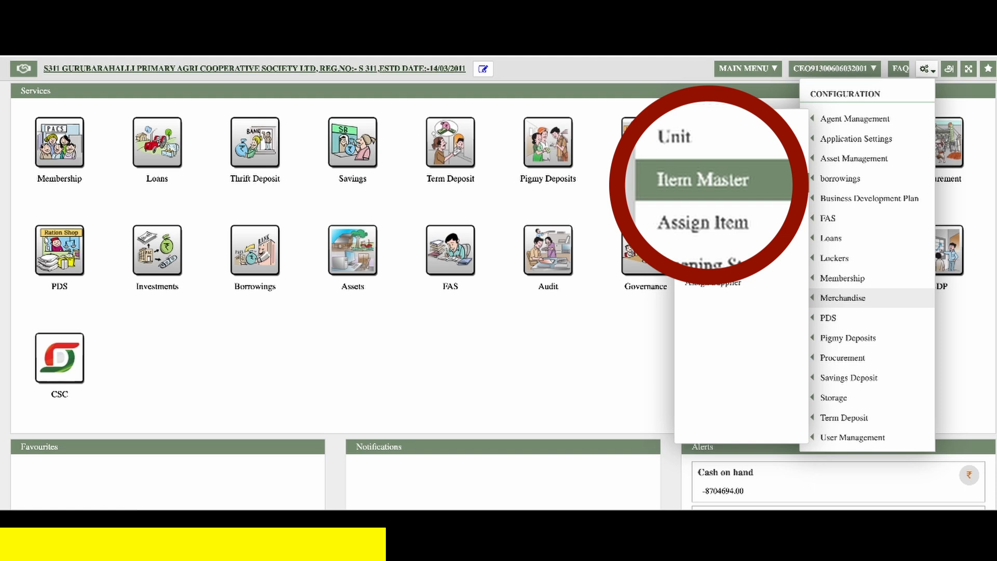
{"action": "left_click", "coordinate": [701, 181]}
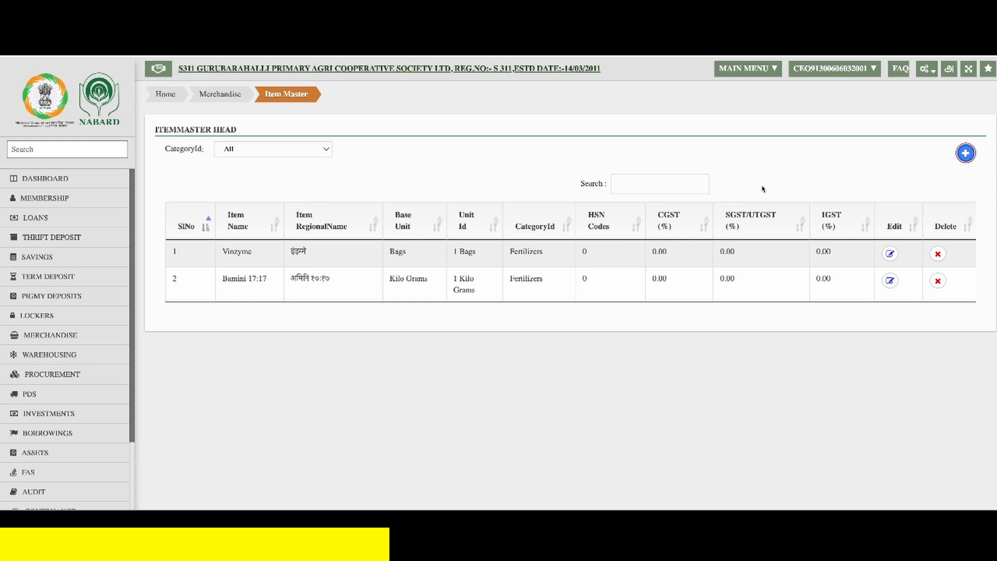
{"action": "left_click", "coordinate": [965, 153]}
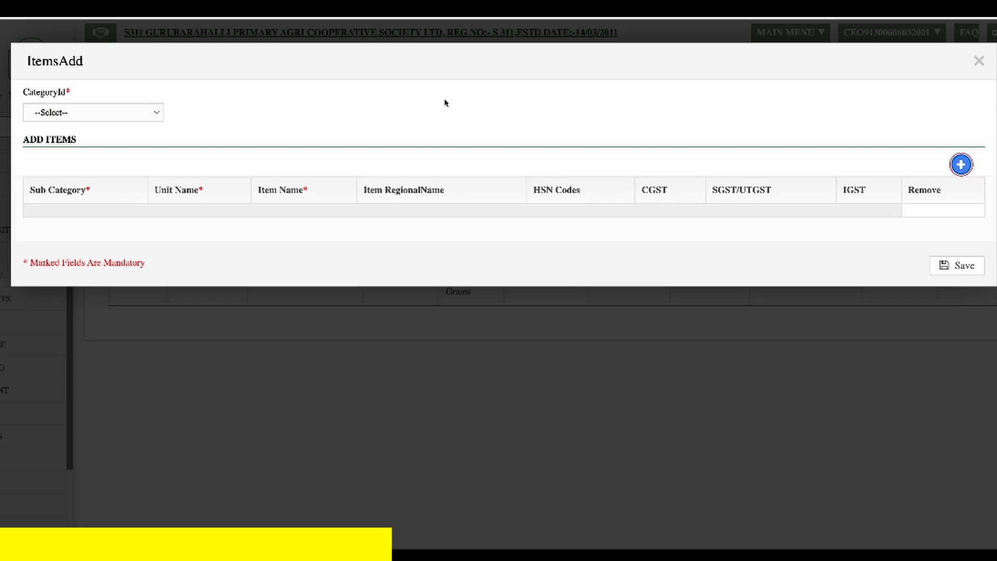
{"action": "left_click", "coordinate": [123, 139]}
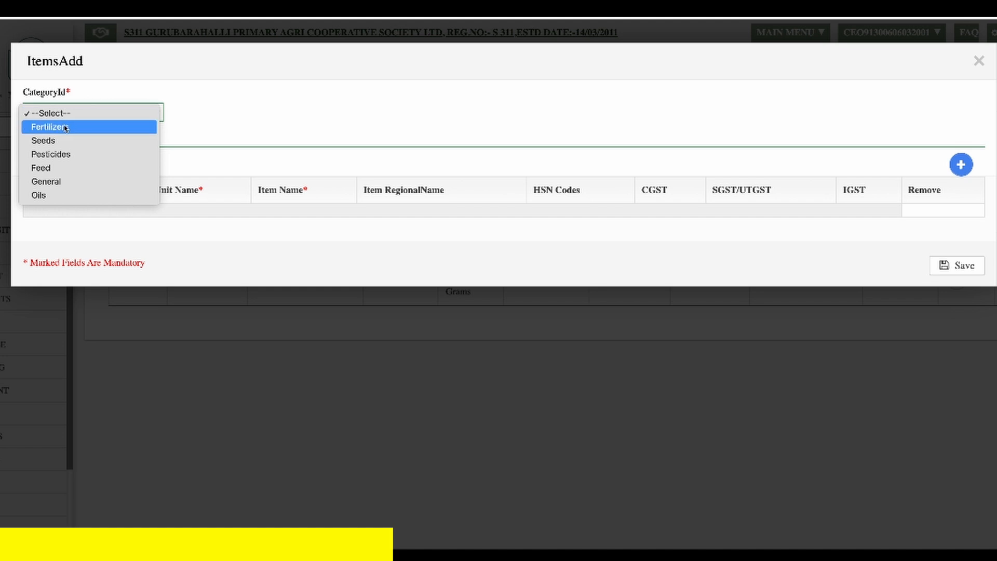
{"action": "left_click", "coordinate": [67, 127]}
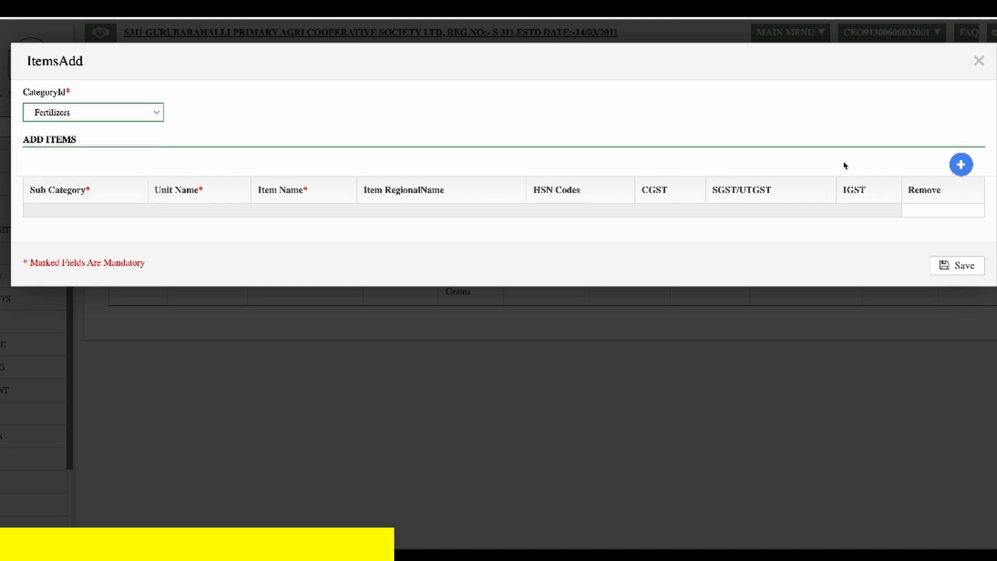
{"action": "left_click", "coordinate": [960, 167]}
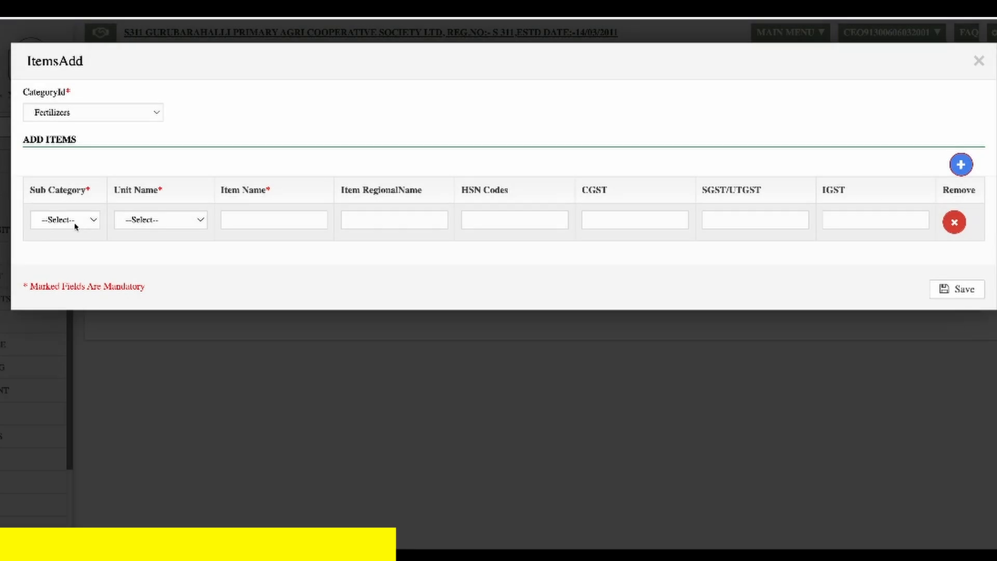
- Set the item's sub category to Urea and its unit name to 45 Kilo Grams
{"action": "left_click", "coordinate": [73, 219]}
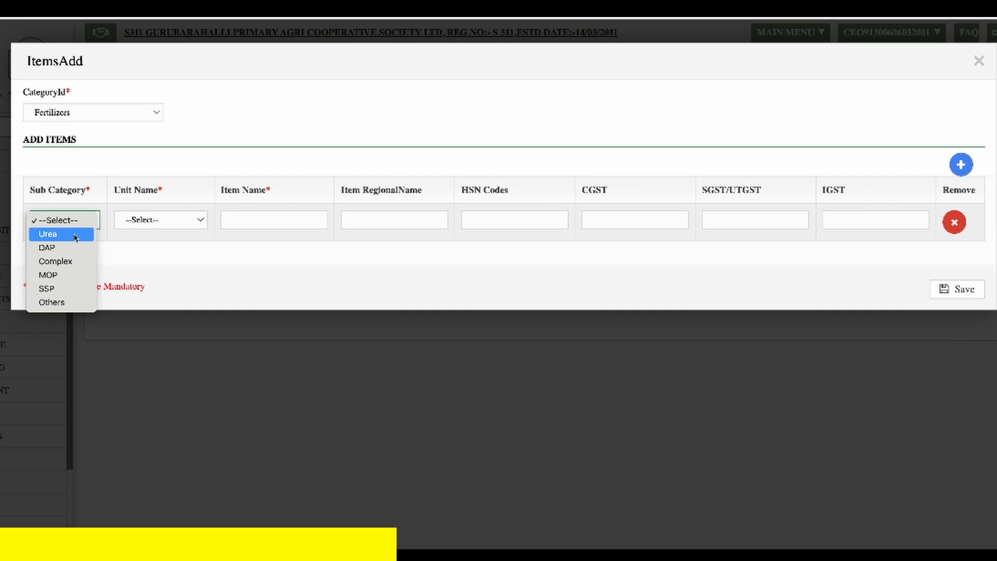
{"action": "left_click", "coordinate": [75, 234]}
{"action": "left_click", "coordinate": [161, 223]}
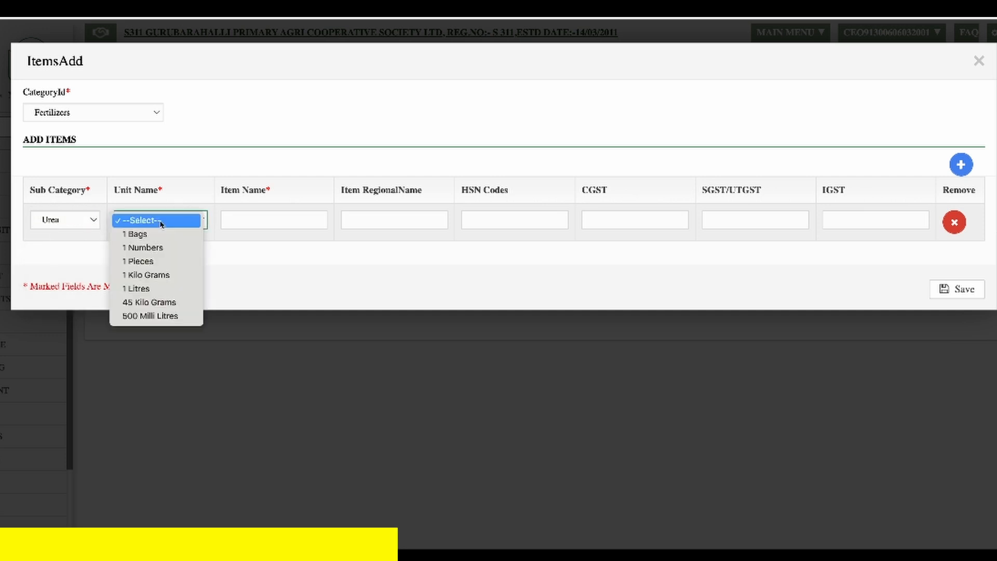
{"action": "left_click", "coordinate": [178, 305]}
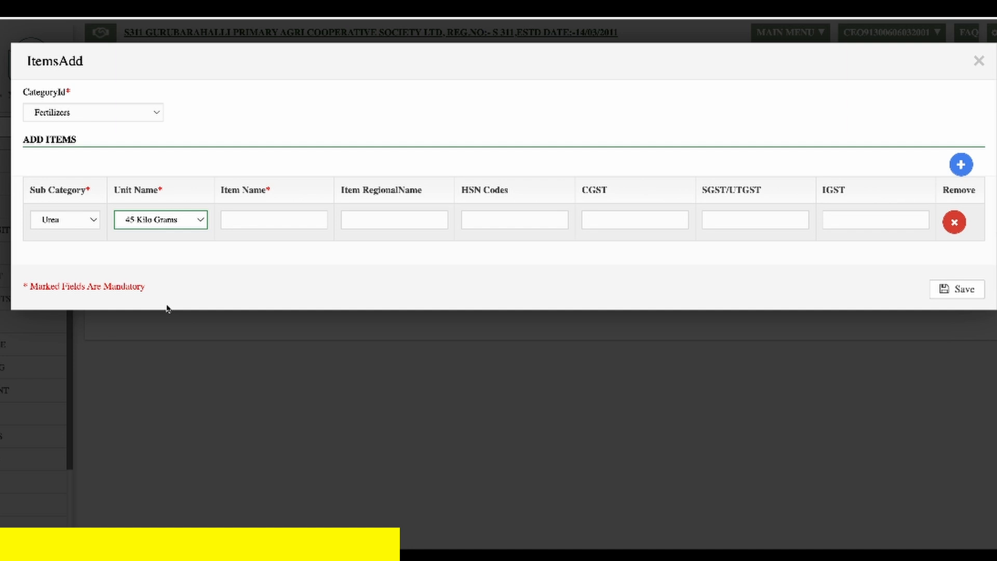
- Name the item UREA-NEEM COATED-IFFCO and let its regional name fill in
{"action": "left_click", "coordinate": [271, 215]}
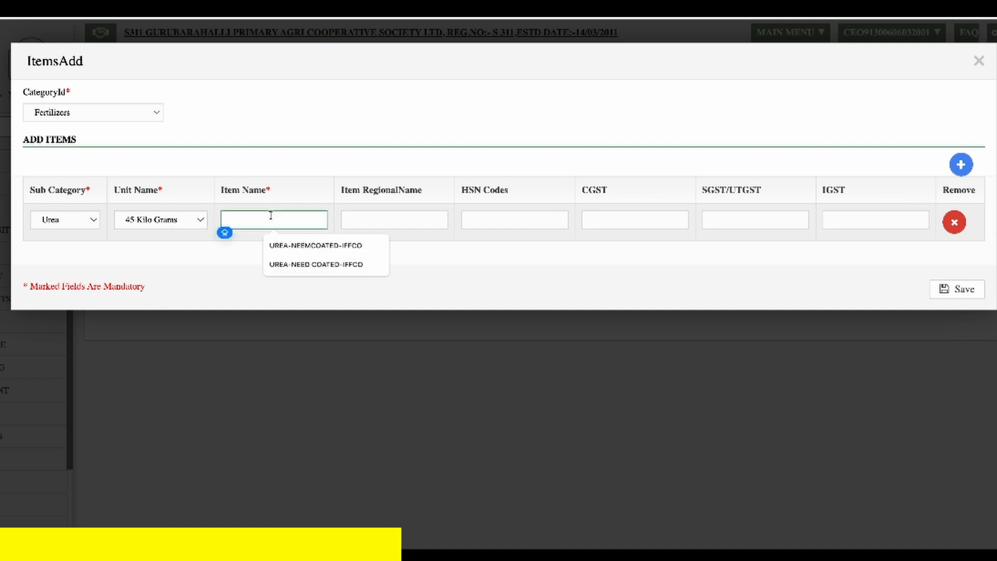
{"action": "type", "text": "UREA-NEEM C"}
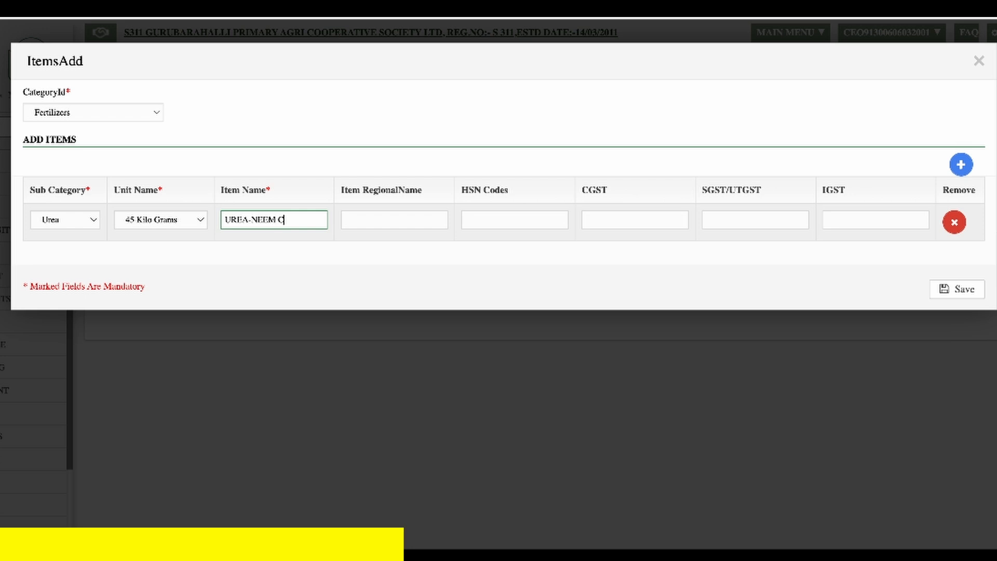
{"action": "type", "text": "OATED-IFFCO"}
{"action": "key", "text": "Tab"}
{"action": "key", "text": "Tab"}
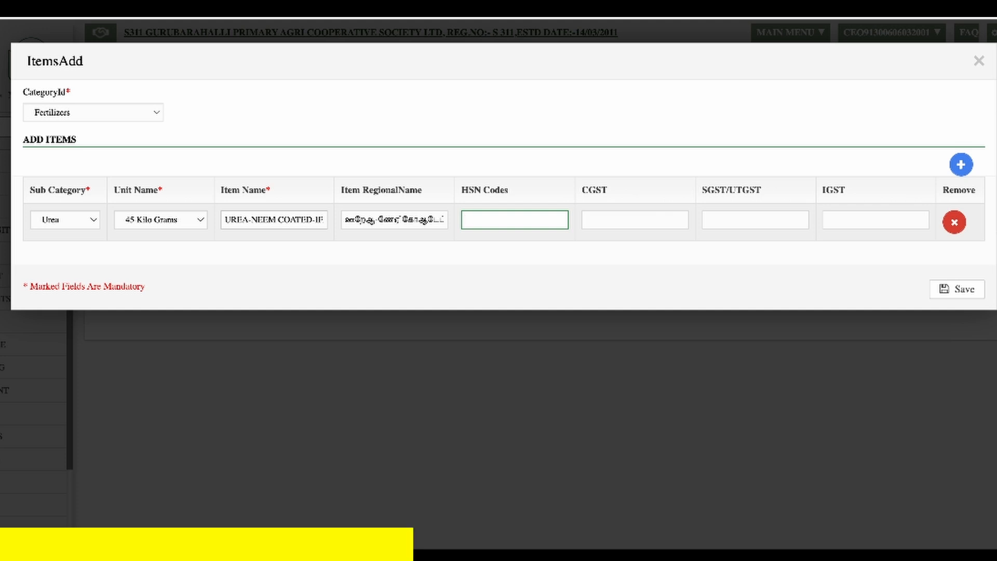
- Enter HSN code 31021000 and a CGST rate of 2.50 for the urea item
{"action": "type", "text": "31021000"}
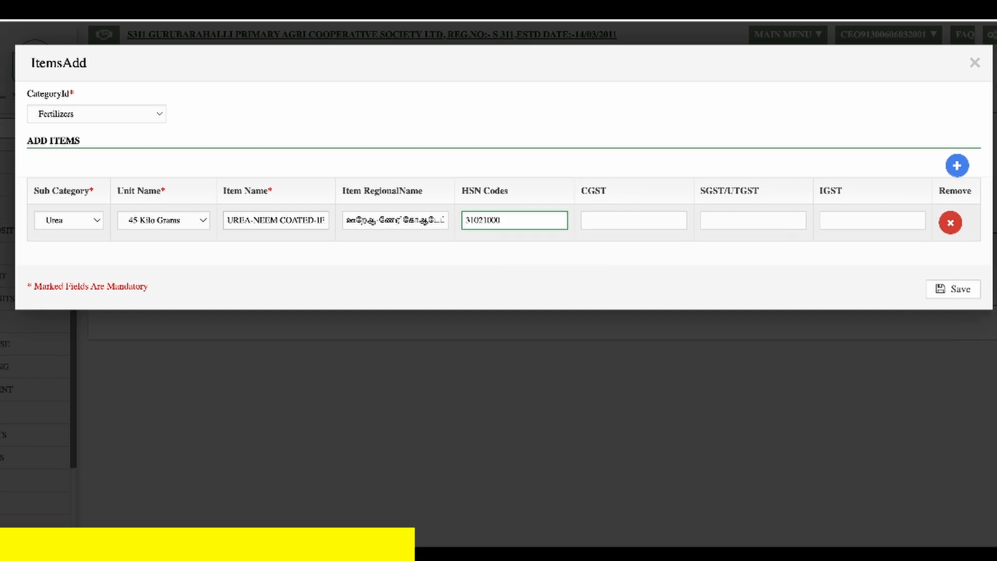
{"action": "key", "text": "Tab"}
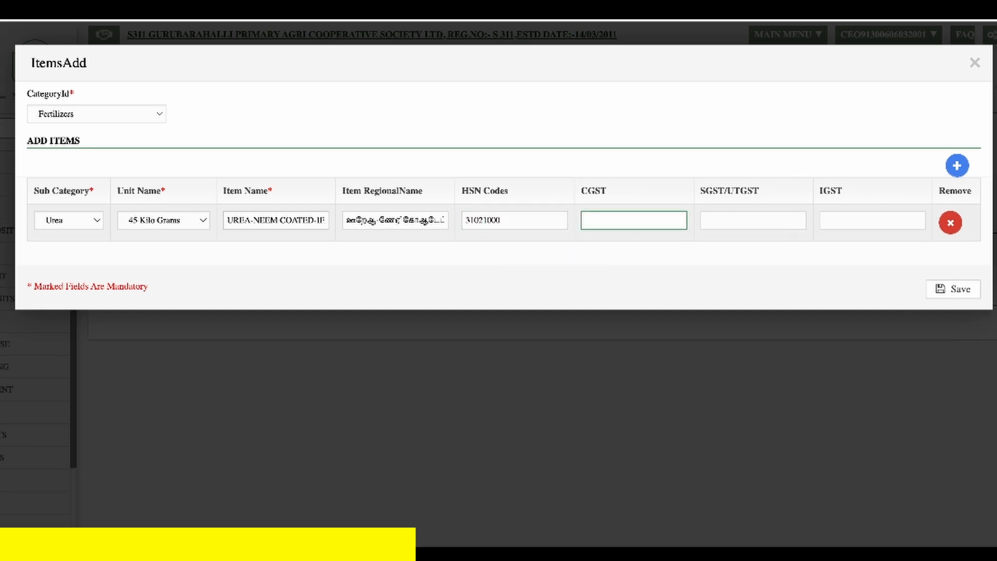
{"action": "type", "text": "2"}
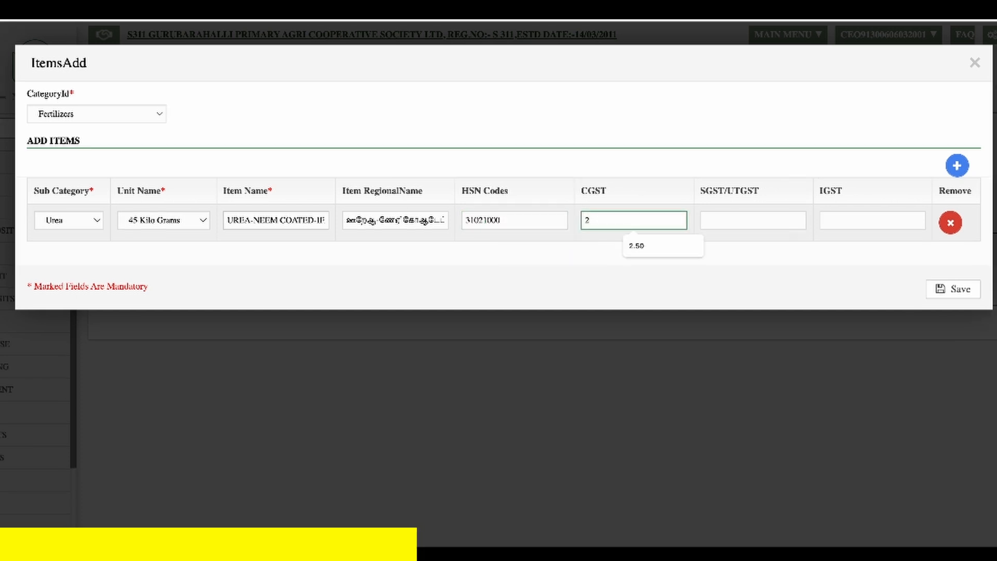
{"action": "type", "text": ".50"}
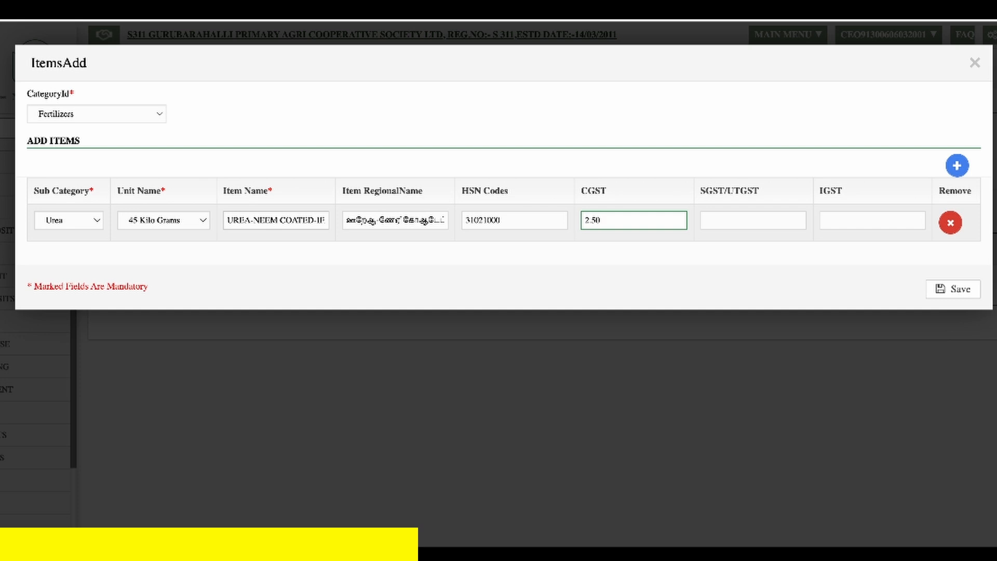
- Set the urea item's SGST/UTGST to 2.50 and its IGST to 0, and save the item
{"action": "key", "text": "Tab"}
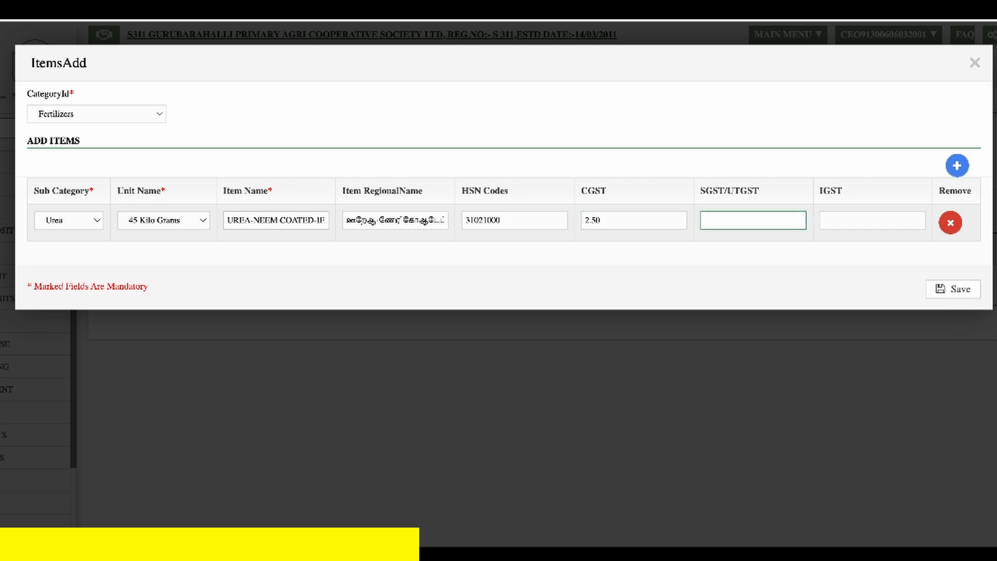
{"action": "type", "text": "2"}
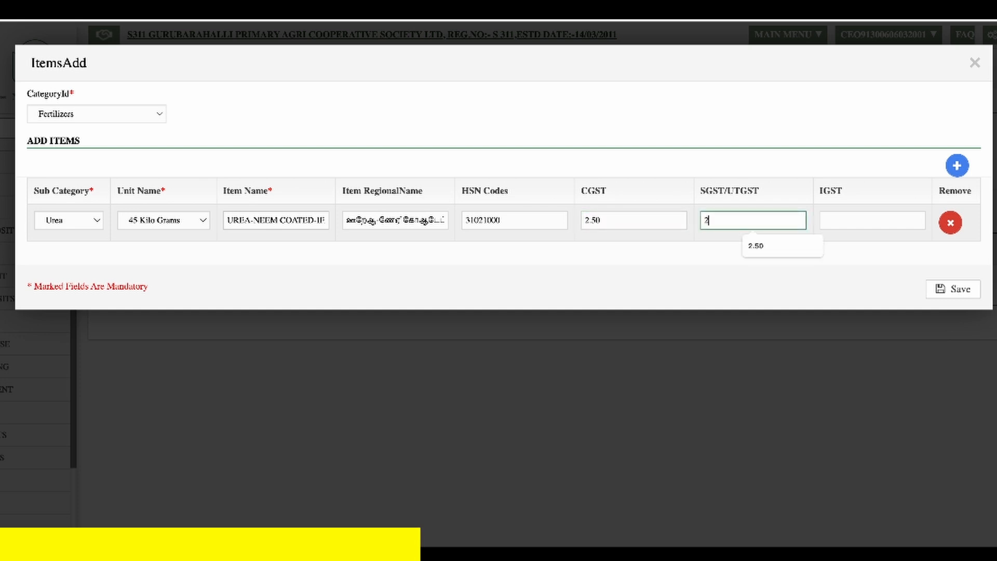
{"action": "type", "text": ".50"}
{"action": "key", "text": "Tab"}
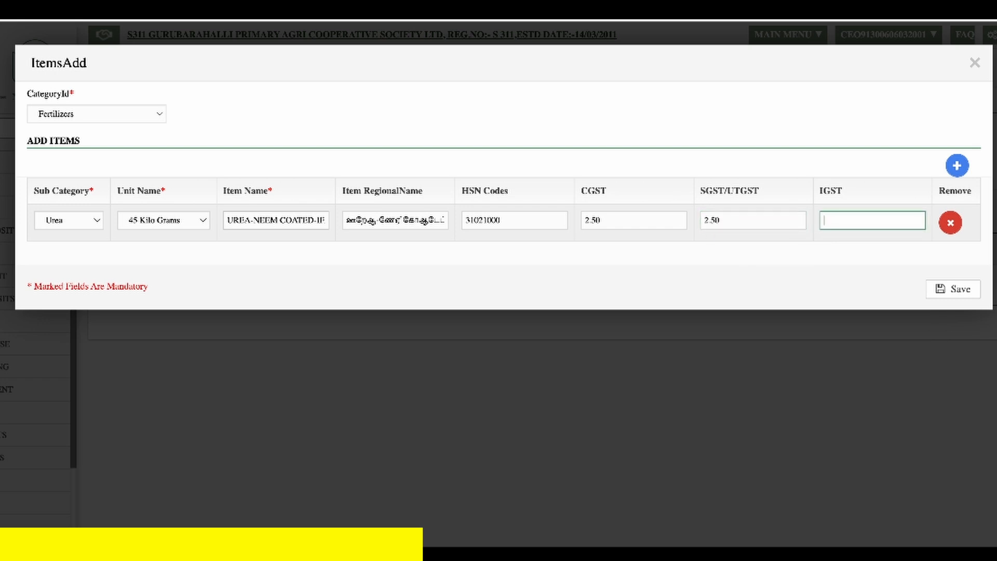
{"action": "type", "text": "0"}
{"action": "key", "text": "Tab"}
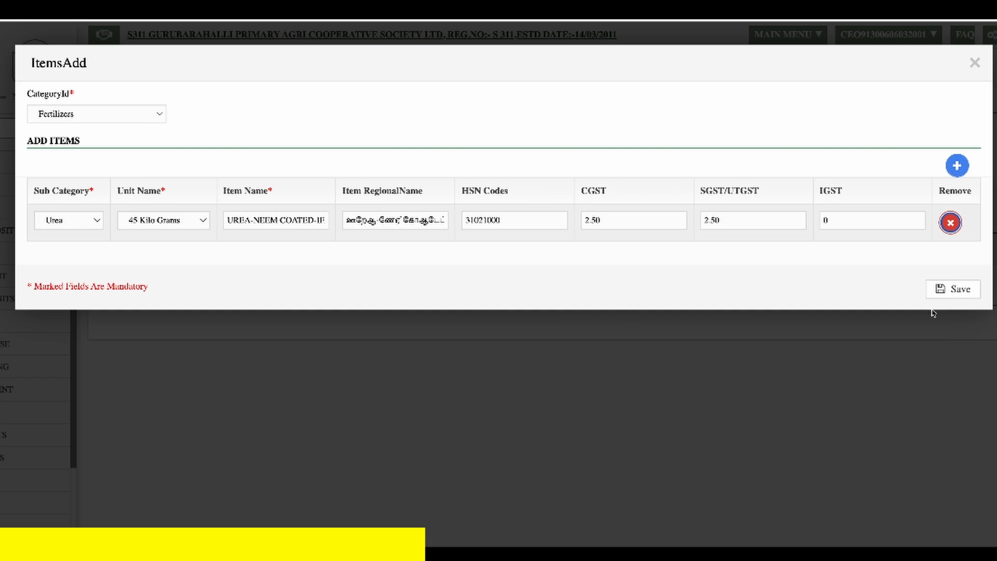
{"action": "left_click", "coordinate": [960, 289]}
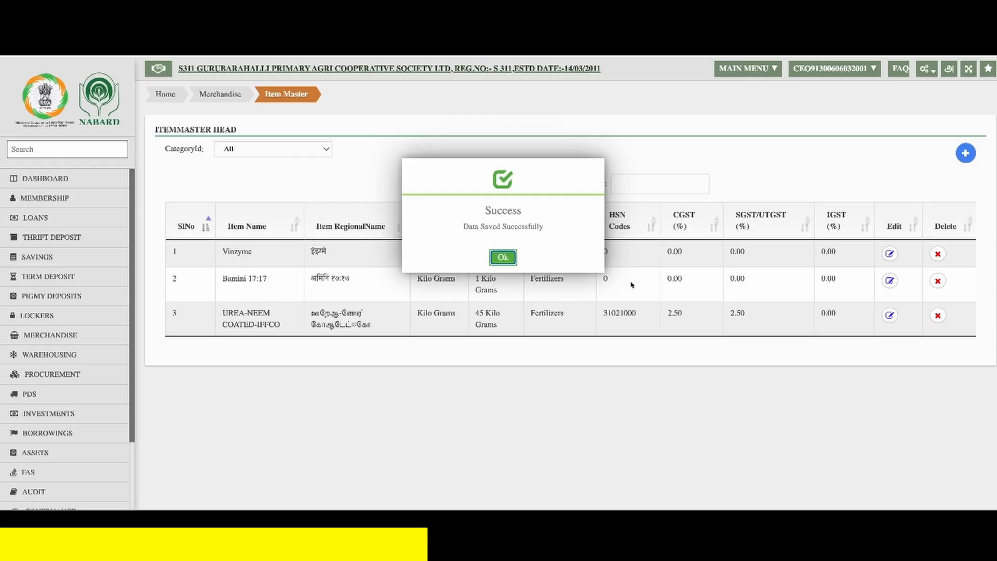
{"action": "left_click", "coordinate": [511, 258]}
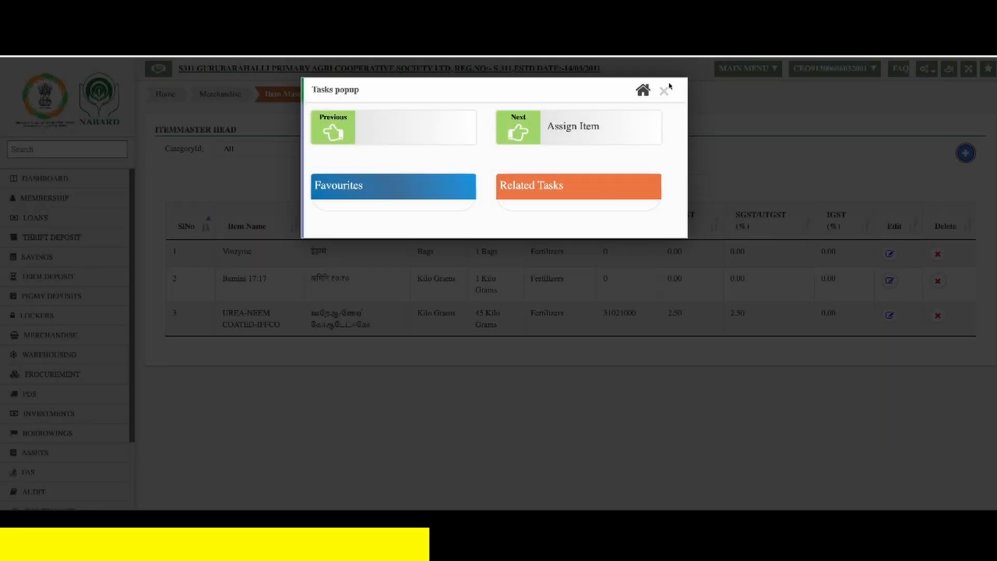
{"action": "left_click", "coordinate": [665, 90]}
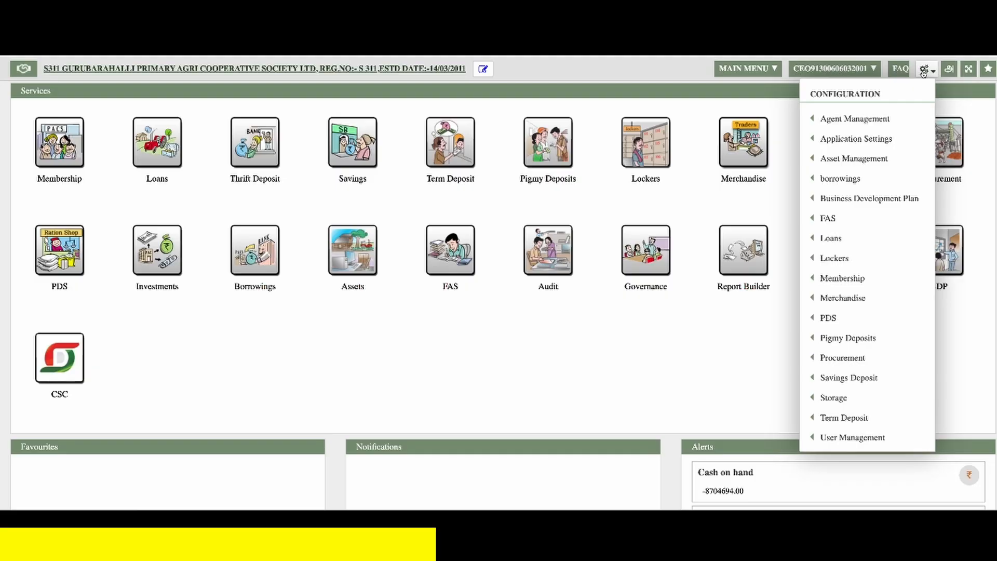
- Assign the UREA-NEEM COATED-IFFCO item in the Merchandise Assign Item configuration and save the mapping
{"action": "mouse_move", "coordinate": [907, 301]}
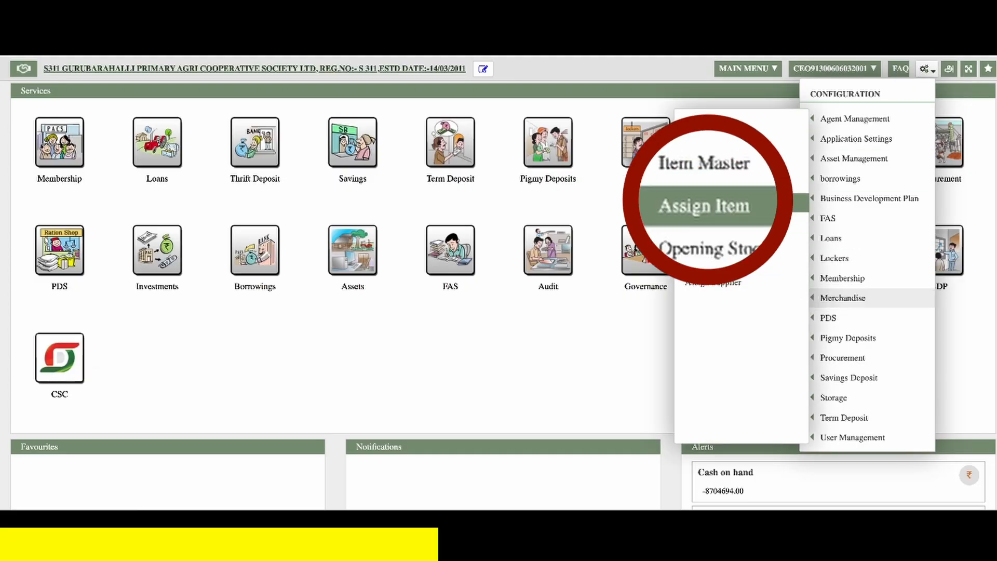
{"action": "left_click", "coordinate": [760, 210]}
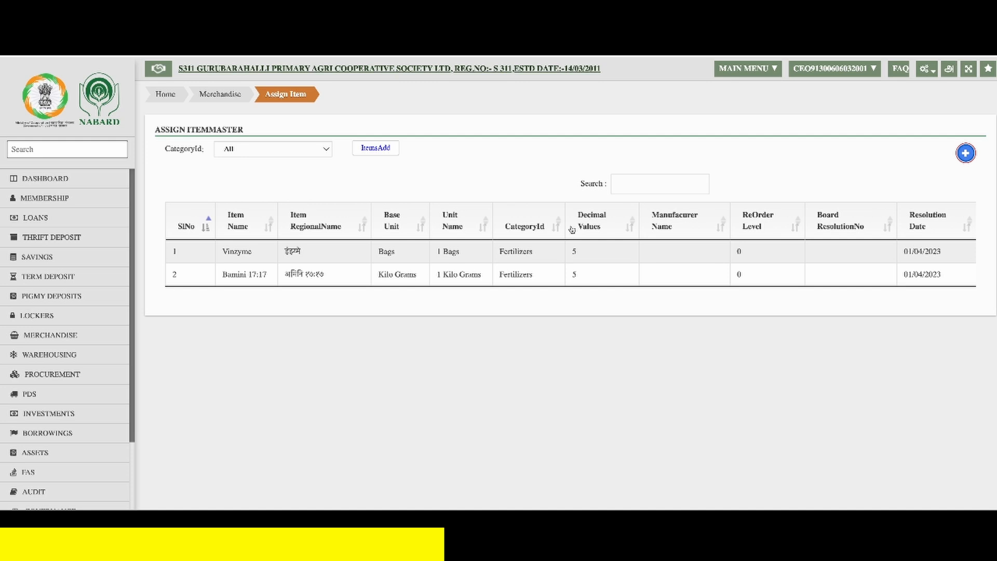
{"action": "left_click", "coordinate": [966, 154]}
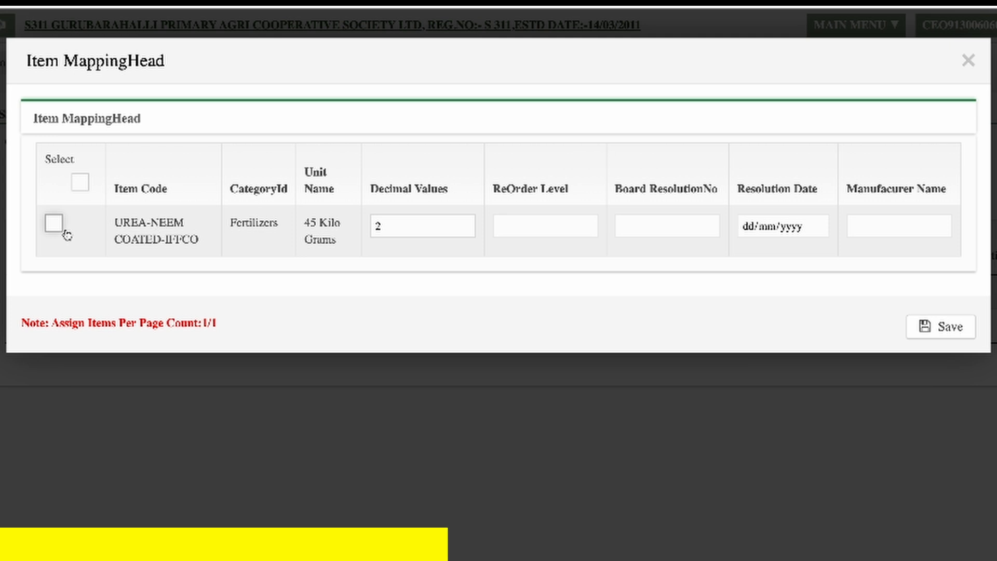
{"action": "left_click", "coordinate": [54, 225]}
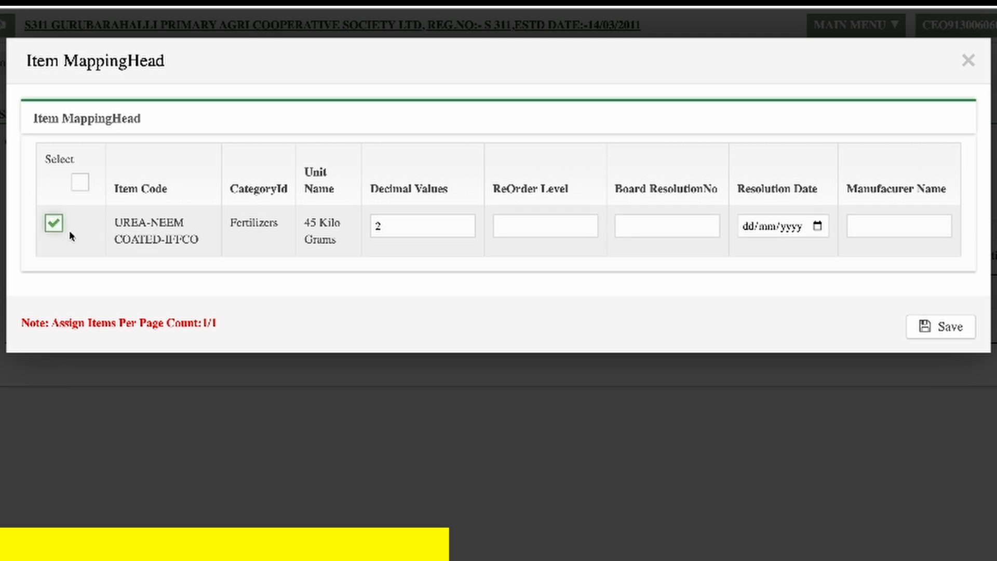
{"action": "left_click", "coordinate": [932, 338]}
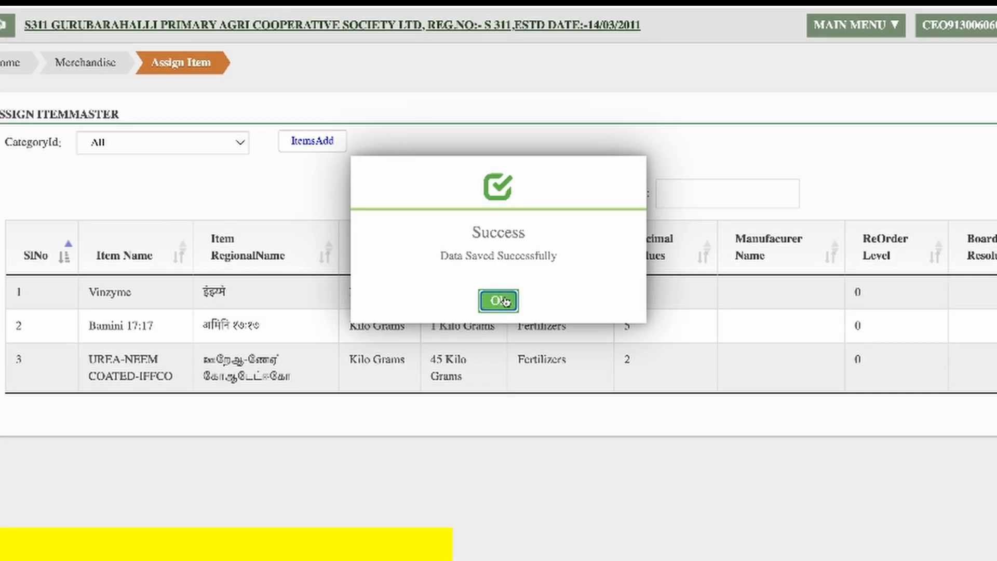
{"action": "left_click", "coordinate": [501, 300]}
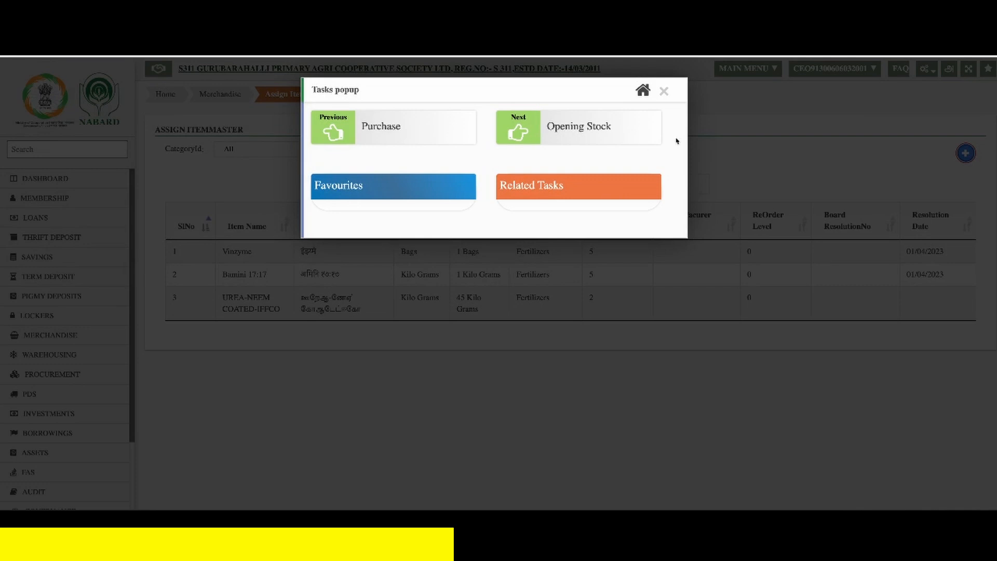
{"action": "left_click", "coordinate": [664, 92]}
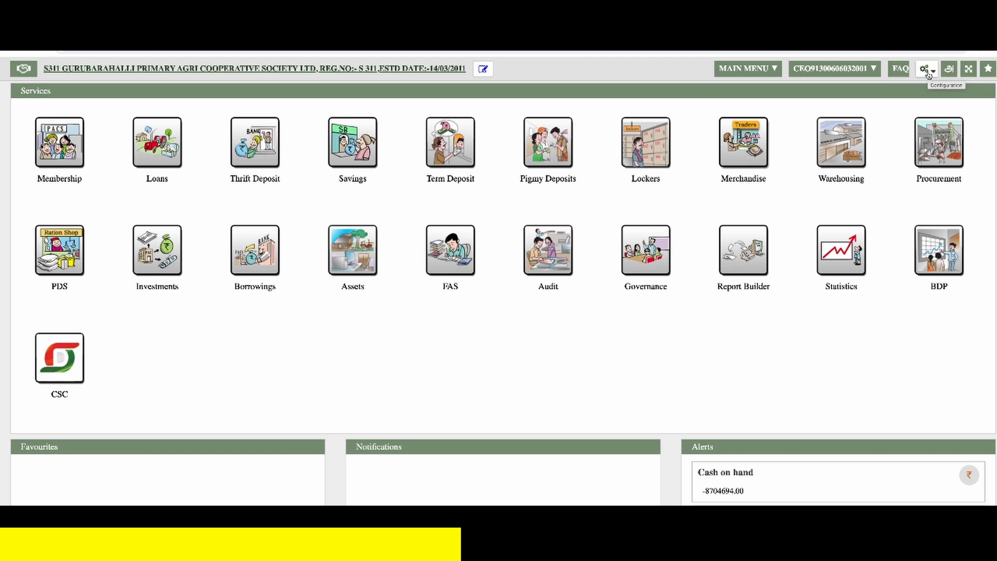
- Open the Merchandise Opening Stock configuration and start a new opening balance entry for the Fertiliser Godown
{"action": "left_click", "coordinate": [928, 74]}
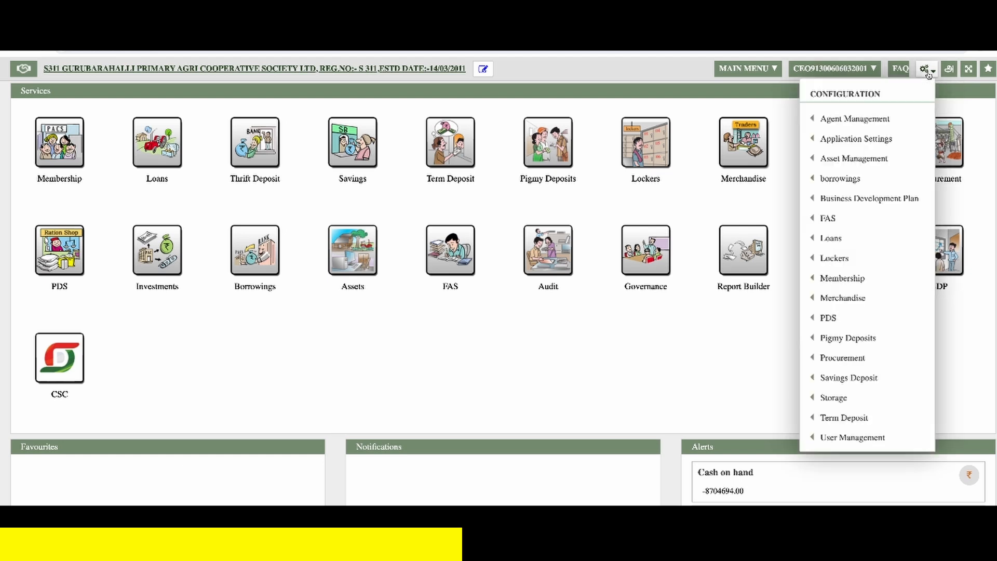
{"action": "mouse_move", "coordinate": [903, 294]}
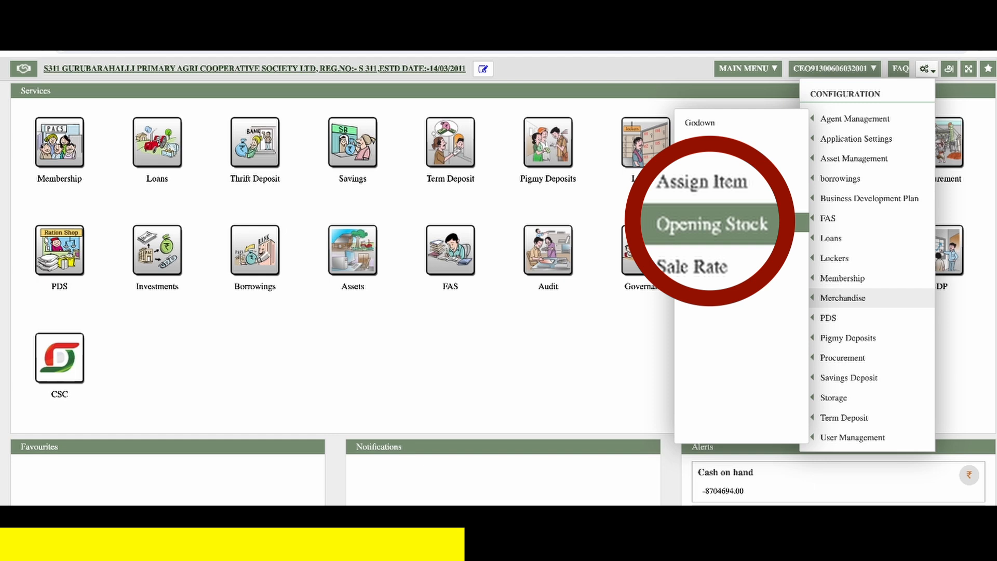
{"action": "left_click", "coordinate": [756, 223]}
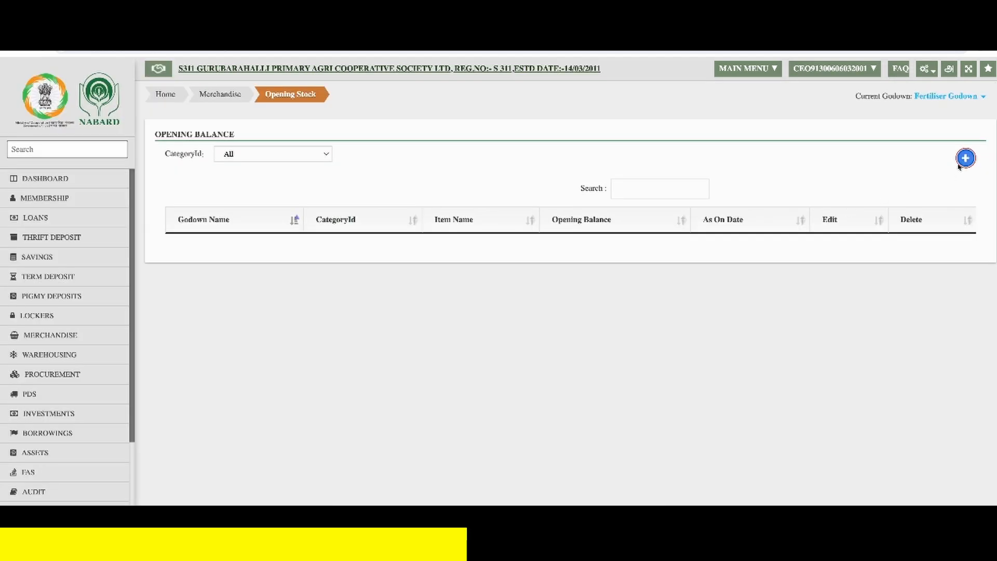
{"action": "left_click", "coordinate": [964, 158]}
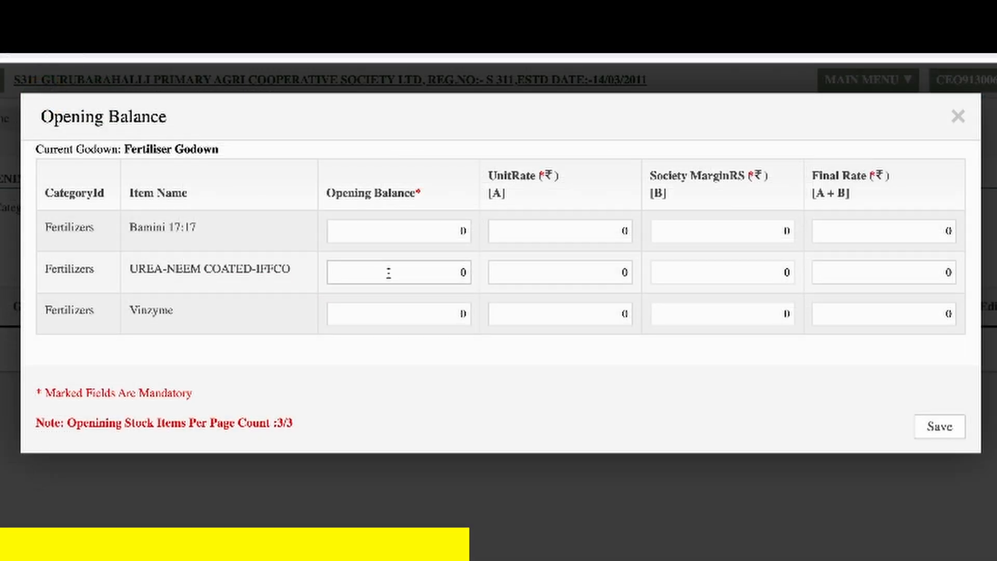
- Enter an opening balance of 100, unit rate 258.18 and final rate 267 for UREA-NEEM COATED-IFFCO, and save the opening stock
{"action": "left_click", "coordinate": [388, 272]}
{"action": "type", "text": "100"}
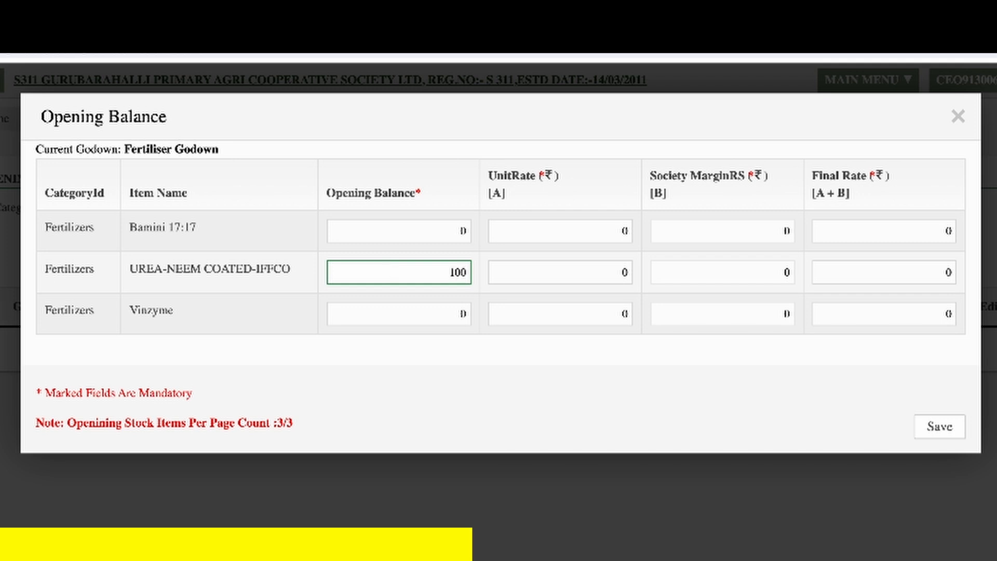
{"action": "key", "text": "Tab"}
{"action": "key", "text": "BackSpace"}
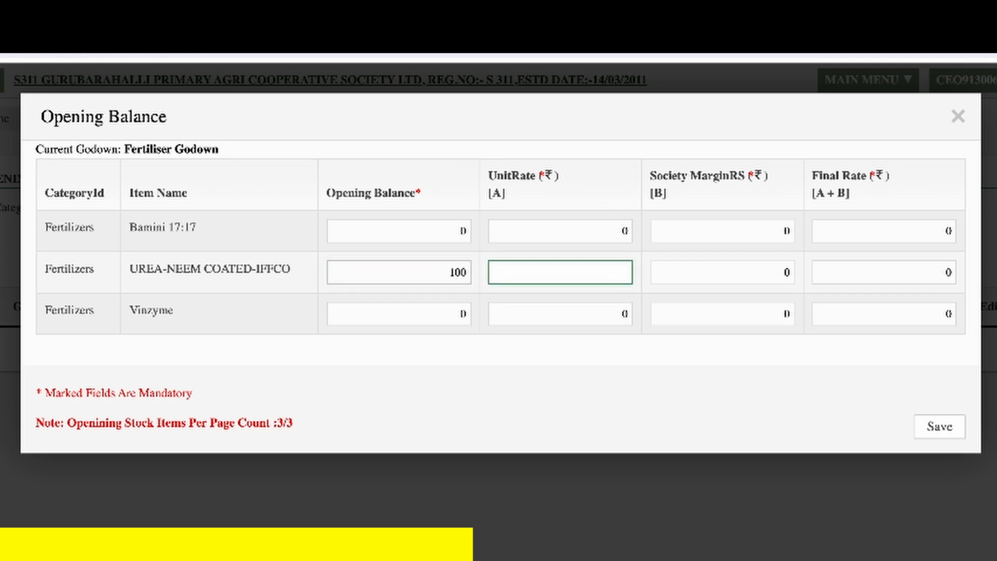
{"action": "type", "text": "258.18"}
{"action": "key", "text": "Tab"}
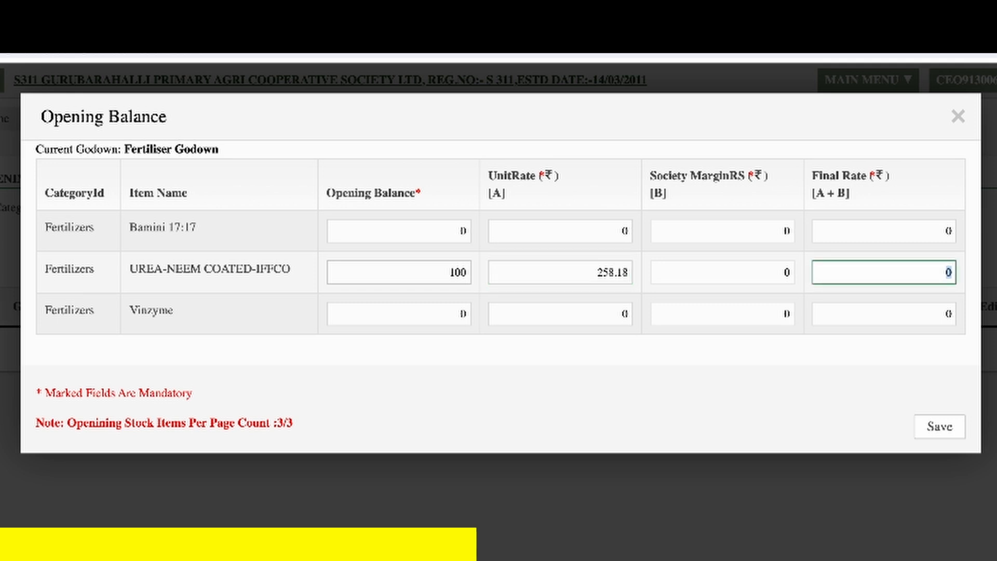
{"action": "type", "text": "267"}
{"action": "key", "text": "Tab"}
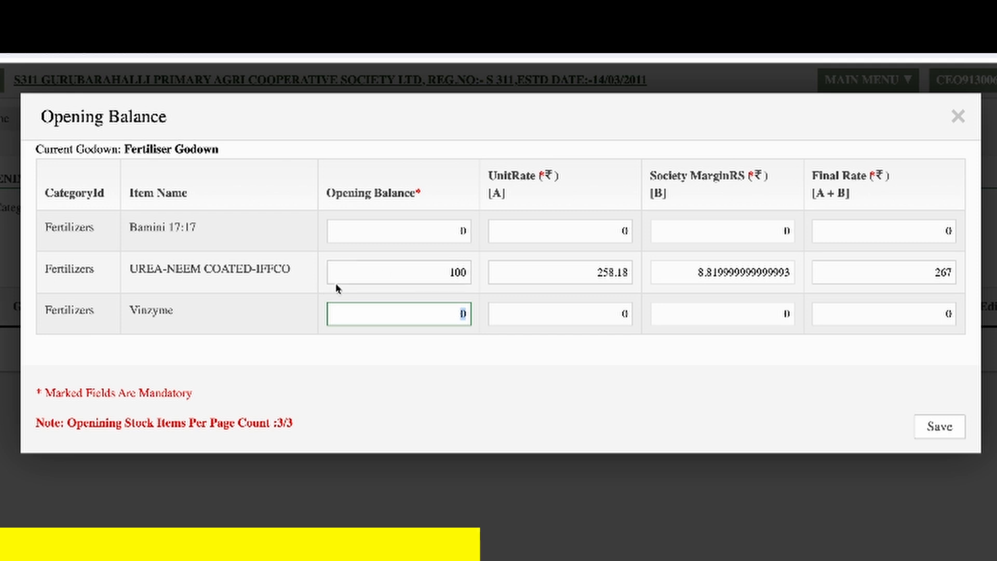
{"action": "left_click", "coordinate": [940, 428]}
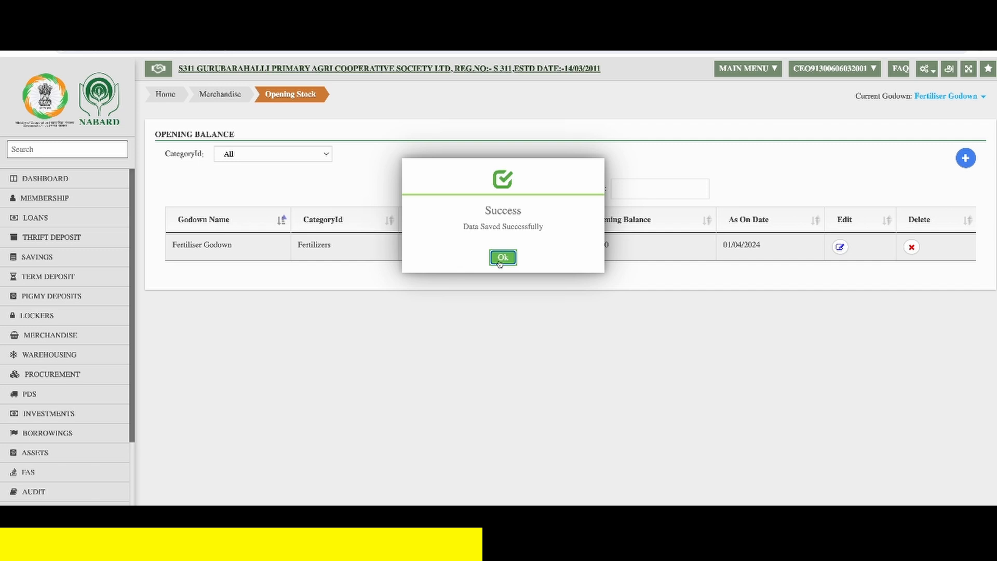
{"action": "left_click", "coordinate": [502, 257]}
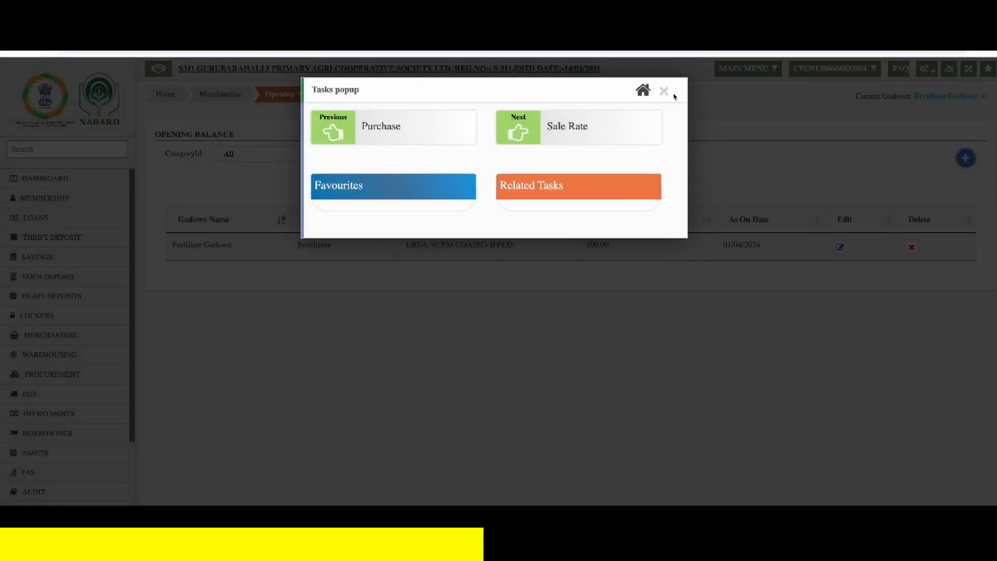
{"action": "left_click", "coordinate": [665, 91]}
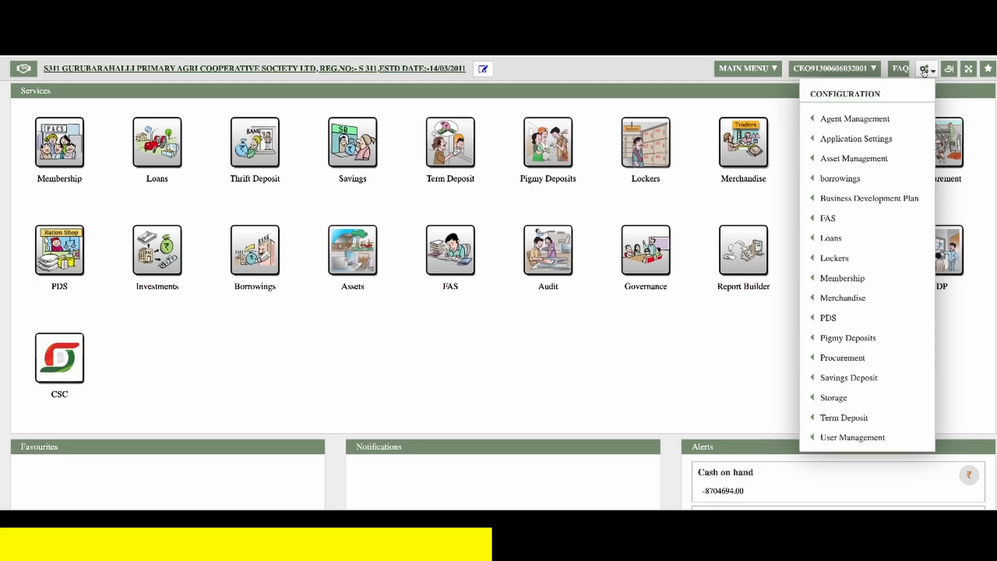
- Start a new Merchandise supplier entry with the supplier contact TANFED and let its regional name fill in
{"action": "mouse_move", "coordinate": [920, 302]}
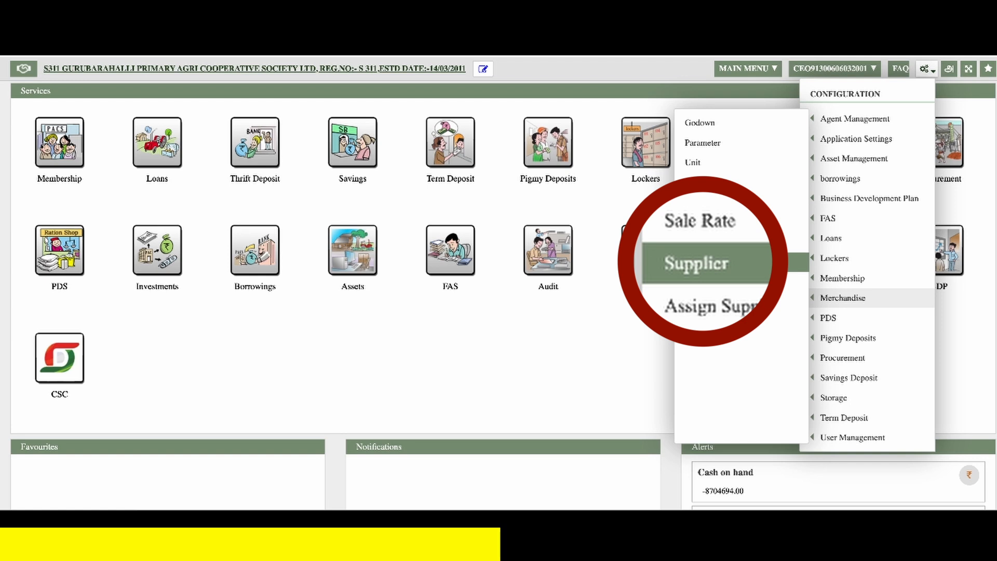
{"action": "left_click", "coordinate": [776, 264]}
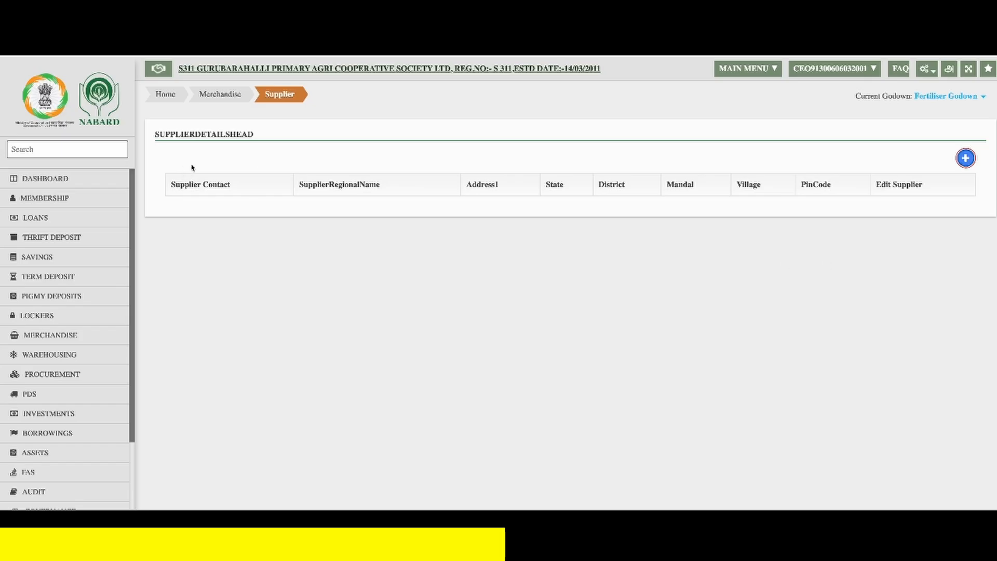
{"action": "left_click", "coordinate": [965, 157]}
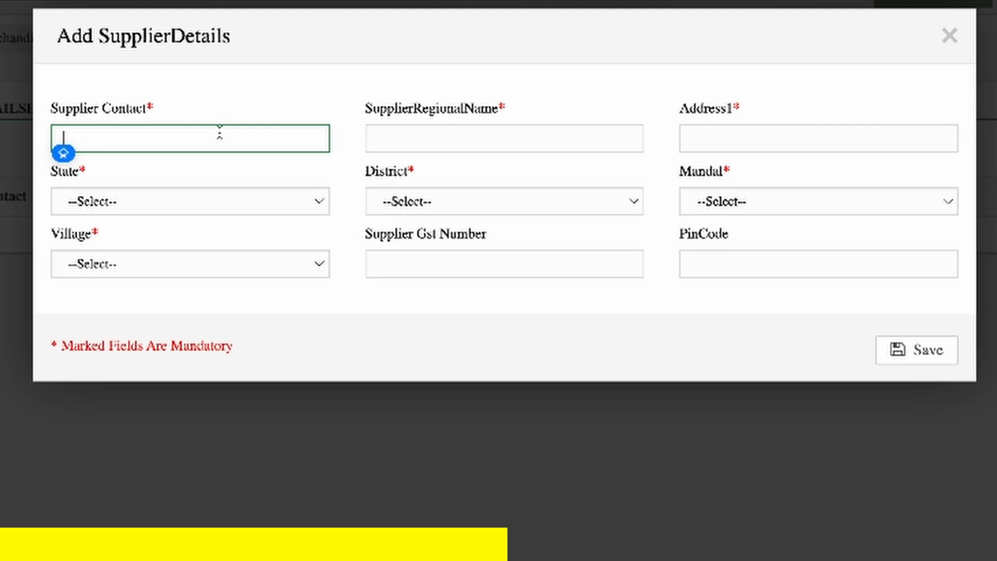
{"action": "type", "text": "TANFED"}
{"action": "key", "text": "Tab"}
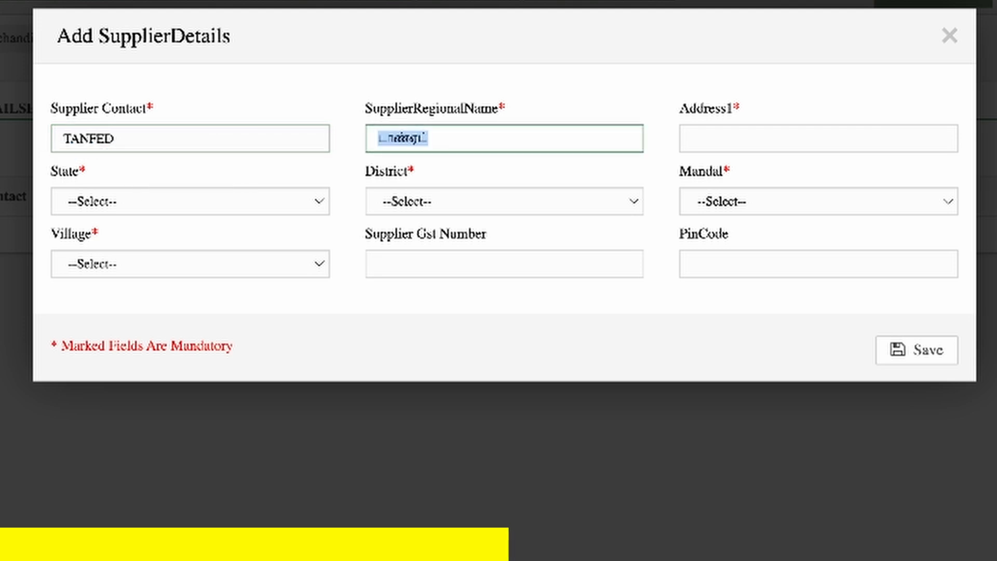
{"action": "key", "text": "Tab"}
- Set the supplier's address to CHENNAI, its state to Tamil Nadu and its district to CHENNAI
{"action": "left_click", "coordinate": [693, 138]}
{"action": "type", "text": "CHEN"}
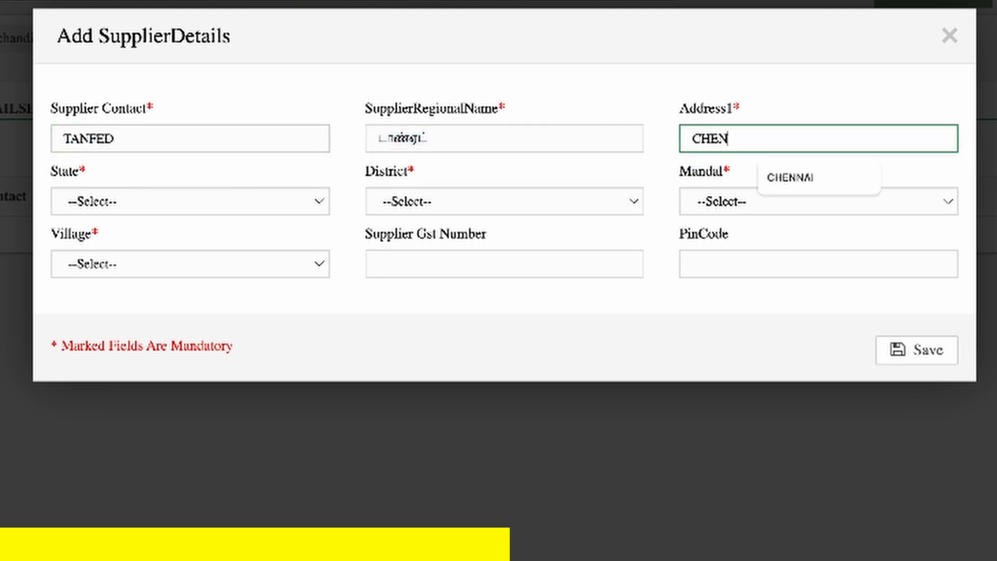
{"action": "type", "text": "NAI"}
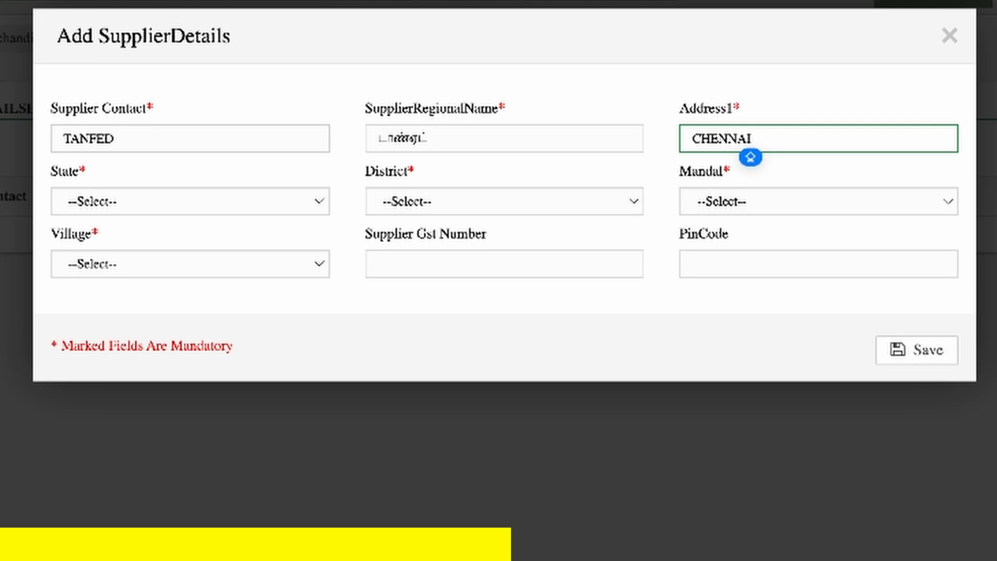
{"action": "key", "text": "Tab"}
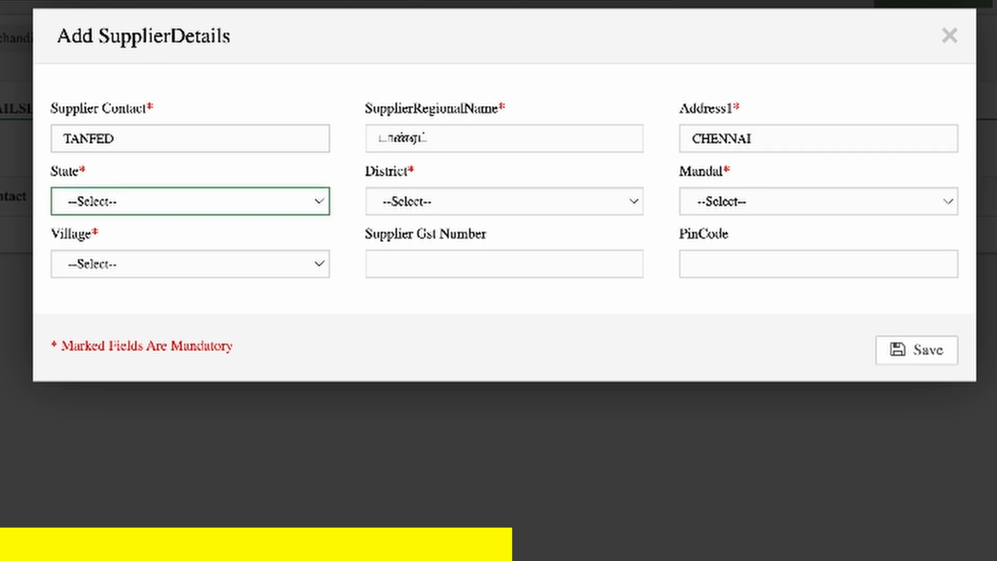
{"action": "left_click", "coordinate": [149, 204]}
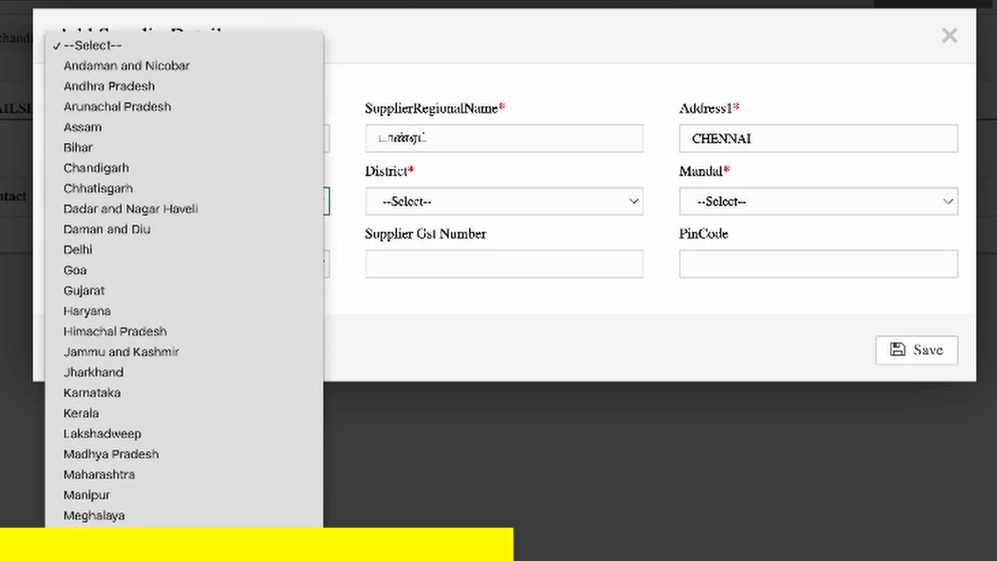
{"action": "left_click", "coordinate": [260, 555]}
{"action": "left_click", "coordinate": [460, 209]}
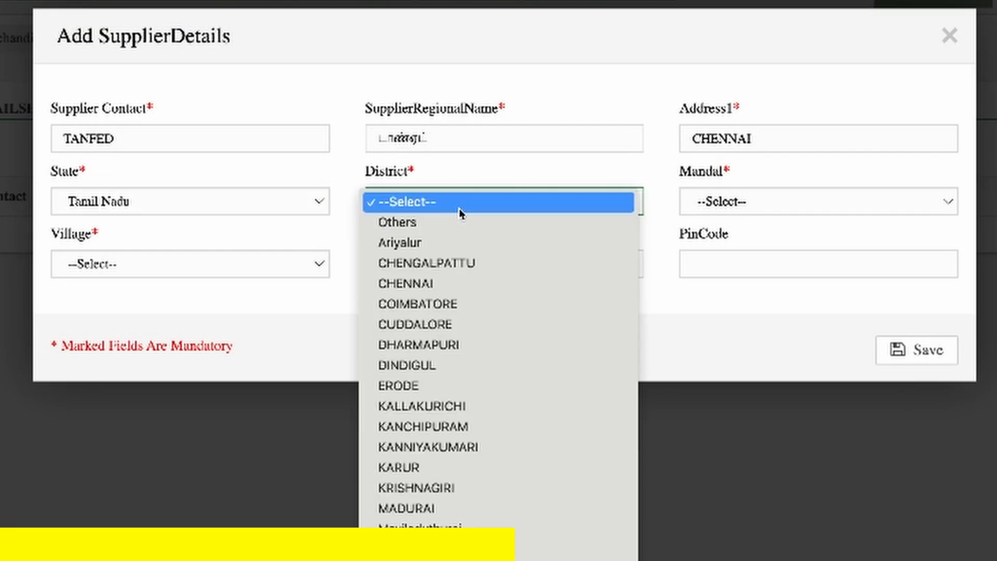
{"action": "left_click", "coordinate": [464, 285]}
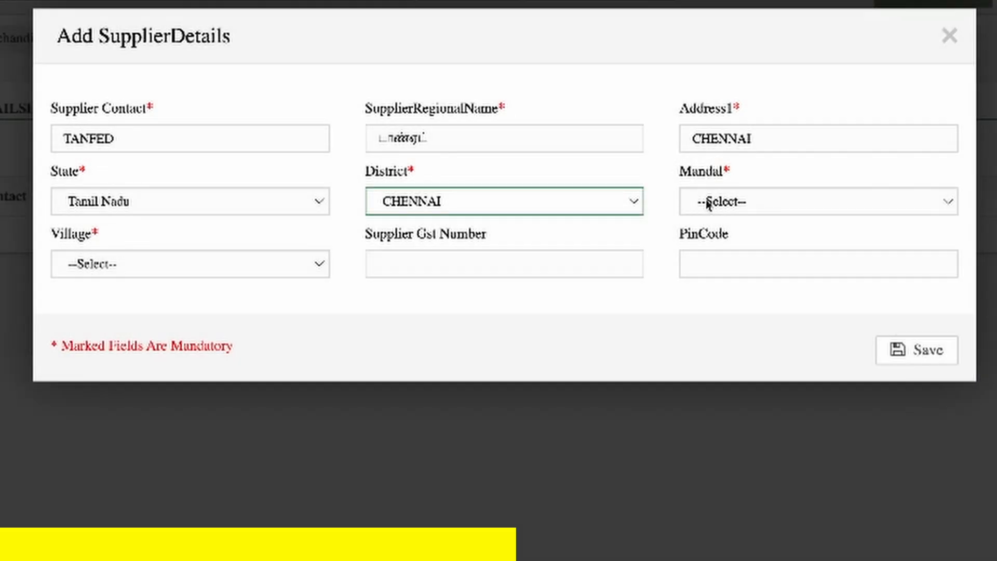
- Set the supplier's mandal to Mylapore and its village to Nandambakkam, and save the supplier
{"action": "left_click", "coordinate": [709, 204]}
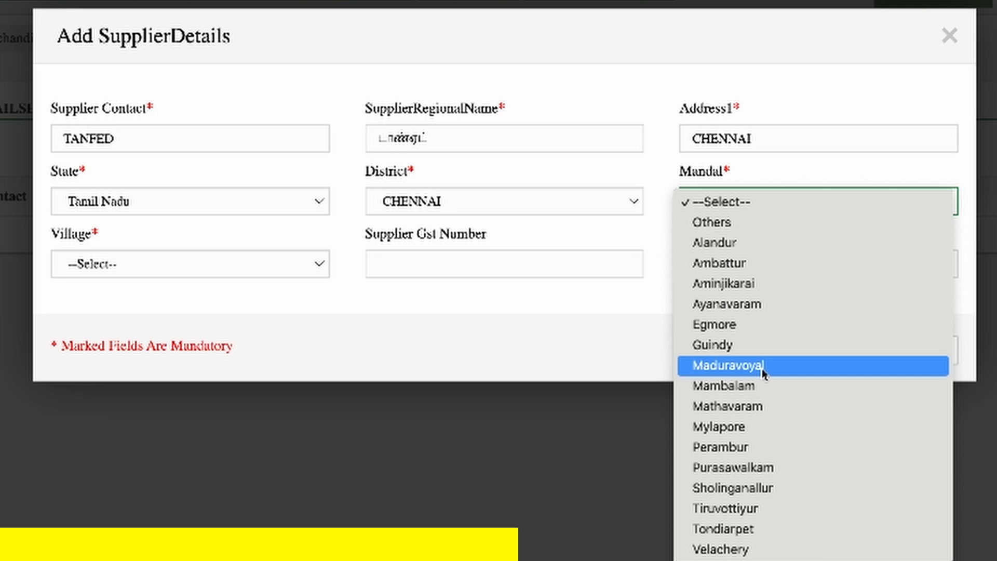
{"action": "left_click", "coordinate": [768, 427]}
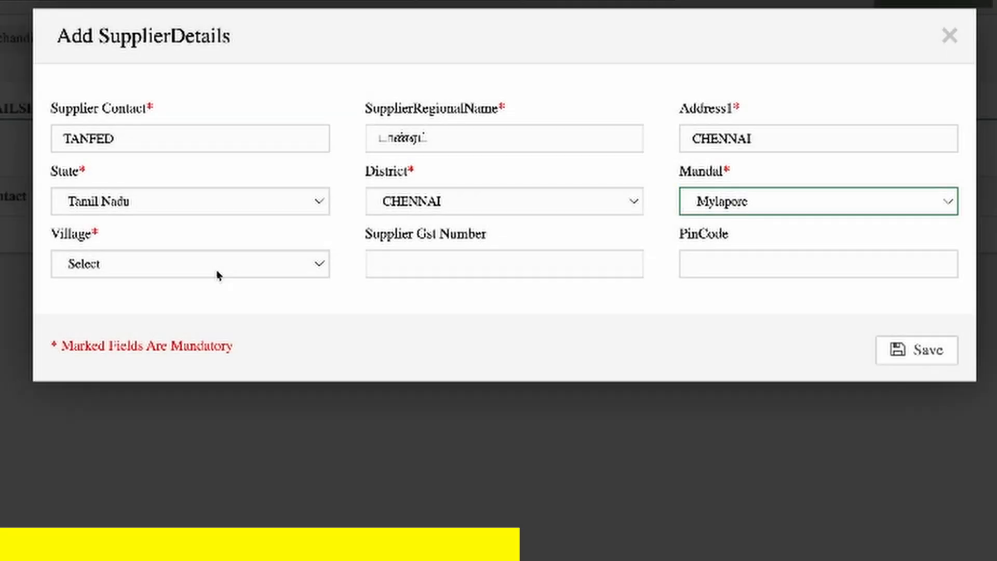
{"action": "left_click", "coordinate": [216, 276]}
{"action": "left_click", "coordinate": [220, 284]}
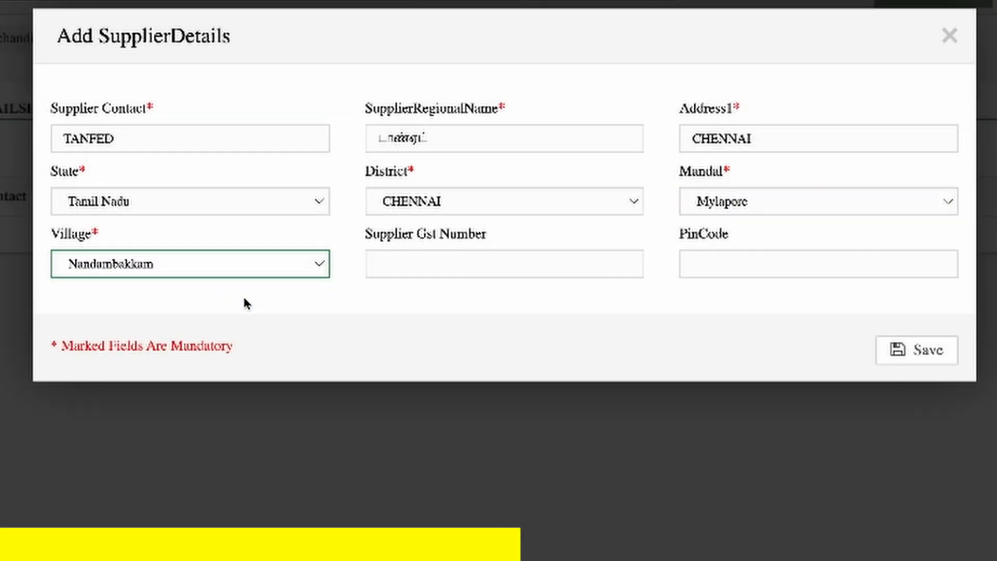
{"action": "left_click", "coordinate": [915, 352]}
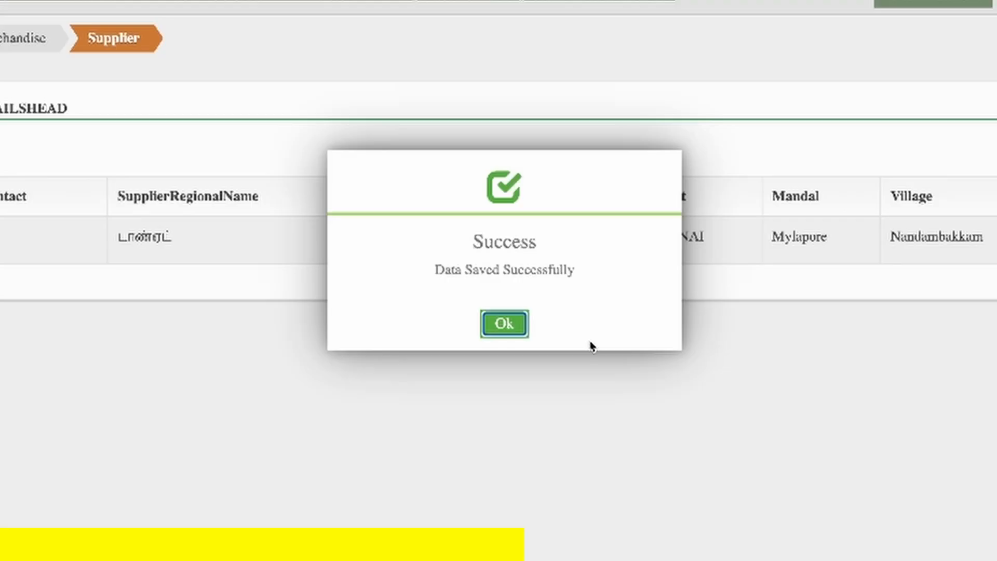
{"action": "left_click", "coordinate": [505, 324]}
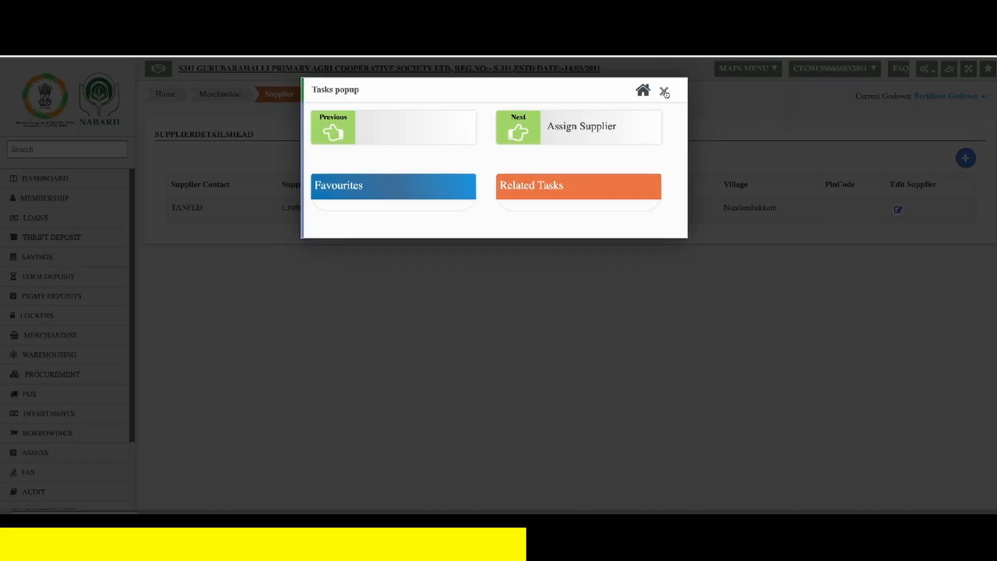
- Open the Merchandise Assign Supplier configuration and start a new supplier assignment for the Fertiliser Godown
{"action": "left_click", "coordinate": [664, 92]}
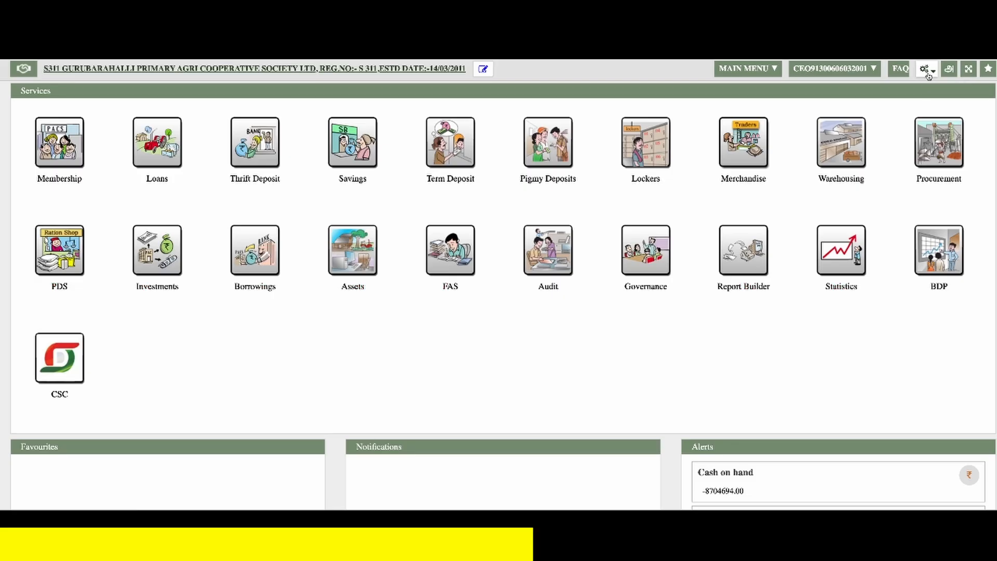
{"action": "left_click", "coordinate": [929, 76]}
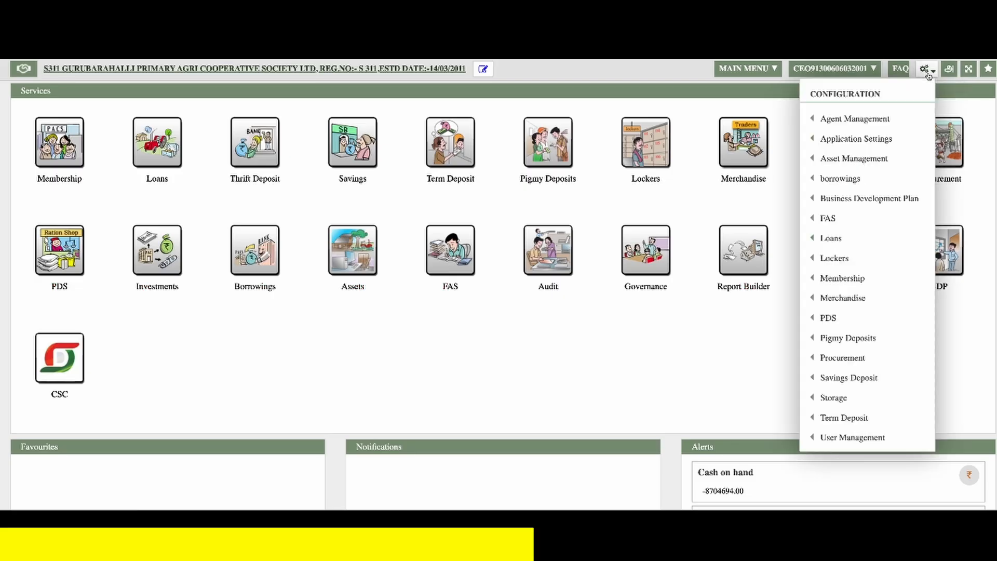
{"action": "mouse_move", "coordinate": [894, 300]}
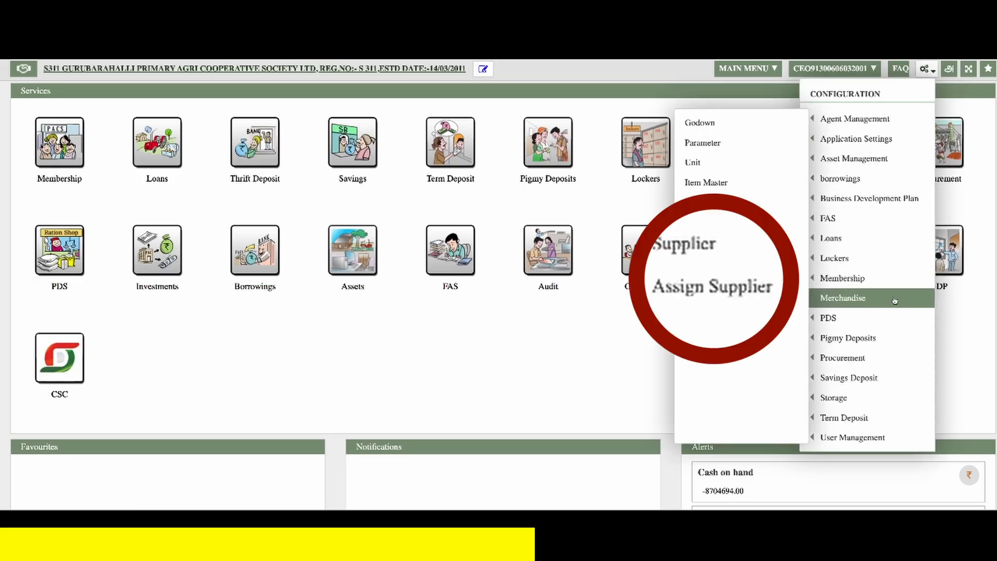
{"action": "left_click", "coordinate": [726, 289]}
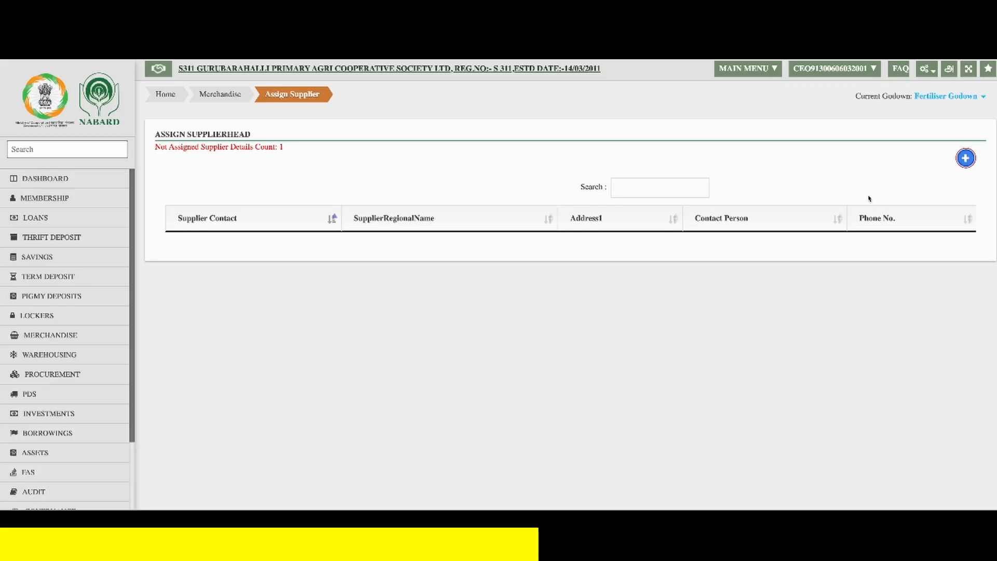
{"action": "left_click", "coordinate": [964, 162]}
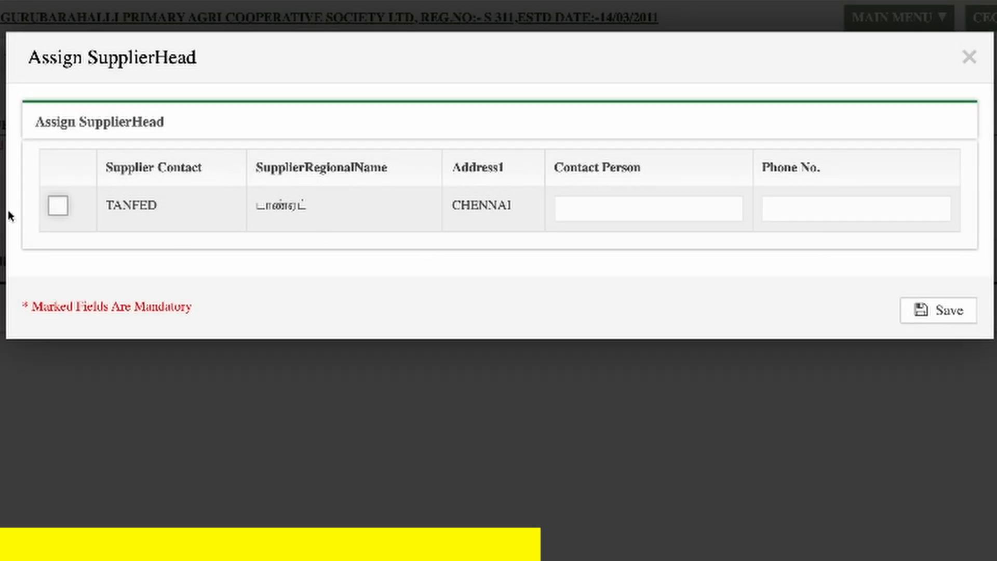
- Select the supplier TANFED, enter the contact person's name and phone number, and save the assignment
{"action": "left_click", "coordinate": [57, 205]}
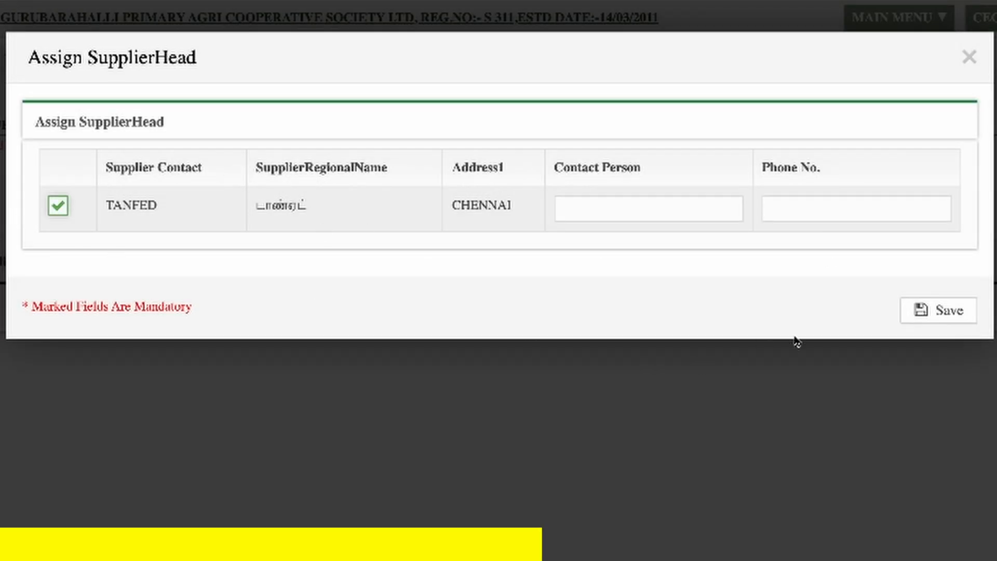
{"action": "left_click", "coordinate": [664, 213]}
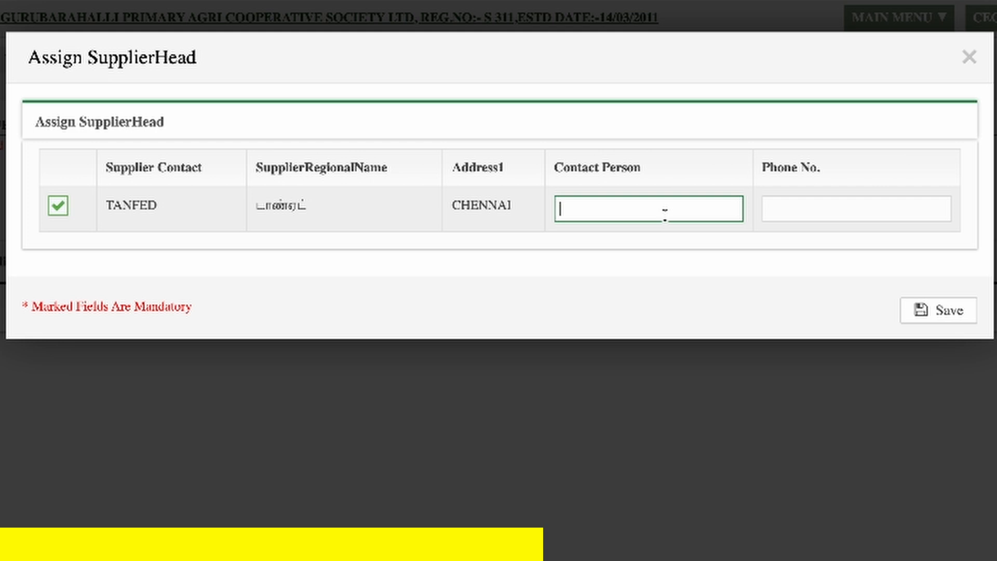
{"action": "type", "text": "MR MURUGAN"}
{"action": "key", "text": "Tab"}
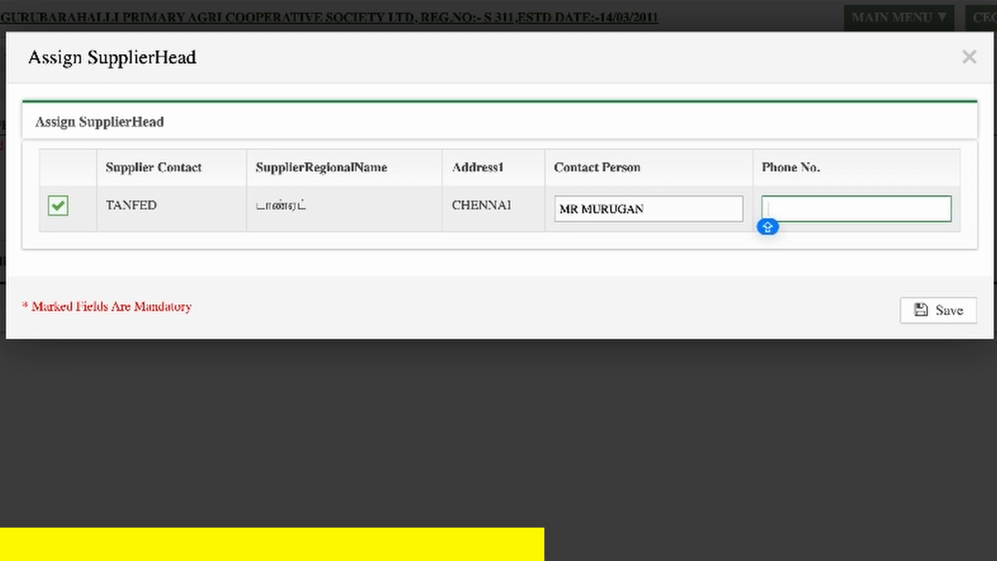
{"action": "type", "text": "9123456789"}
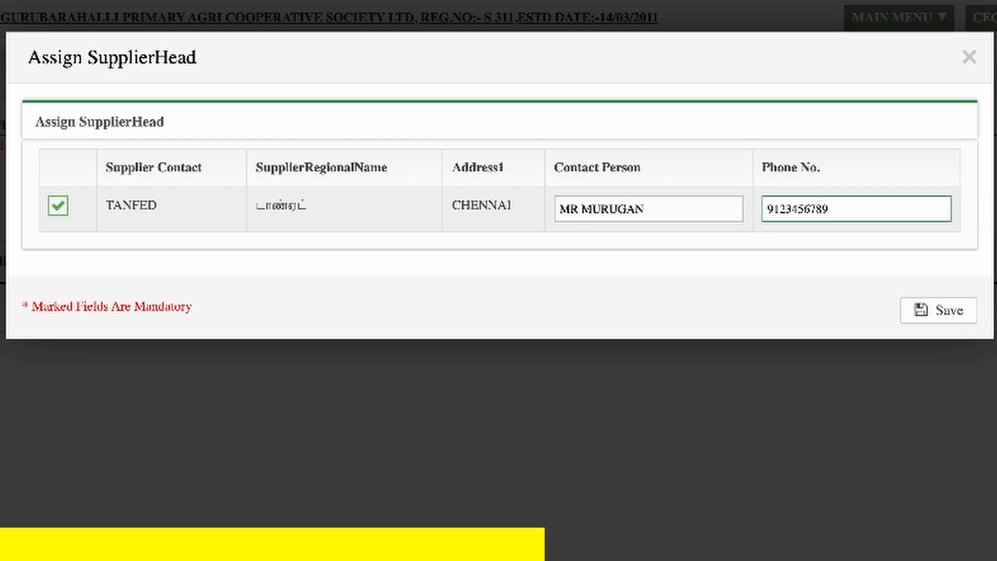
{"action": "left_click", "coordinate": [964, 320]}
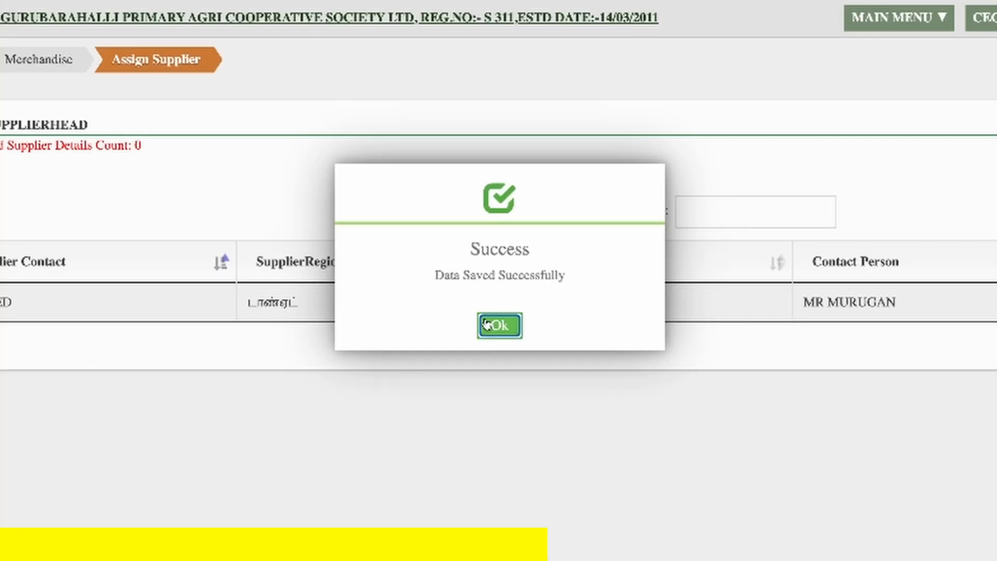
{"action": "left_click", "coordinate": [488, 325]}
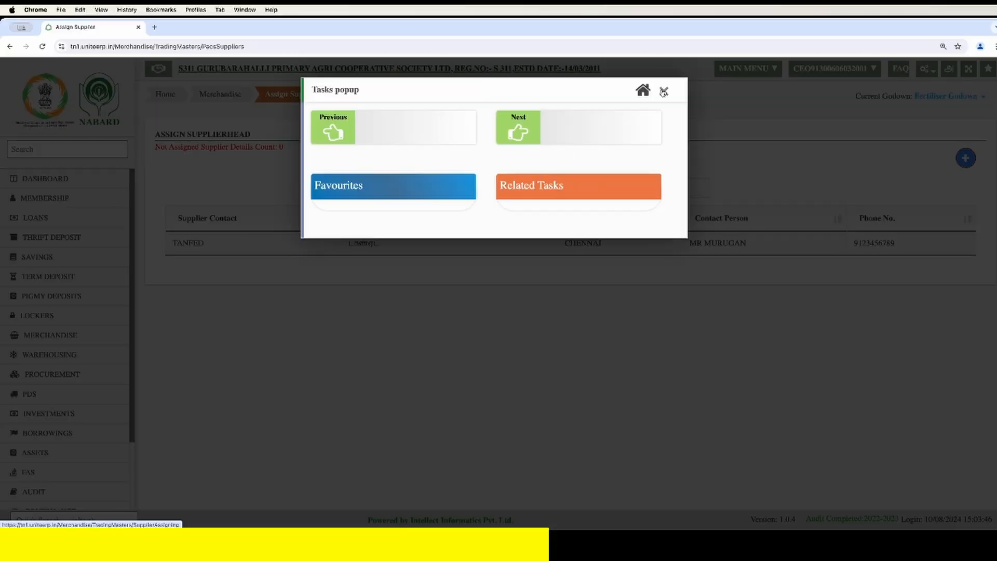
{"action": "left_click", "coordinate": [761, 54]}
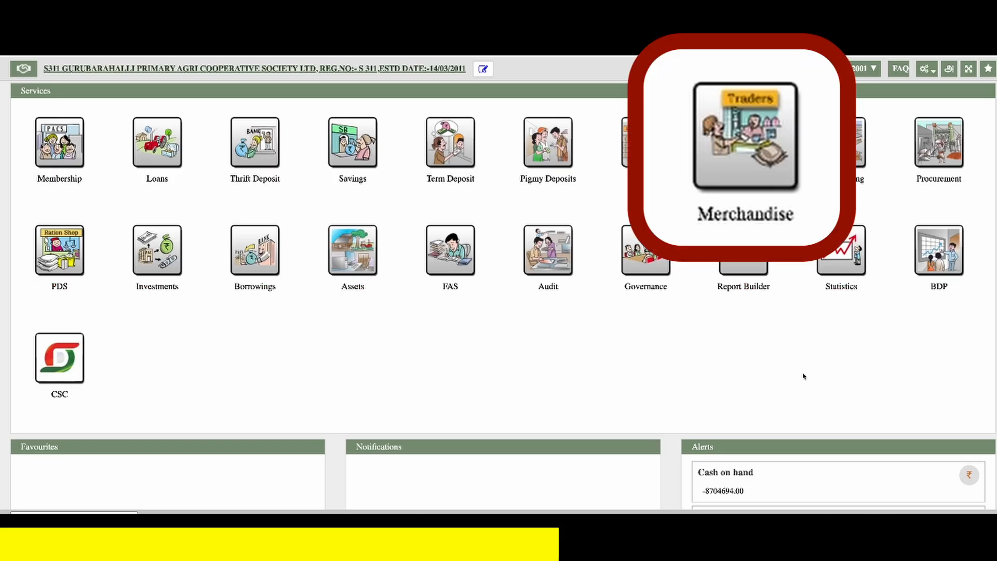
- Open the Merchandise Purchase task and choose TANFED as the supplier of the purchase order
{"action": "left_click", "coordinate": [743, 164]}
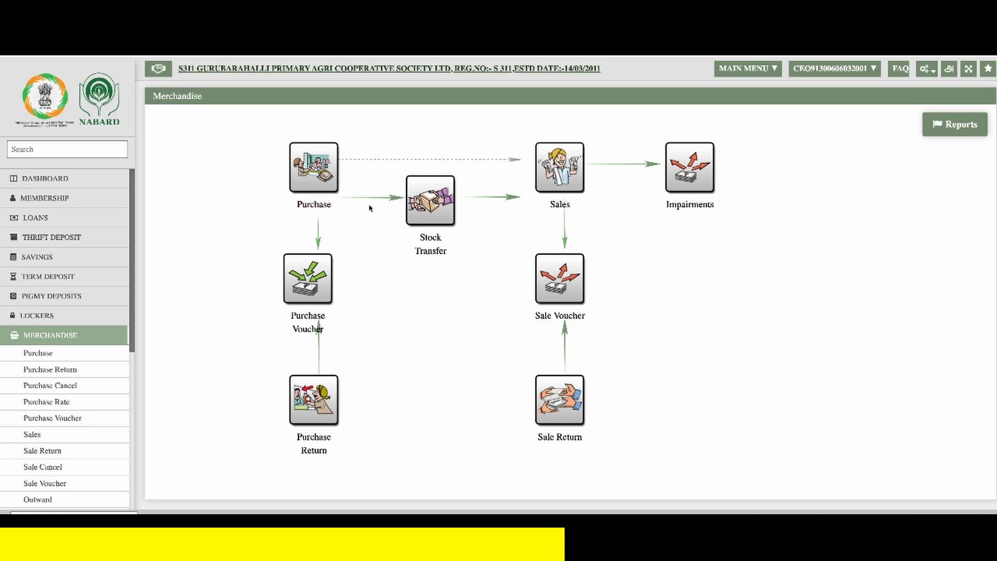
{"action": "left_click", "coordinate": [313, 183]}
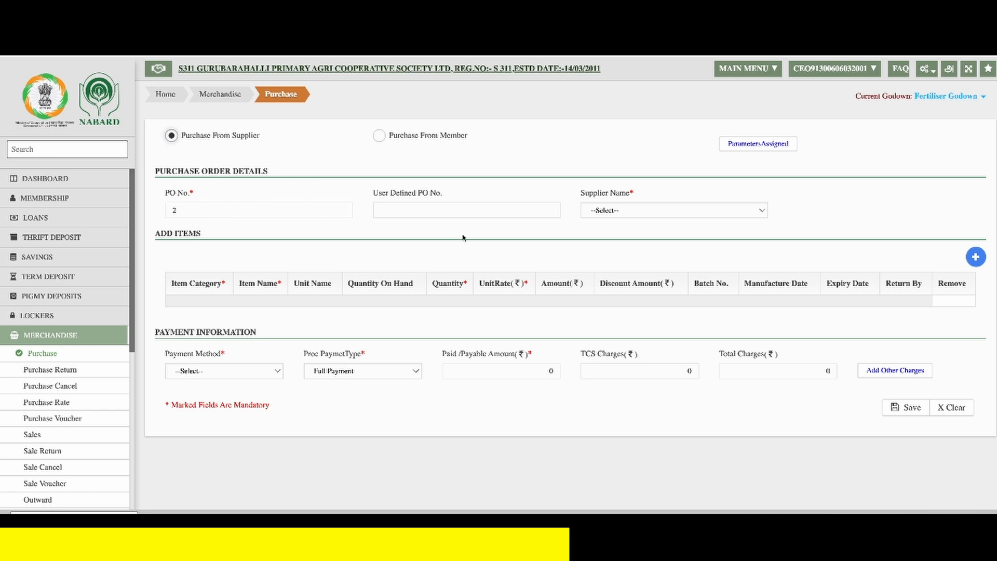
{"action": "left_click", "coordinate": [603, 218]}
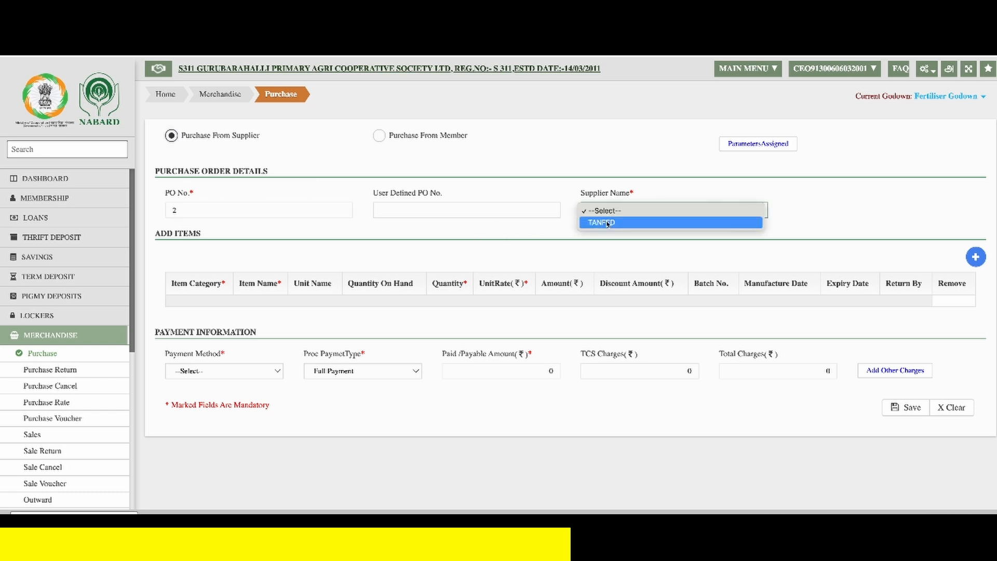
{"action": "left_click", "coordinate": [607, 222]}
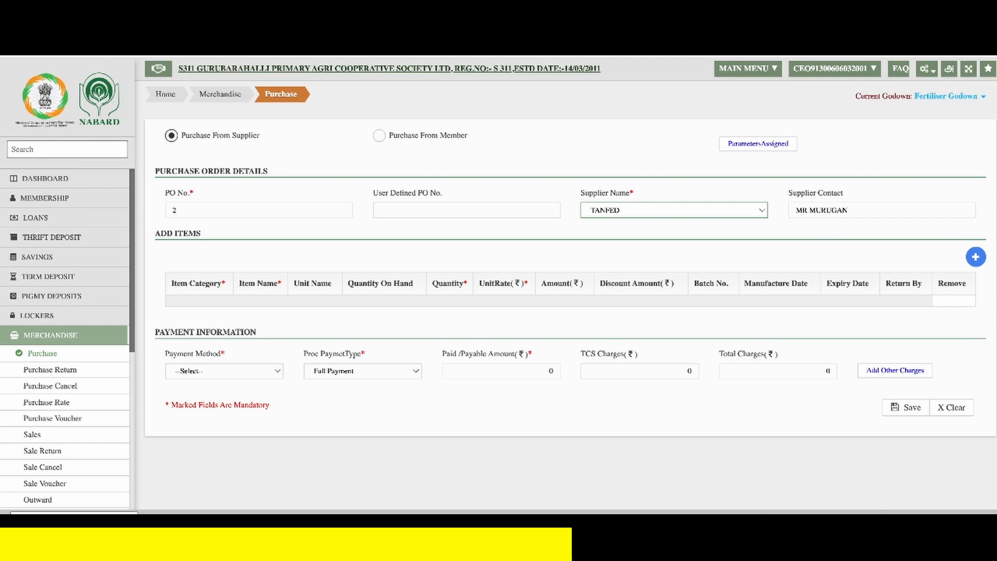
- Add an item row to the purchase with category Fertilizers and item UREA-NEEM COATED-IFFCO
{"action": "left_click", "coordinate": [978, 259]}
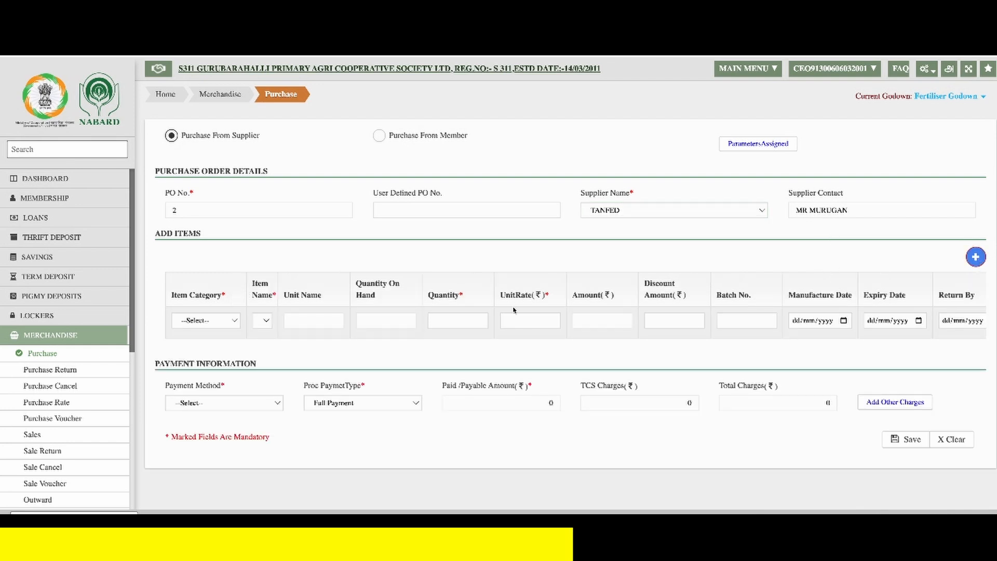
{"action": "left_click", "coordinate": [194, 322]}
{"action": "left_click", "coordinate": [207, 330]}
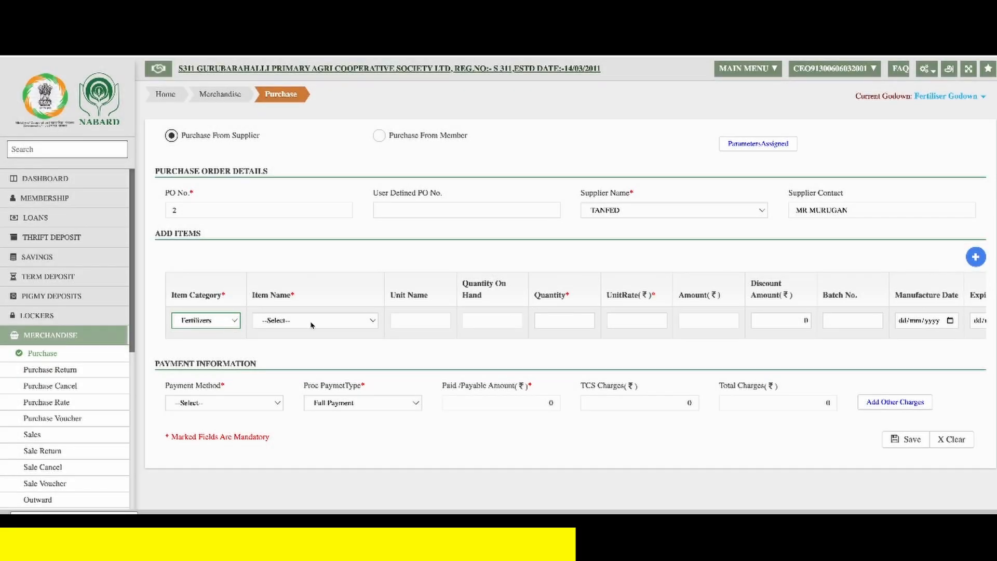
{"action": "left_click", "coordinate": [313, 324]}
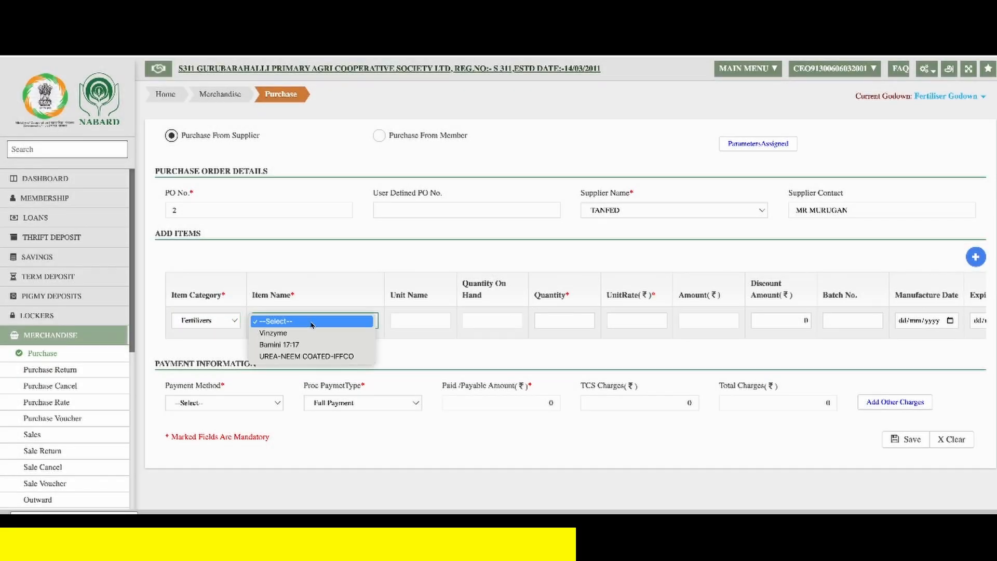
{"action": "left_click", "coordinate": [323, 357]}
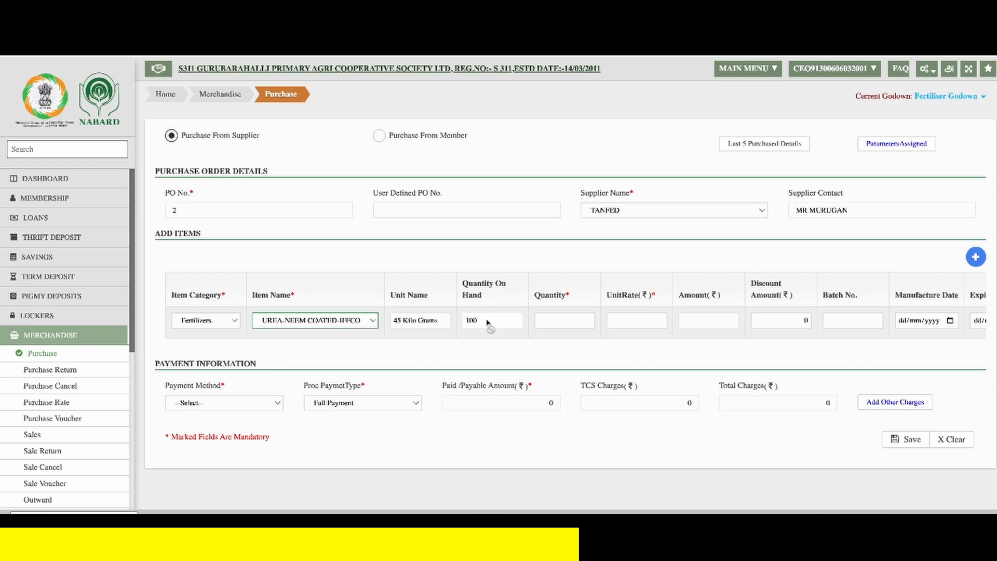
- Enter a quantity of 230 and a unit rate of 245.84 for the urea item, leaving batch and dates blank
{"action": "left_click", "coordinate": [563, 320]}
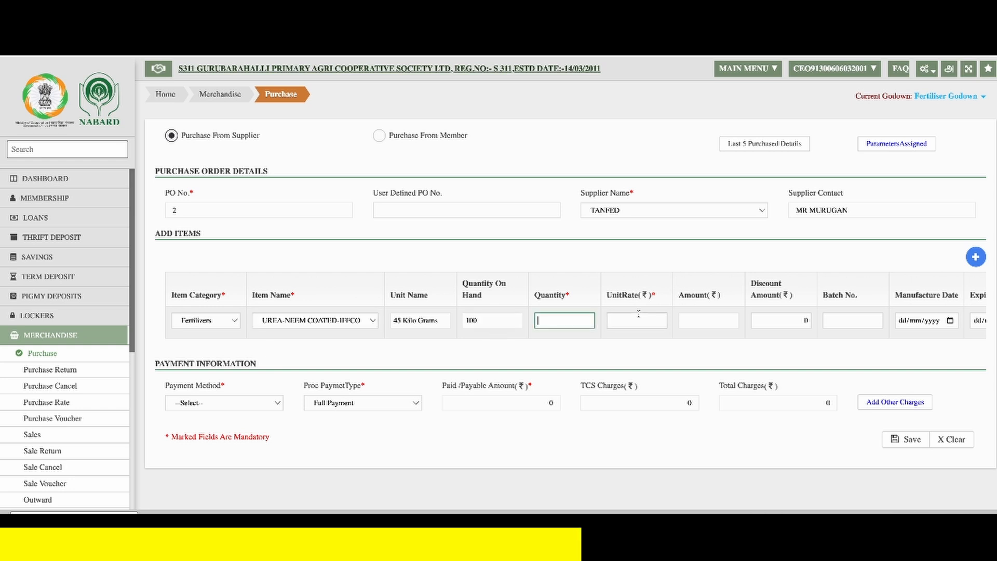
{"action": "type", "text": "230"}
{"action": "key", "text": "Tab"}
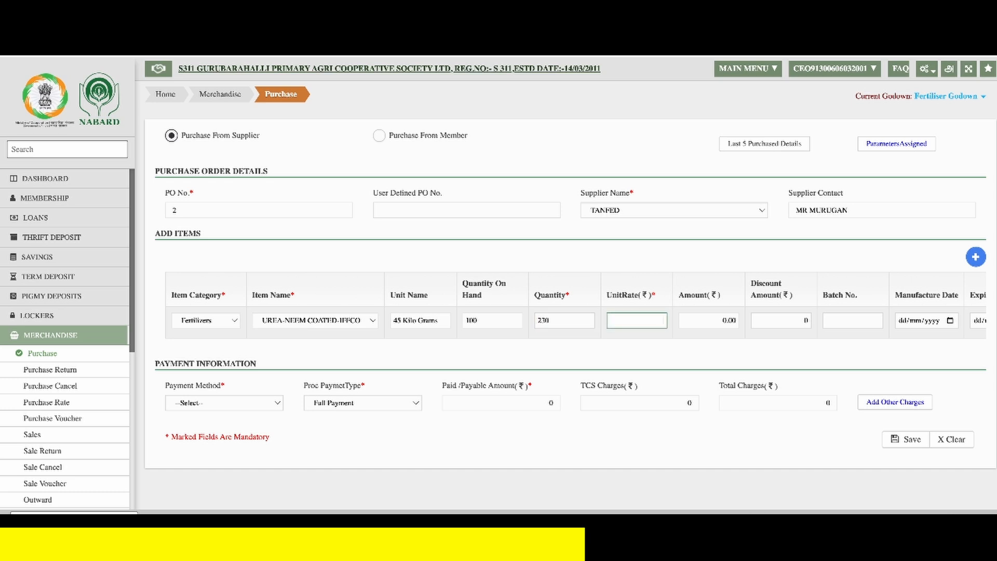
{"action": "type", "text": "245.84"}
{"action": "key", "text": "Tab"}
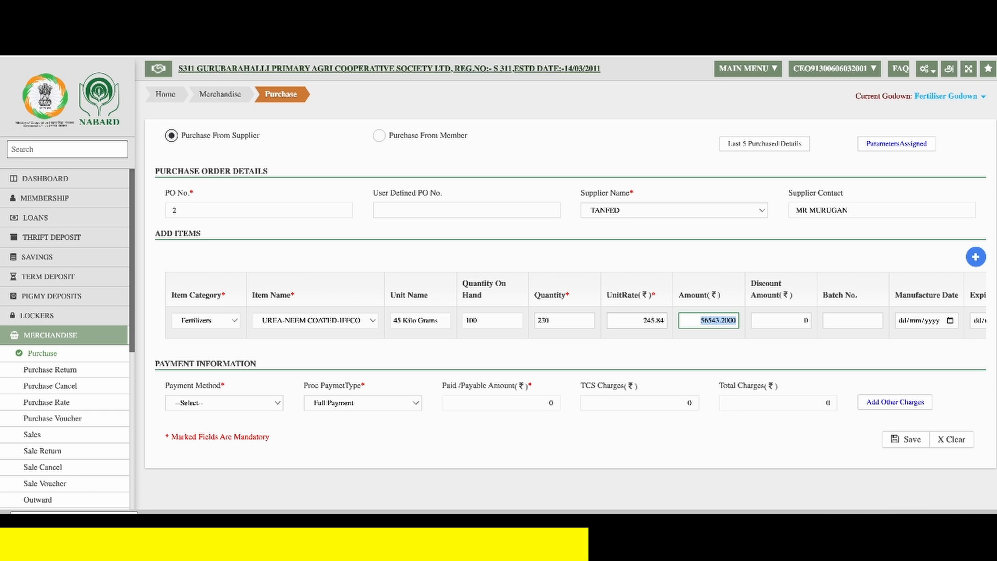
{"action": "key", "text": "Tab"}
{"action": "key", "text": "Tab"}
{"action": "key", "text": "Tab"}
{"action": "key", "text": "Tab"}
{"action": "key", "text": "Tab"}
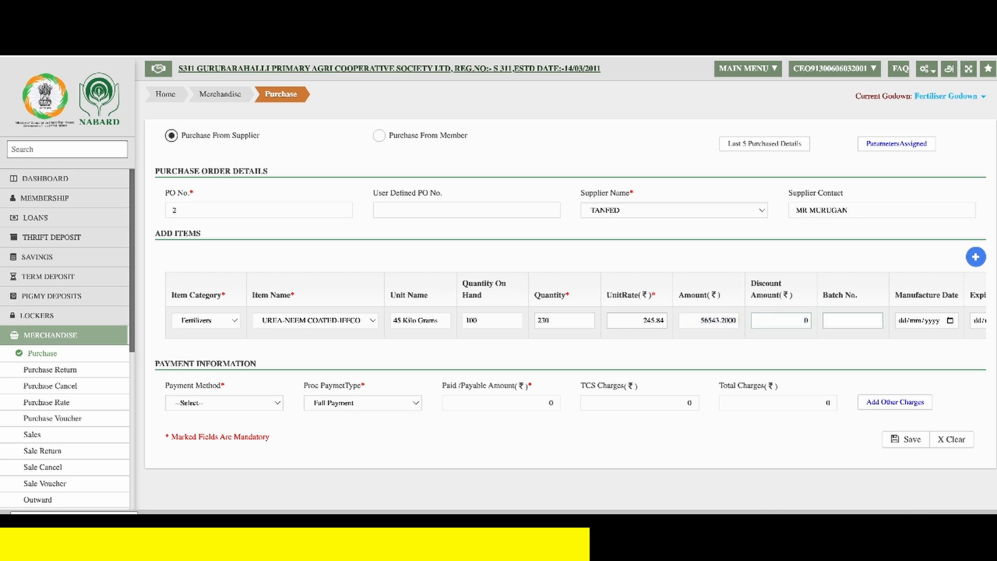
{"action": "key", "text": "Tab"}
{"action": "key", "text": "Tab"}
{"action": "key", "text": "Tab"}
{"action": "key", "text": "Tab"}
{"action": "key", "text": "Tab"}
{"action": "key", "text": "Tab"}
{"action": "key", "text": "Tab"}
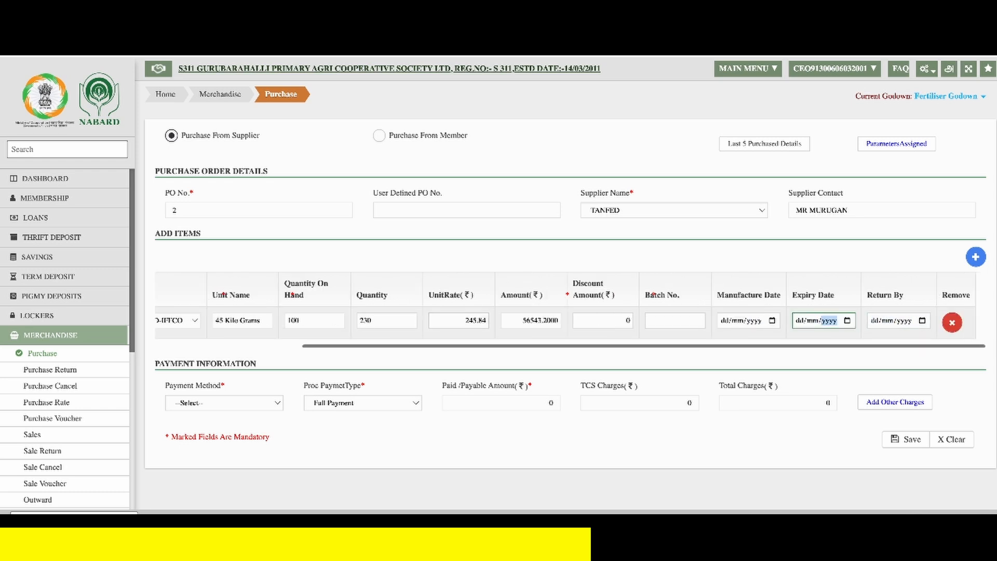
{"action": "key", "text": "Tab"}
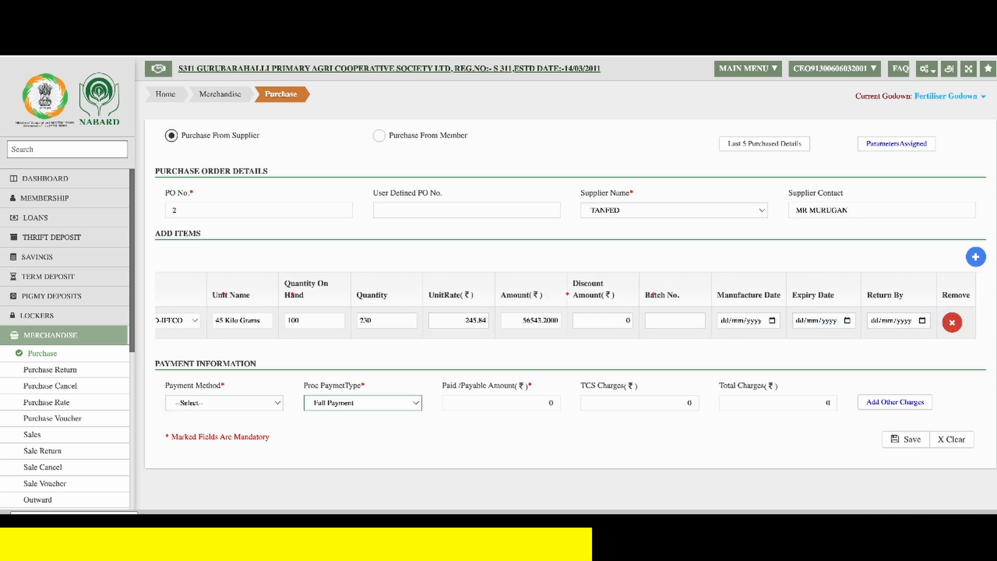
- Set the purchase's payment method to Credit, then save and confirm the purchase
{"action": "left_click", "coordinate": [227, 405]}
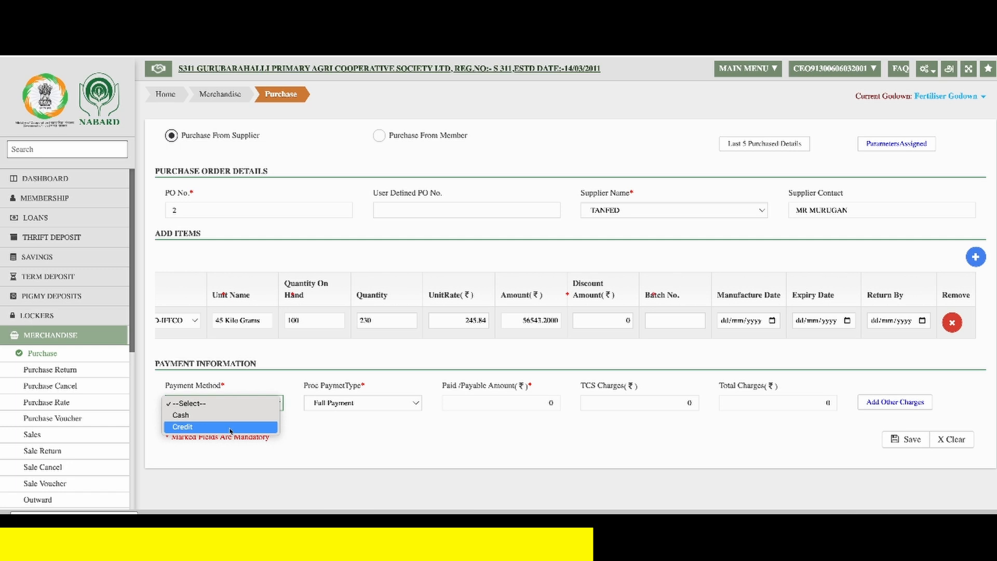
{"action": "left_click", "coordinate": [230, 427]}
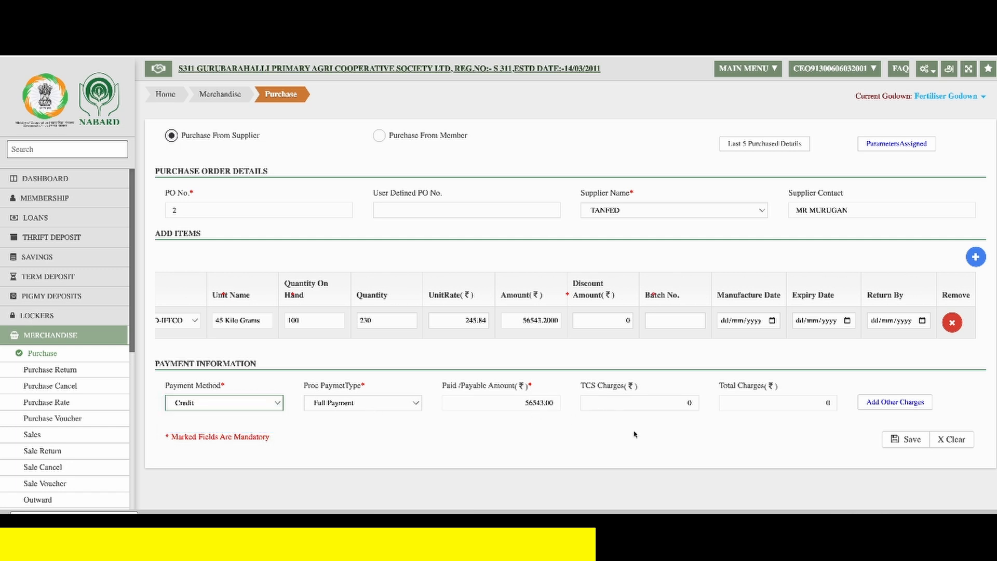
{"action": "left_click", "coordinate": [912, 440]}
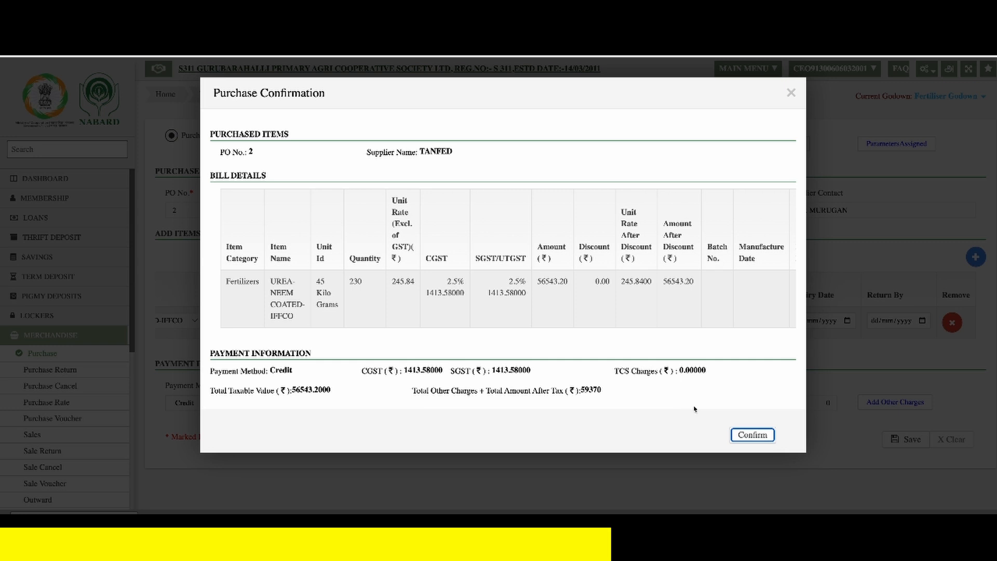
{"action": "left_click", "coordinate": [753, 436]}
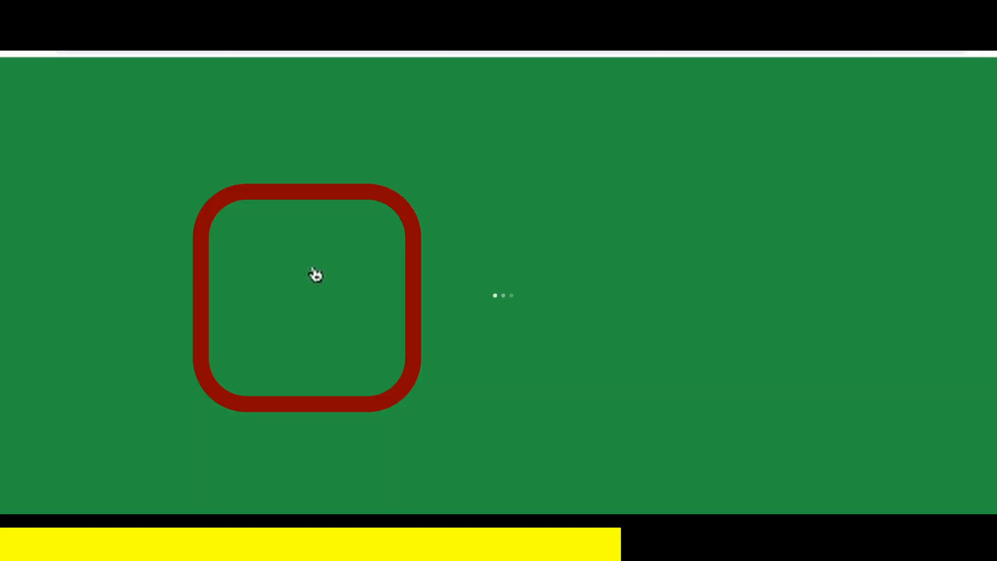
- Open the Purchase Voucher task and list purchases for Fertiliser Godown with payment method Credit, transferred to SundryHead
{"action": "left_click", "coordinate": [312, 285]}
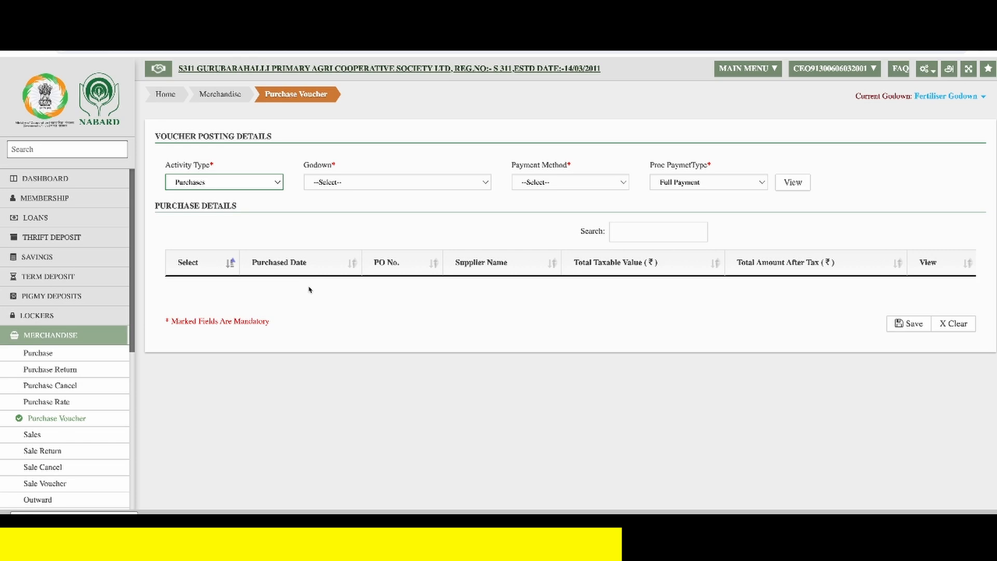
{"action": "left_click", "coordinate": [351, 183]}
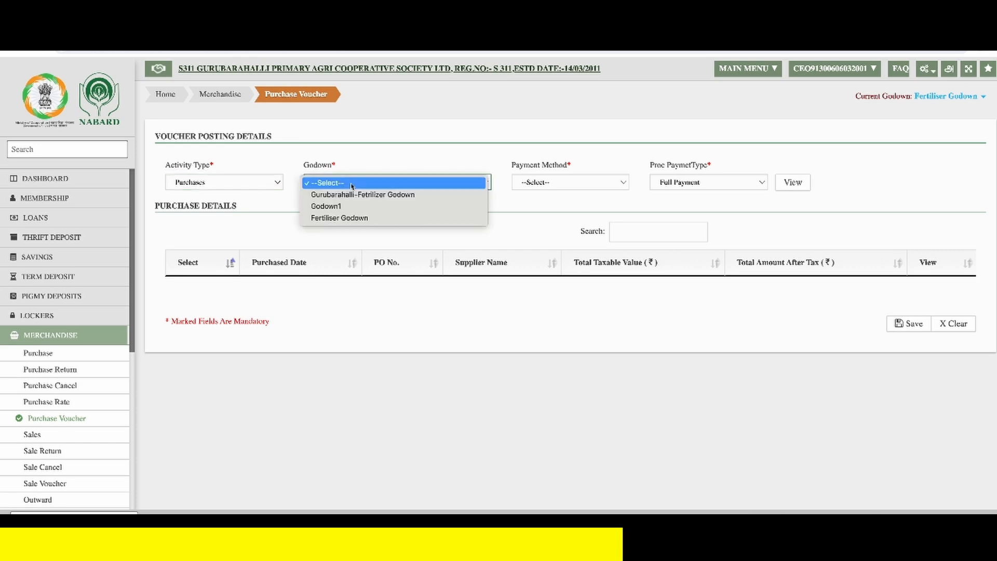
{"action": "left_click", "coordinate": [366, 224]}
{"action": "left_click", "coordinate": [571, 187]}
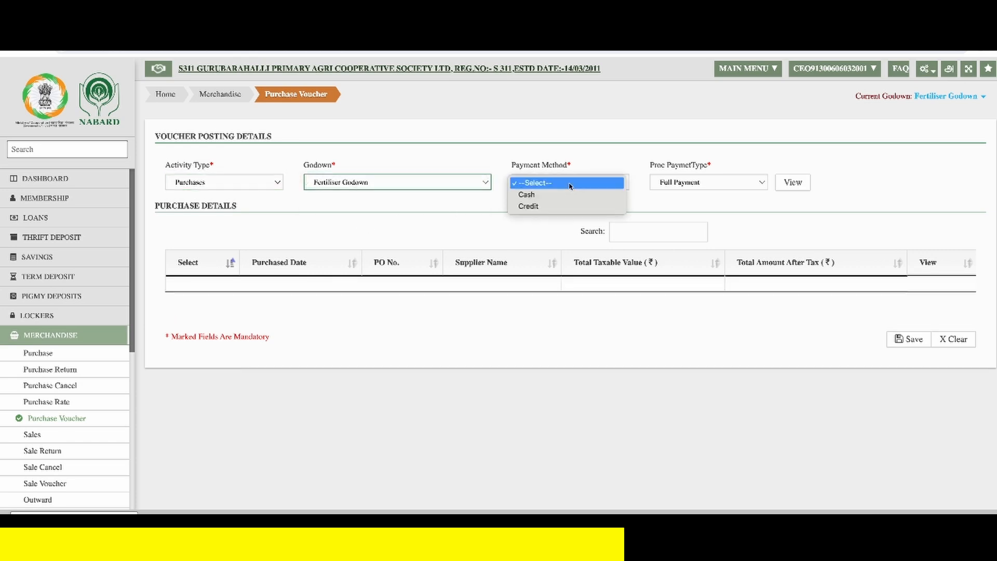
{"action": "left_click", "coordinate": [568, 207]}
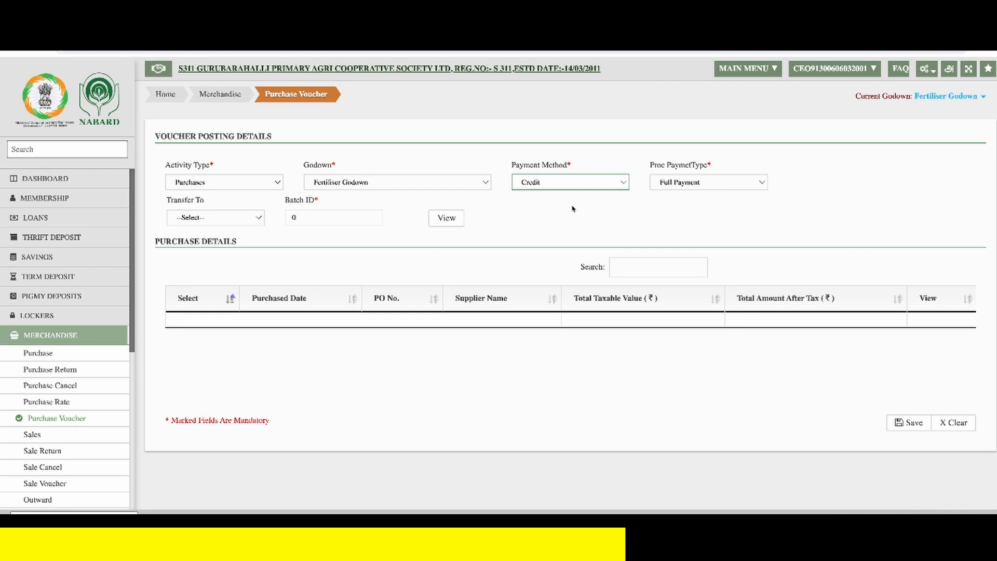
{"action": "left_click", "coordinate": [222, 219]}
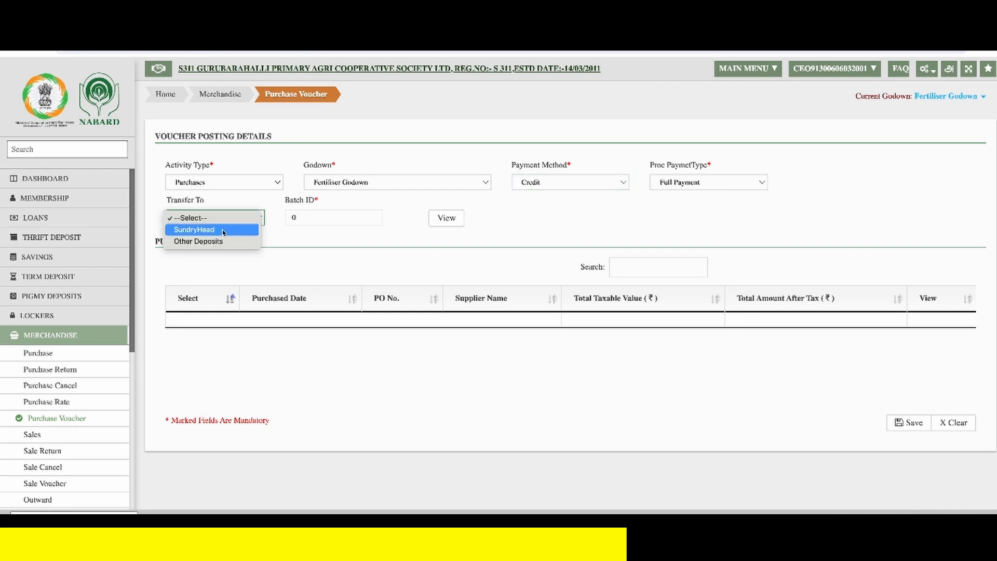
{"action": "left_click", "coordinate": [223, 230]}
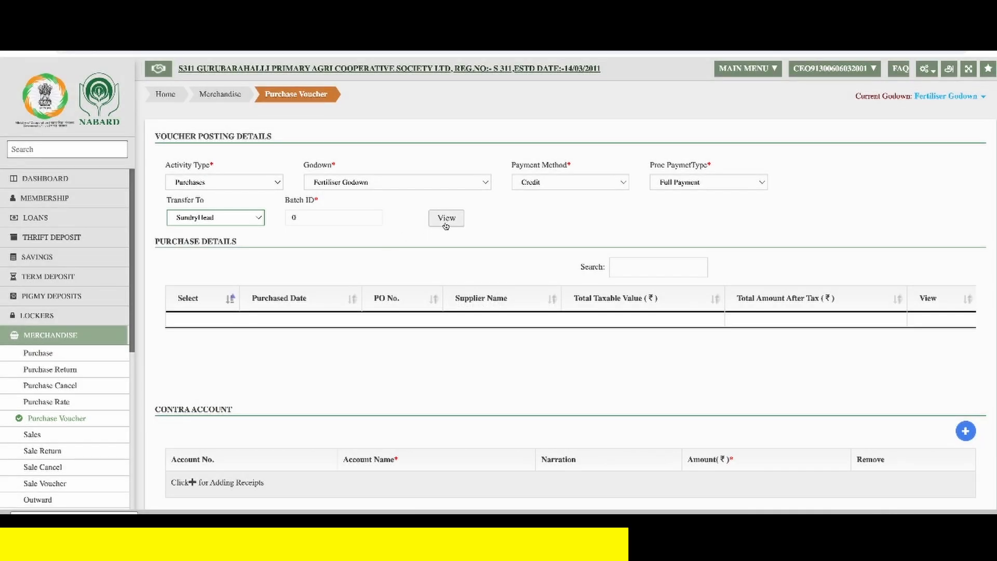
{"action": "left_click", "coordinate": [446, 224]}
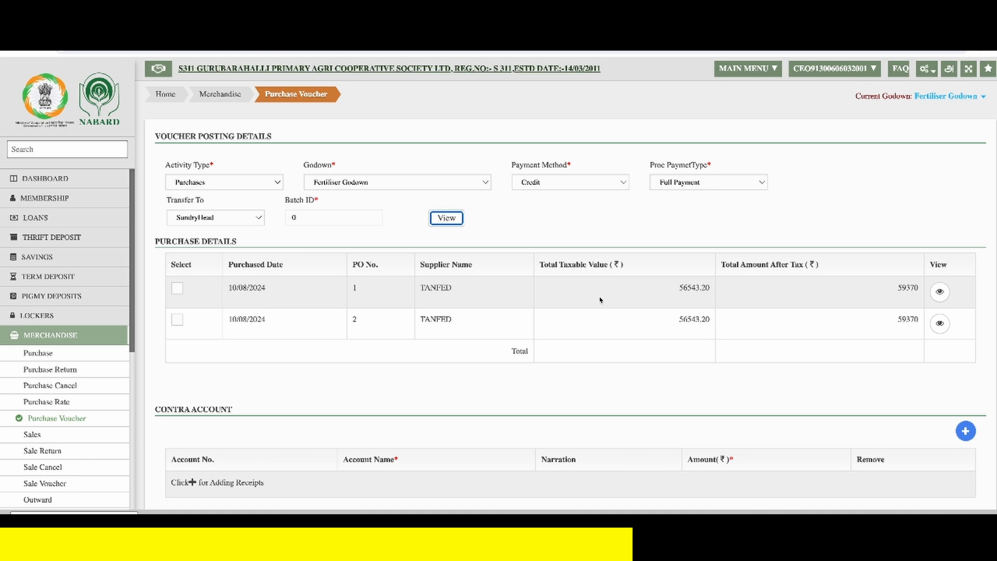
- Select the second TANFED purchase for the voucher and review its item details
{"action": "left_click", "coordinate": [177, 320]}
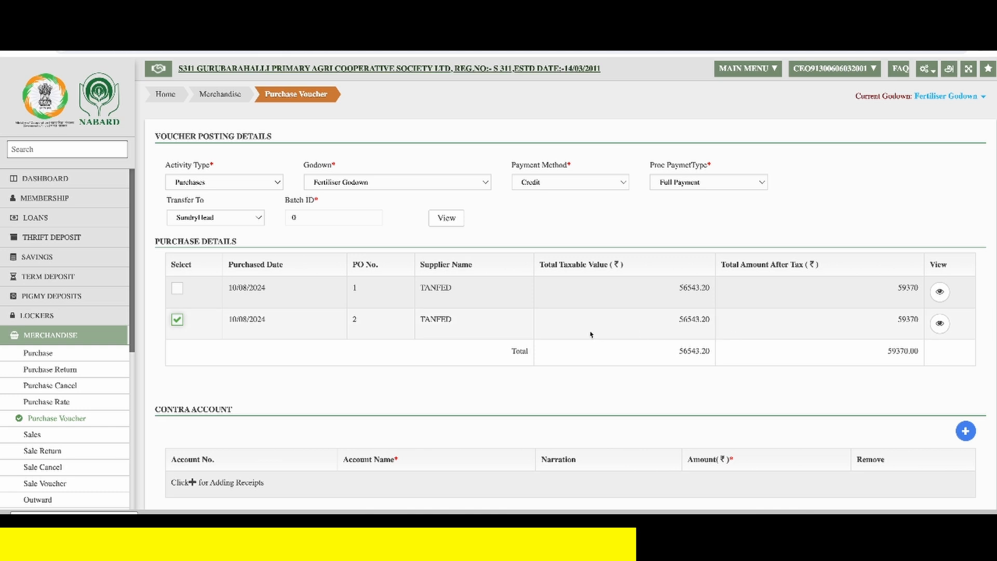
{"action": "left_click", "coordinate": [940, 324]}
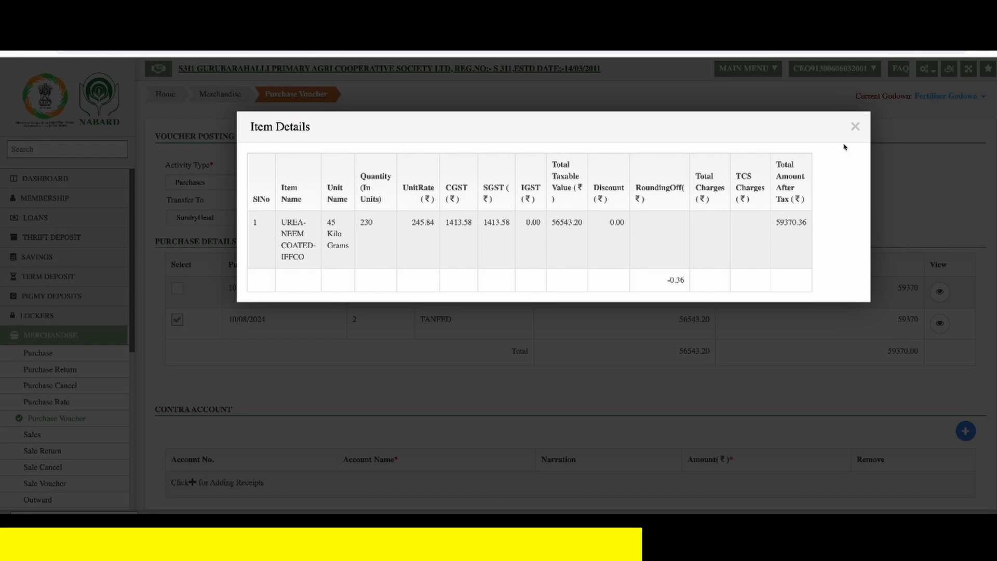
{"action": "left_click", "coordinate": [855, 127]}
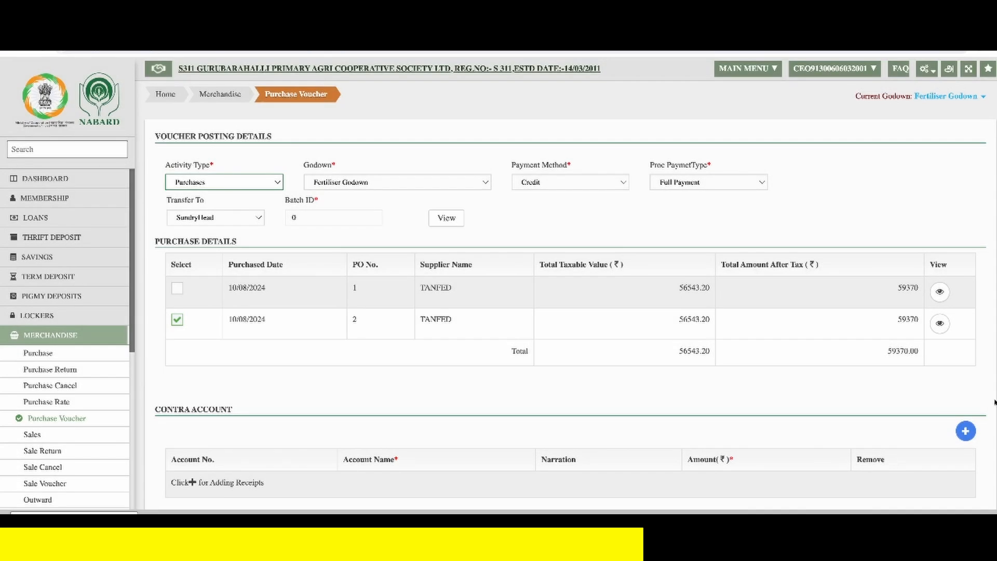
- Add a contra account row to the voucher using TANFED's Sundry Creditors (Annexure-IV) account
{"action": "scroll", "coordinate": [841, 418], "scroll_direction": "down", "scroll_amount": 2}
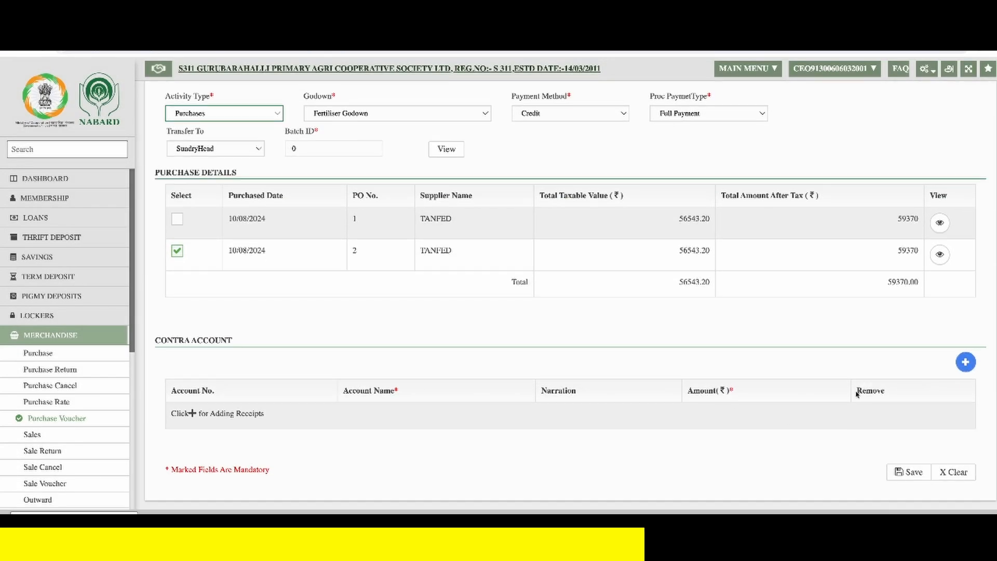
{"action": "left_click", "coordinate": [965, 363]}
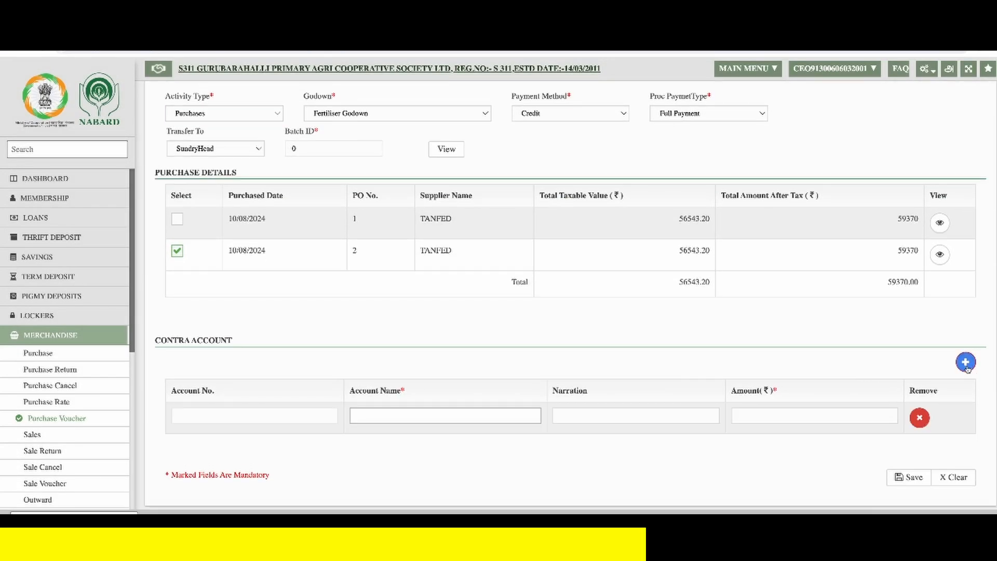
{"action": "left_click", "coordinate": [416, 419]}
{"action": "type", "text": "tanf"}
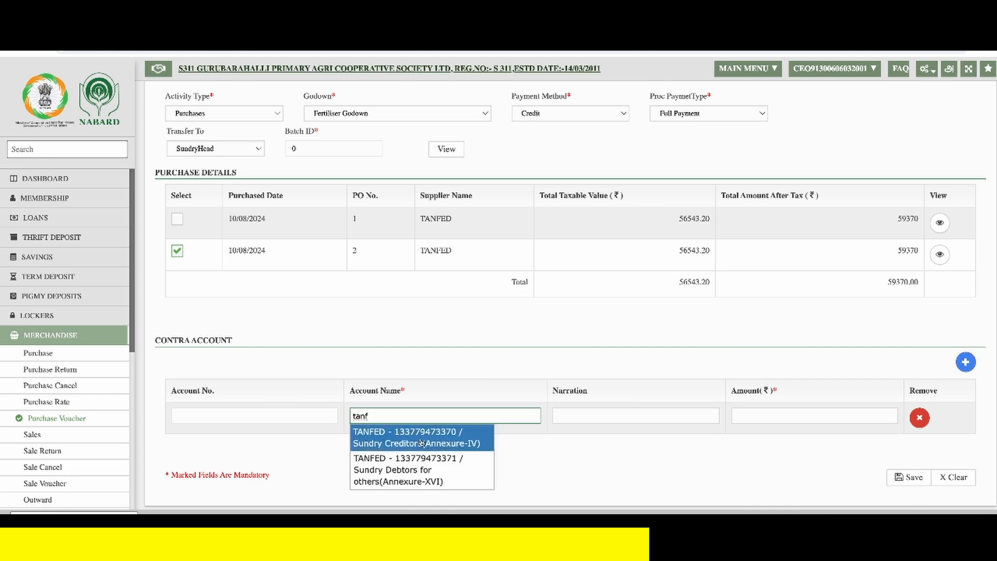
{"action": "left_click", "coordinate": [422, 443]}
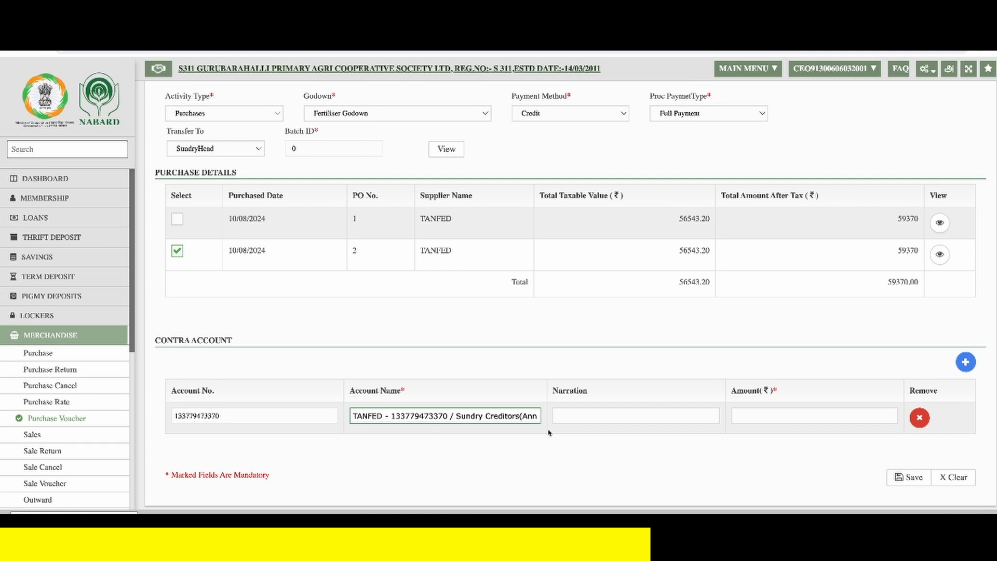
- Enter the invoice number as the contra row's narration and an amount of 59370, then save the voucher and dismiss the popups
{"action": "left_click", "coordinate": [651, 417]}
{"action": "type", "text": "in"}
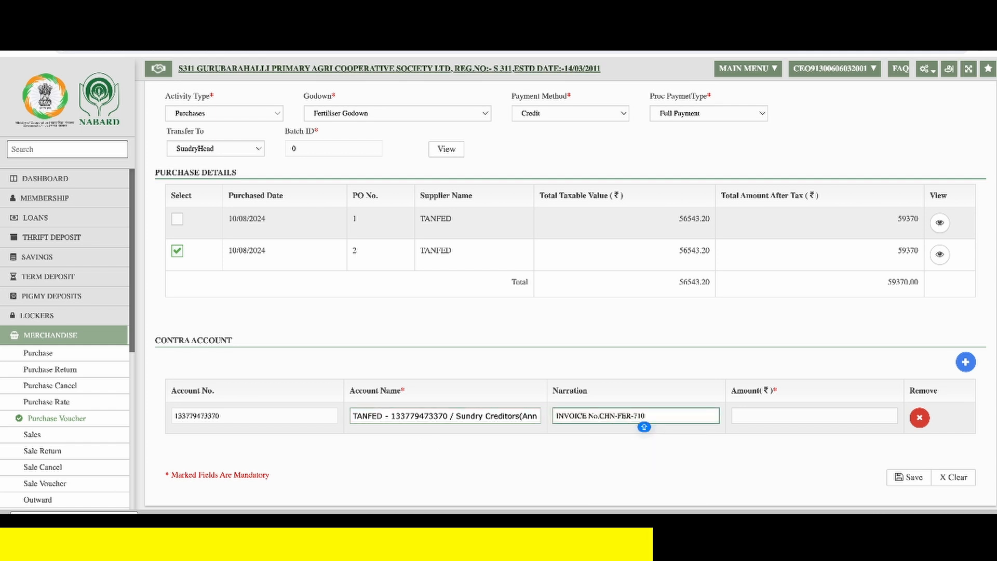
{"action": "key", "text": "Tab"}
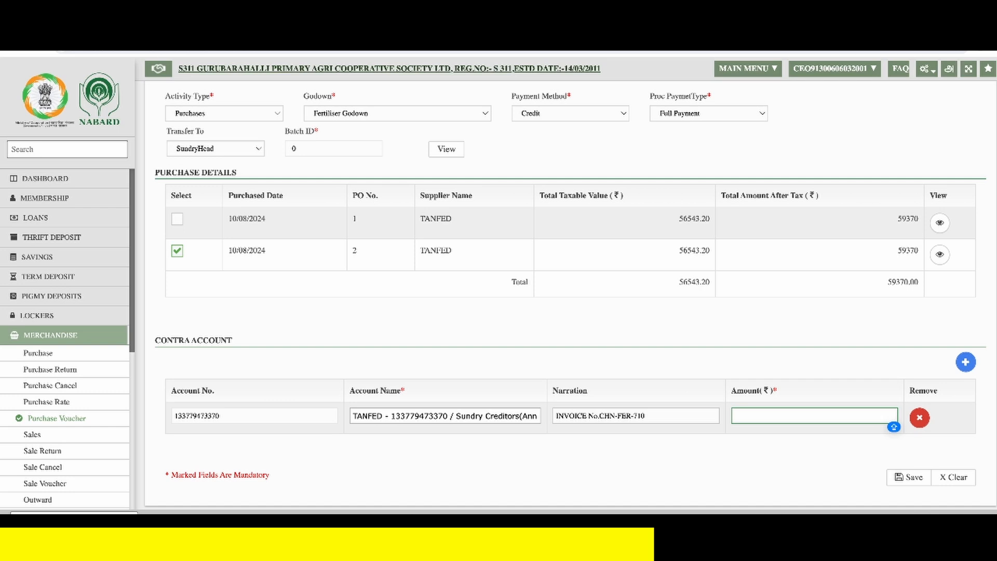
{"action": "type", "text": "59370"}
{"action": "left_click", "coordinate": [909, 476]}
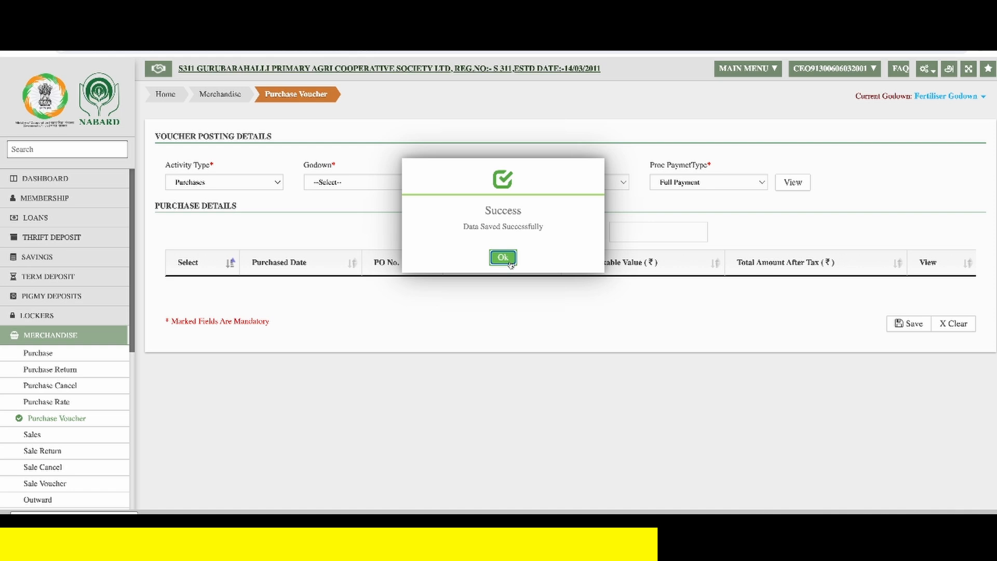
{"action": "left_click", "coordinate": [509, 263]}
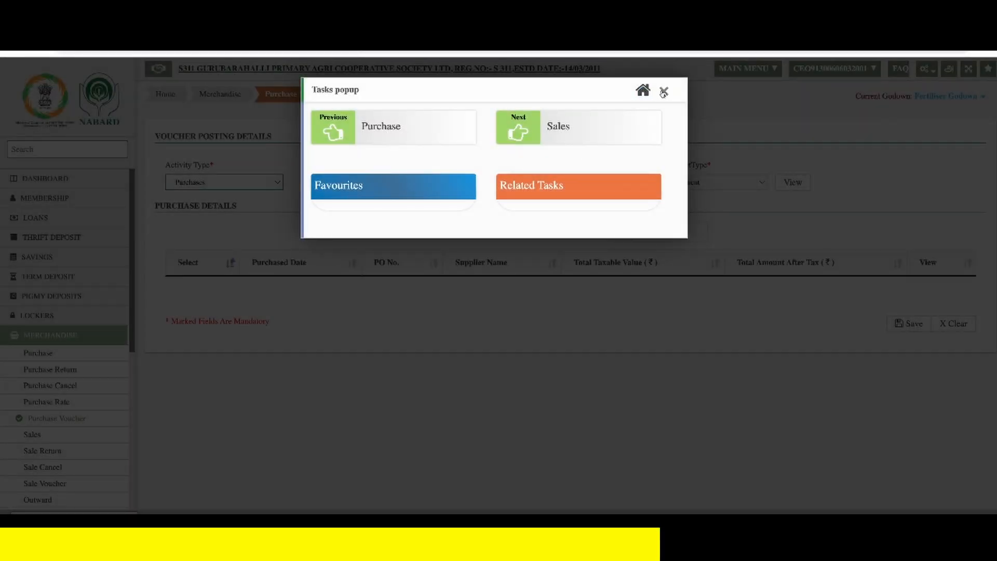
{"action": "left_click", "coordinate": [662, 92]}
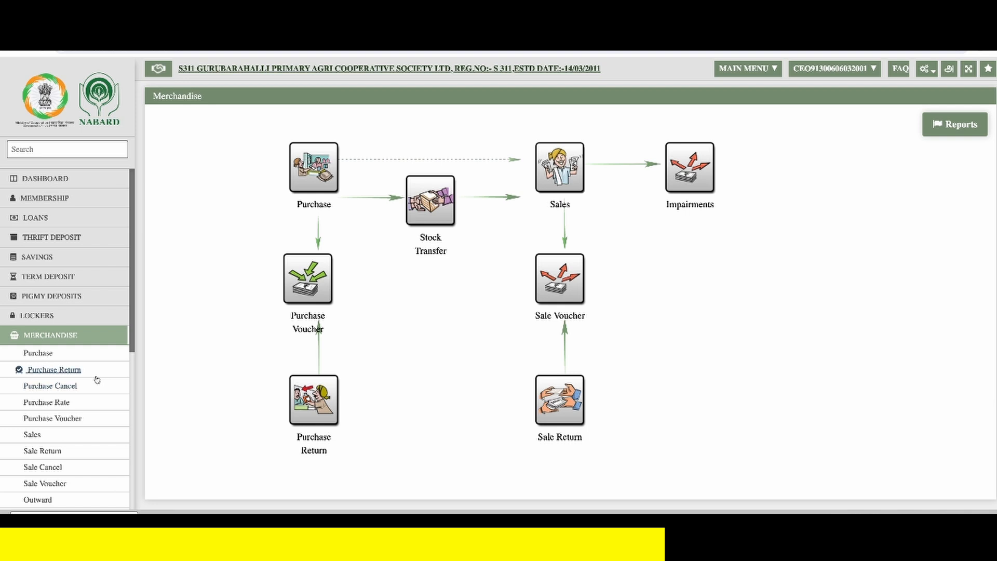
- In the FAS module's Pass Voucher task, list the vouchers from 10/08/2024 and select the purchase voucher for passing
{"action": "scroll", "coordinate": [96, 379], "scroll_direction": "down", "scroll_amount": 5}
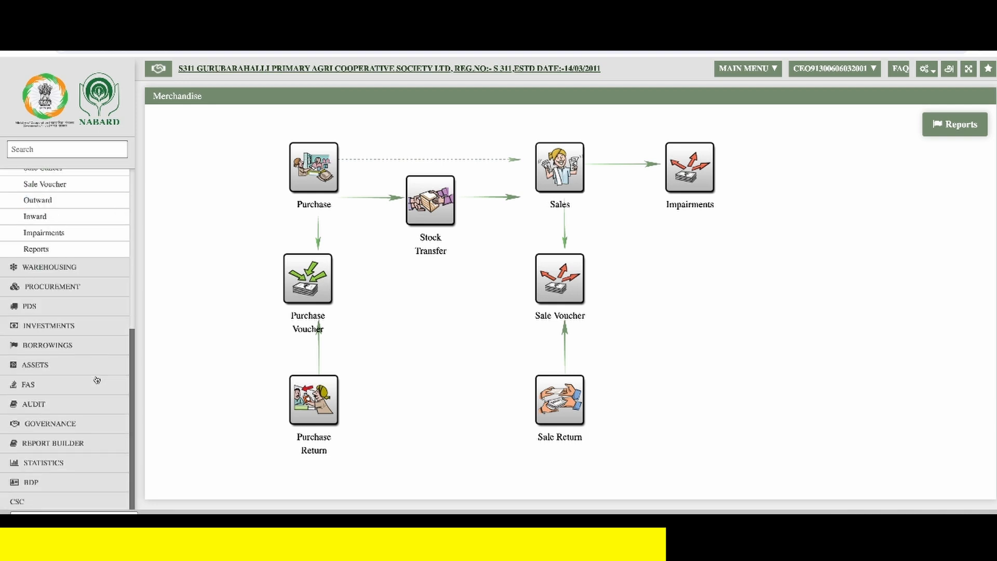
{"action": "left_click", "coordinate": [87, 386]}
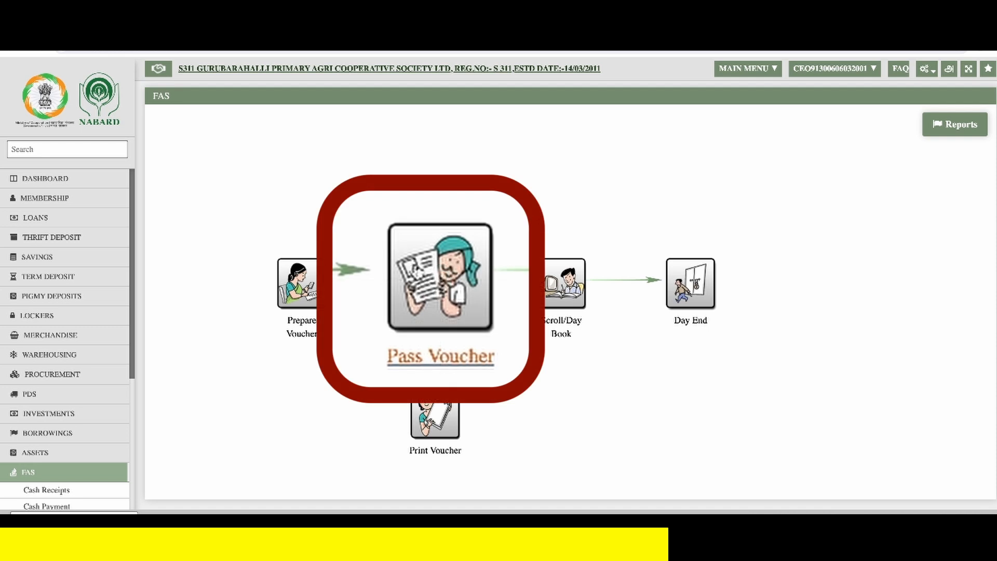
{"action": "left_click", "coordinate": [425, 282]}
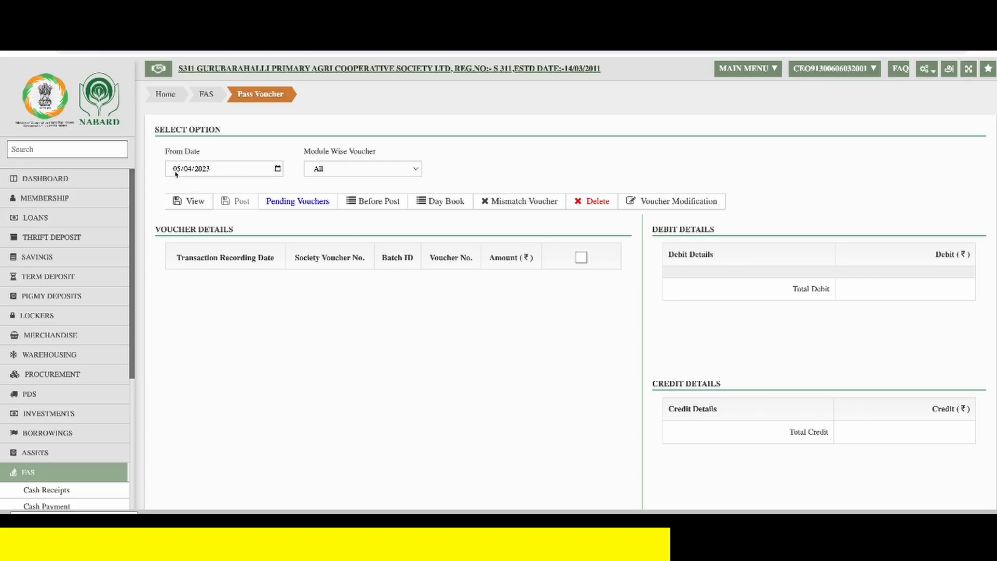
{"action": "left_click", "coordinate": [177, 170]}
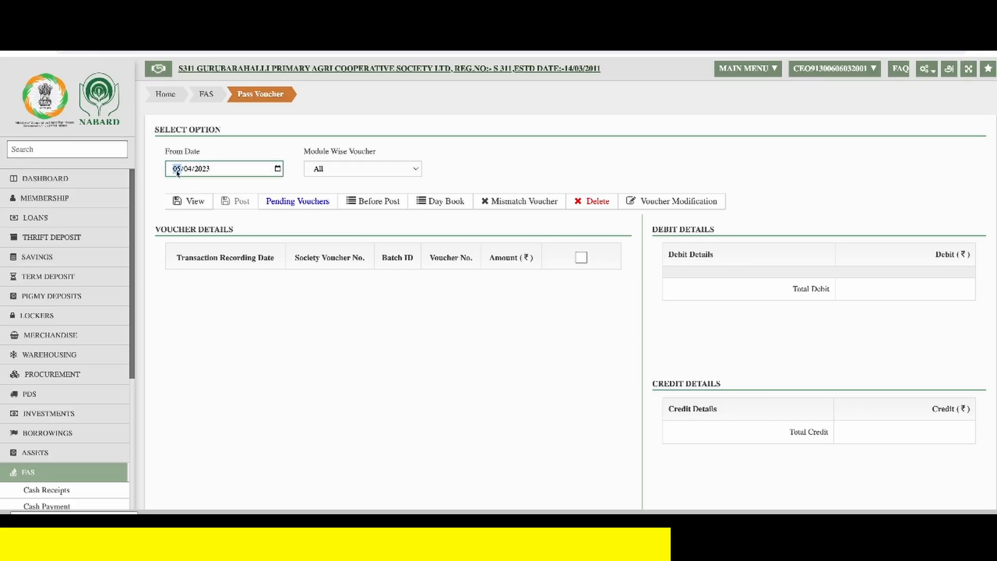
{"action": "type", "text": "10/08/2024"}
{"action": "left_click", "coordinate": [189, 200]}
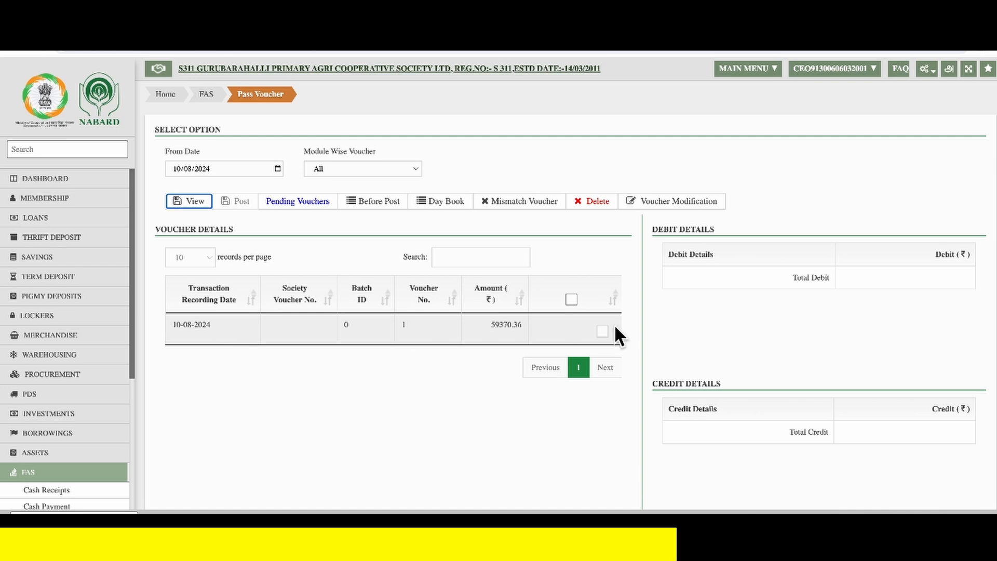
{"action": "left_click", "coordinate": [602, 332]}
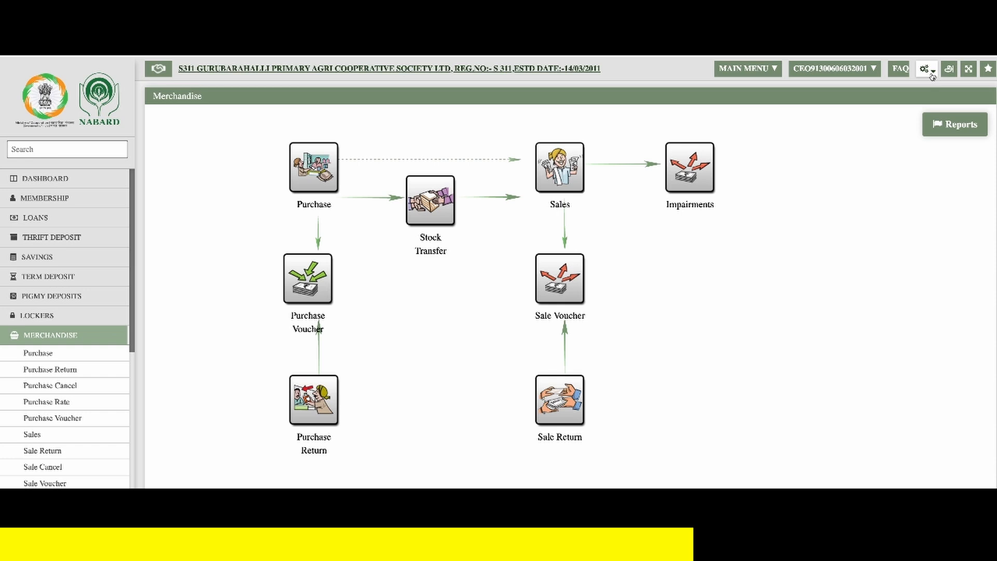
- Open the Merchandise Sale Rate configuration and add a sale rate with invoice date 10/08/2024 for the urea purchase order
{"action": "left_click", "coordinate": [931, 73]}
{"action": "mouse_move", "coordinate": [859, 298]}
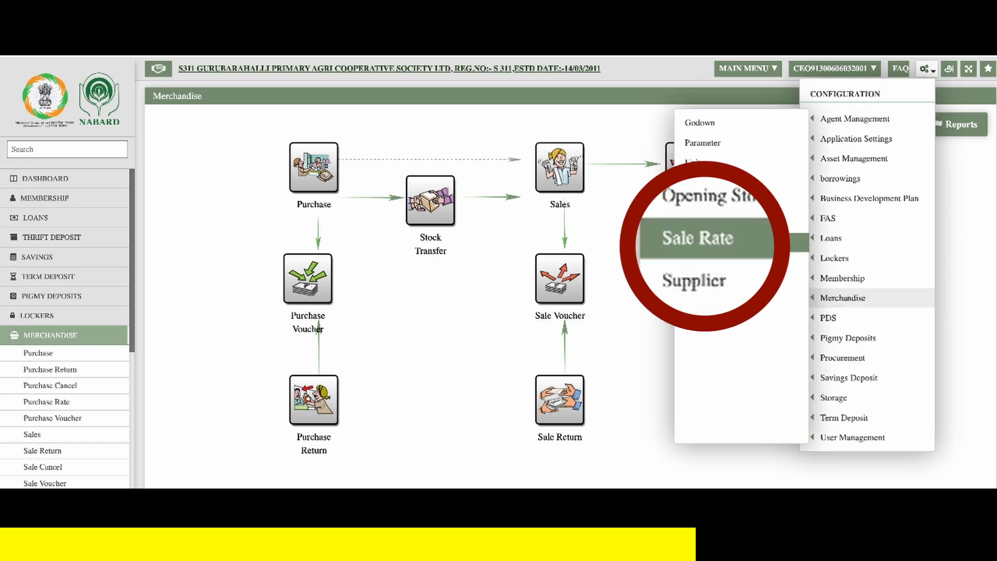
{"action": "left_click", "coordinate": [770, 247]}
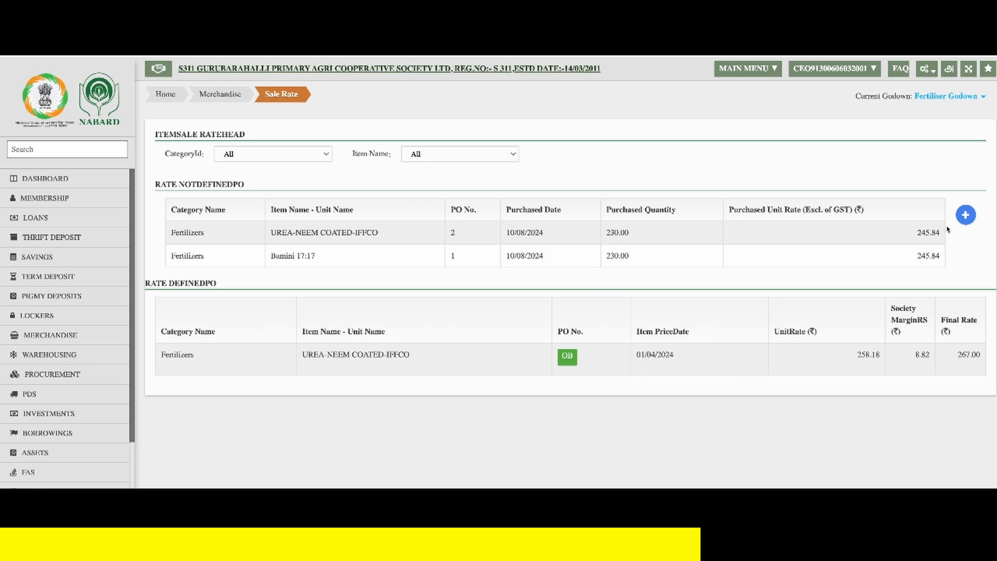
{"action": "left_click", "coordinate": [966, 216]}
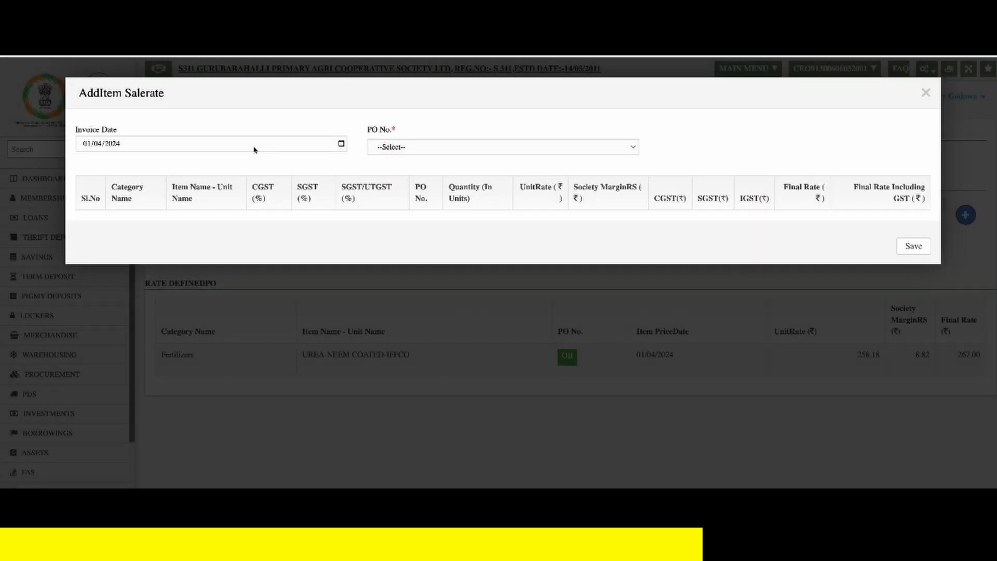
{"action": "left_click", "coordinate": [87, 144]}
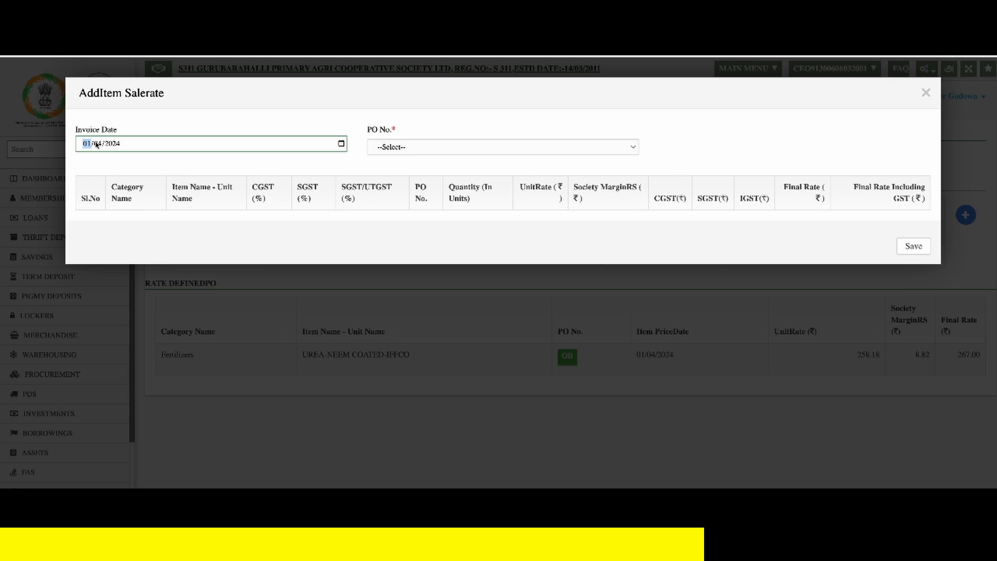
{"action": "type", "text": "1008"}
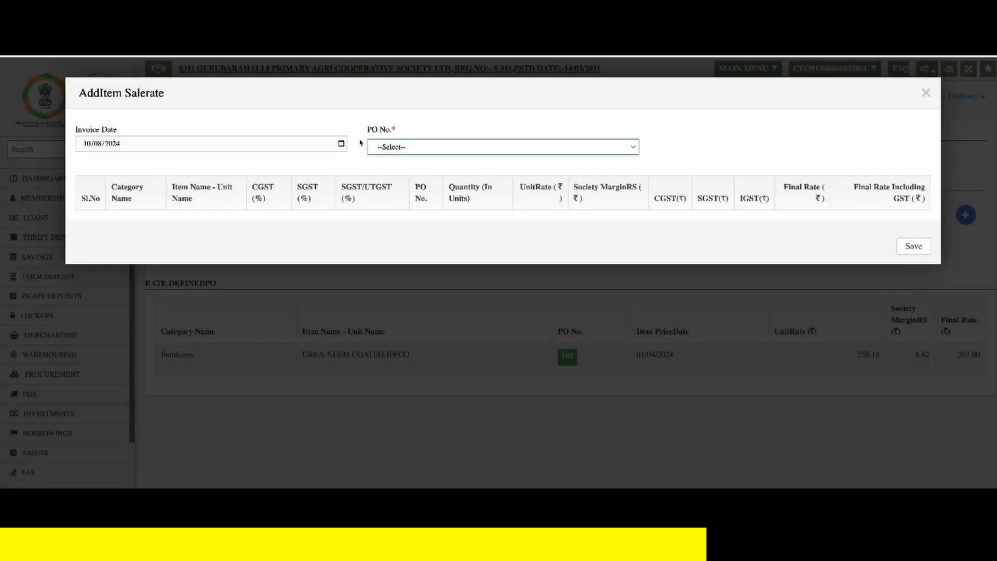
{"action": "left_click", "coordinate": [379, 146]}
{"action": "left_click", "coordinate": [402, 160]}
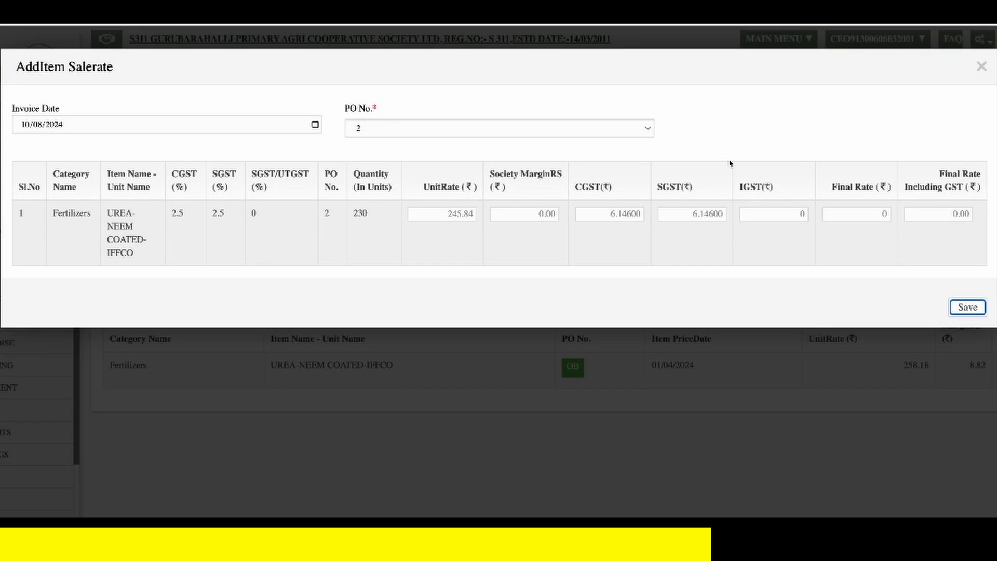
- Set the urea item's society margin to 8.45, then save and confirm the sale rate
{"action": "left_click", "coordinate": [525, 215]}
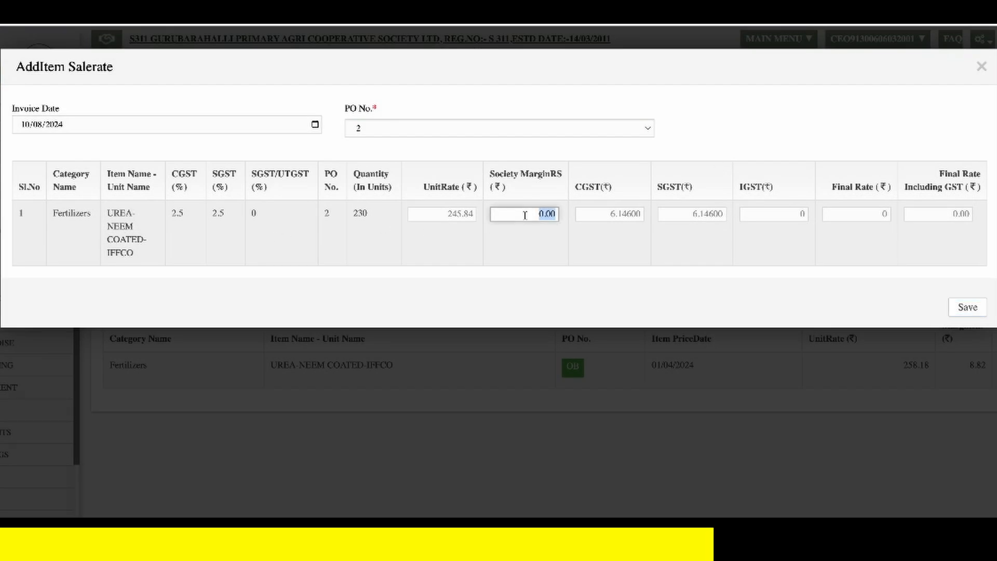
{"action": "type", "text": "8.45"}
{"action": "key", "text": "Tab"}
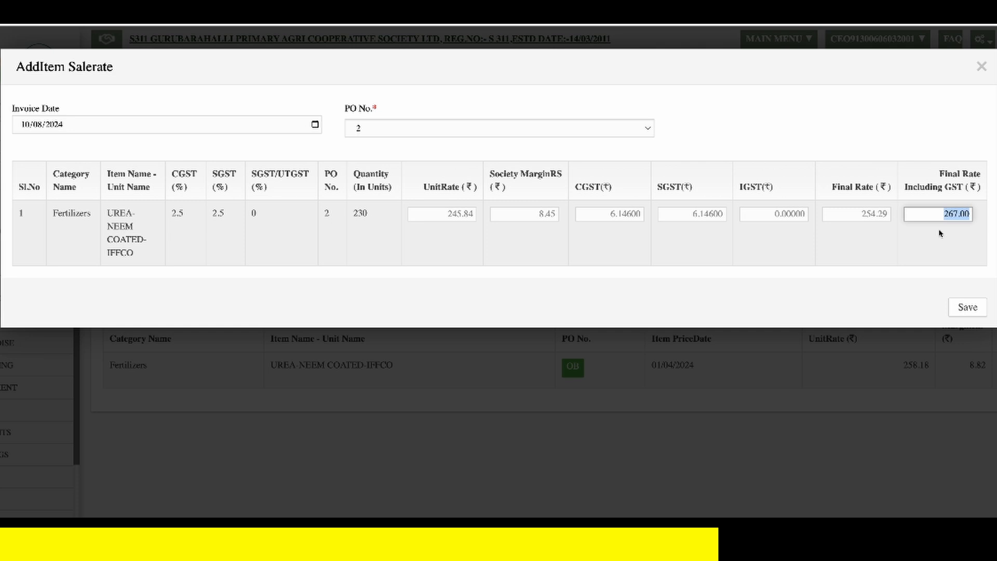
{"action": "left_click", "coordinate": [966, 308]}
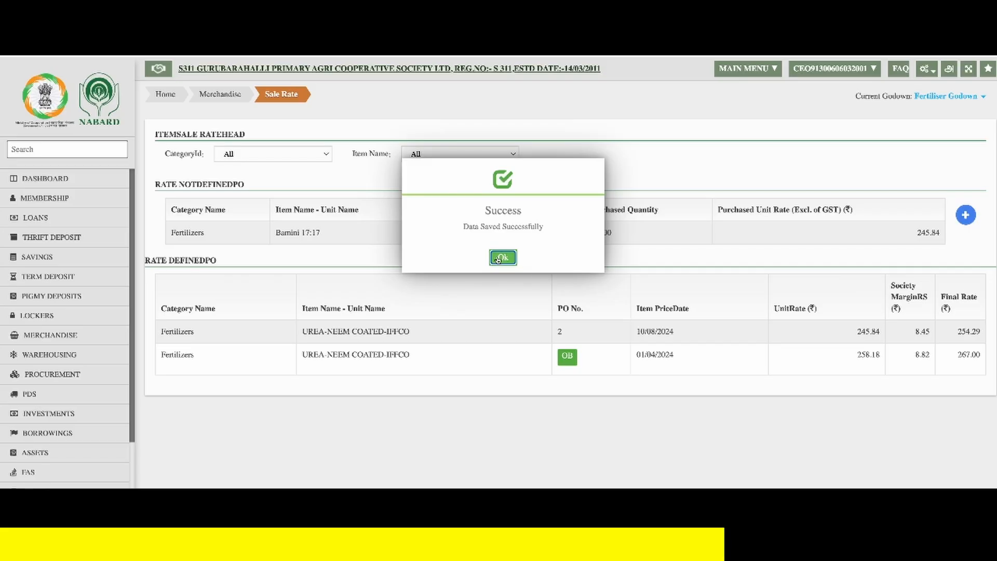
{"action": "left_click", "coordinate": [497, 258]}
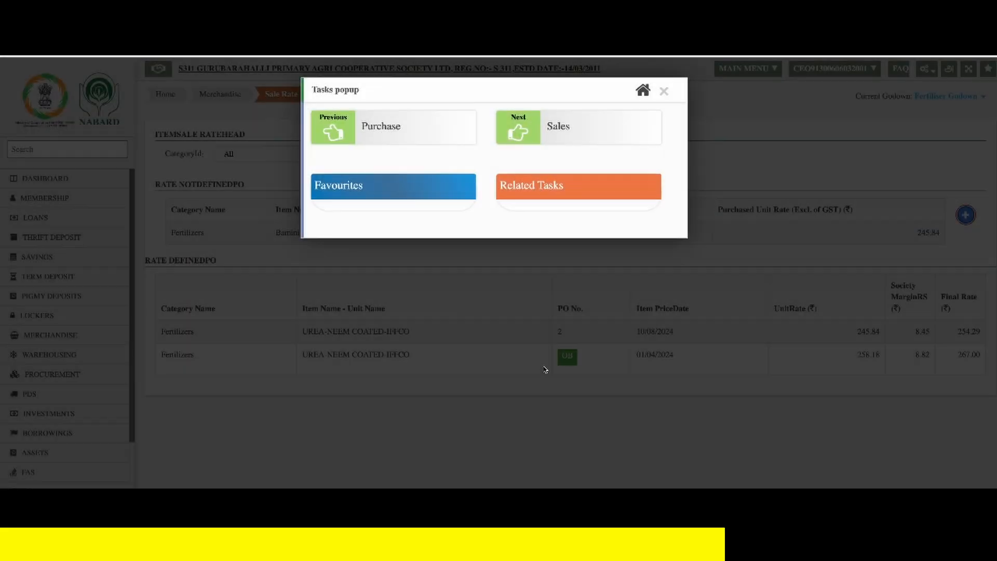
- Start a member sale in the Merchandise Sales task, entering the member's admission number and choosing the Fertilizers category
{"action": "left_click", "coordinate": [664, 92]}
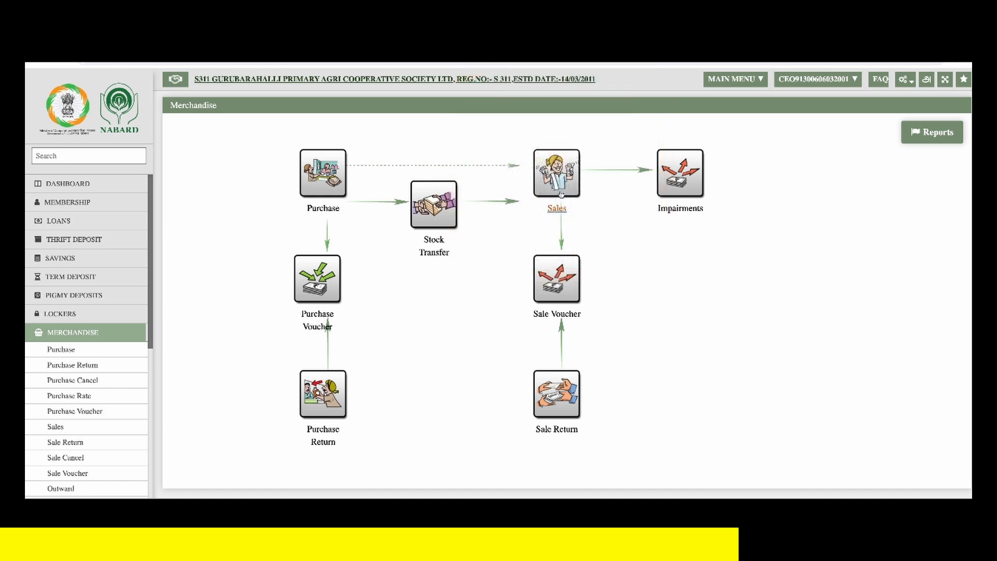
{"action": "left_click", "coordinate": [561, 194]}
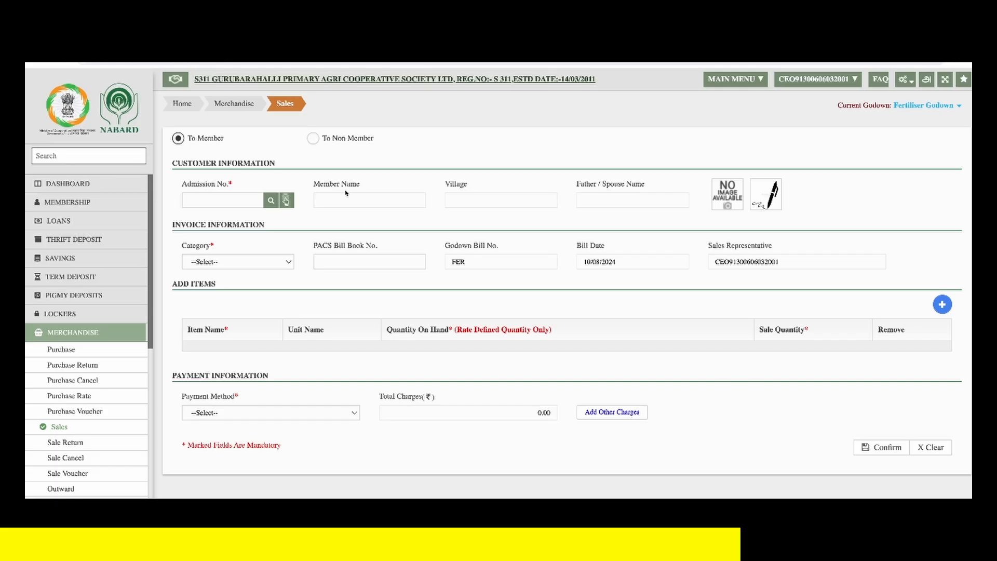
{"action": "left_click", "coordinate": [258, 198]}
{"action": "type", "text": "0100007"}
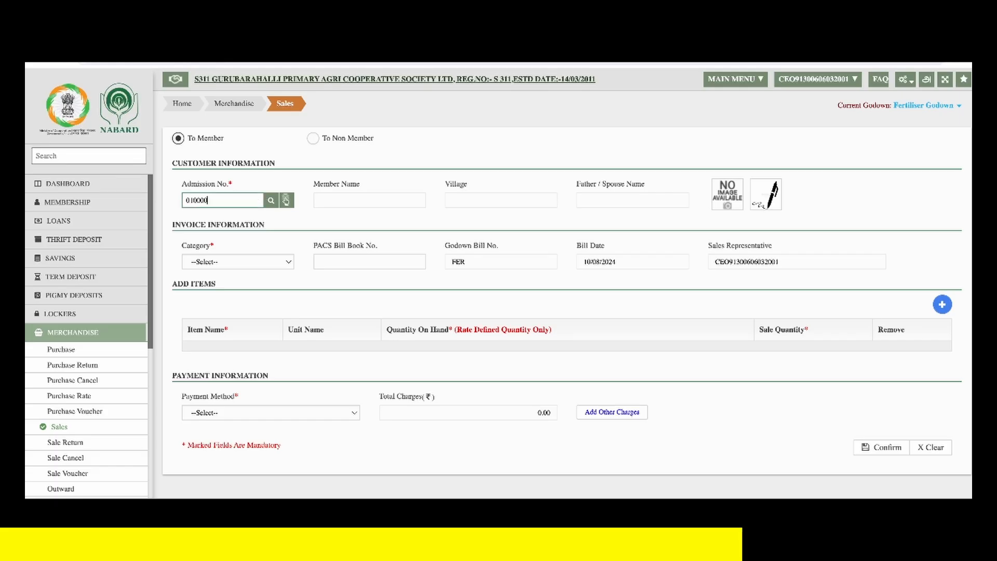
{"action": "key", "text": "Tab"}
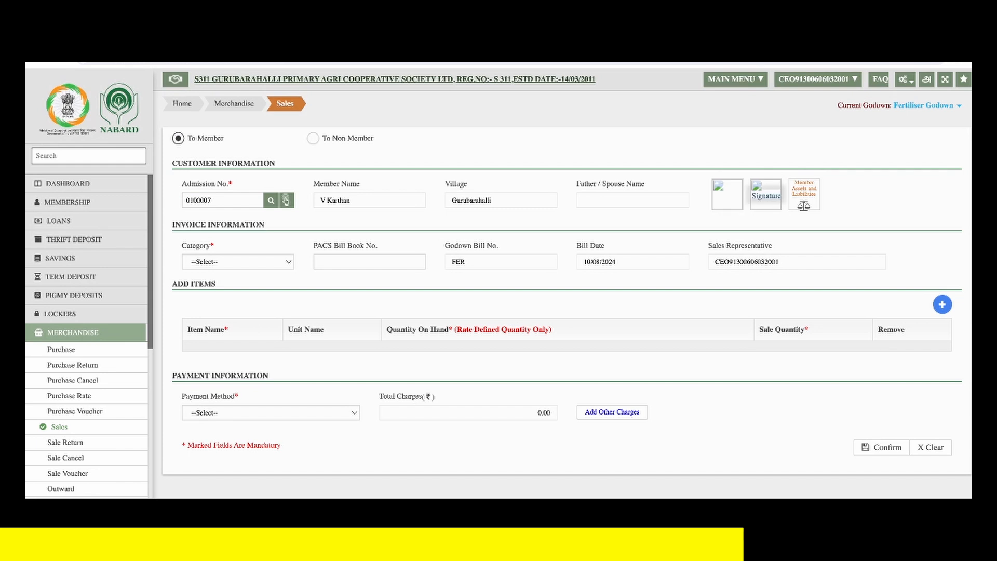
{"action": "left_click", "coordinate": [223, 264]}
{"action": "left_click", "coordinate": [230, 275]}
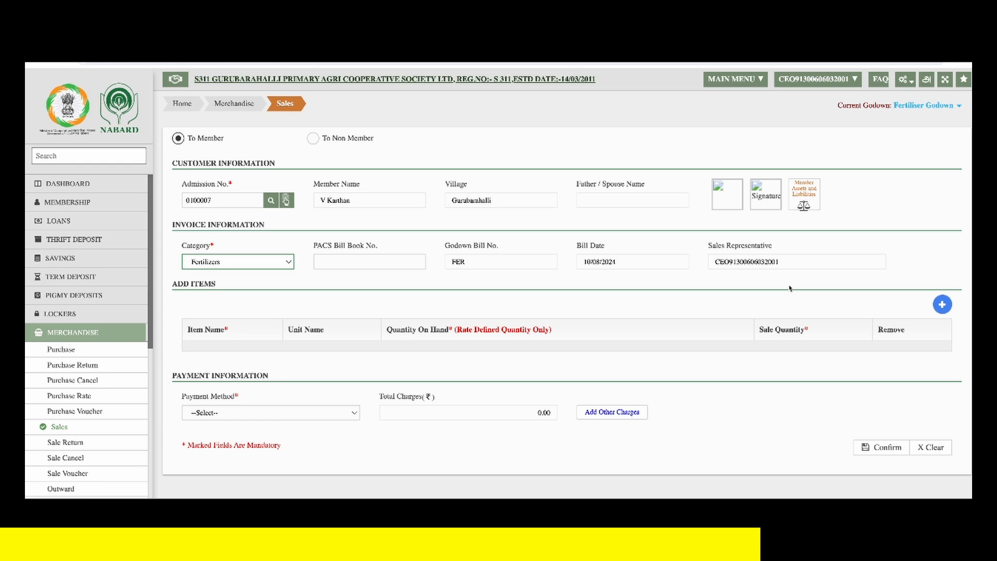
- Add the item UREA-NEEM COATED-IFFCO to the sale with a sale quantity of 15
{"action": "left_click", "coordinate": [942, 305]}
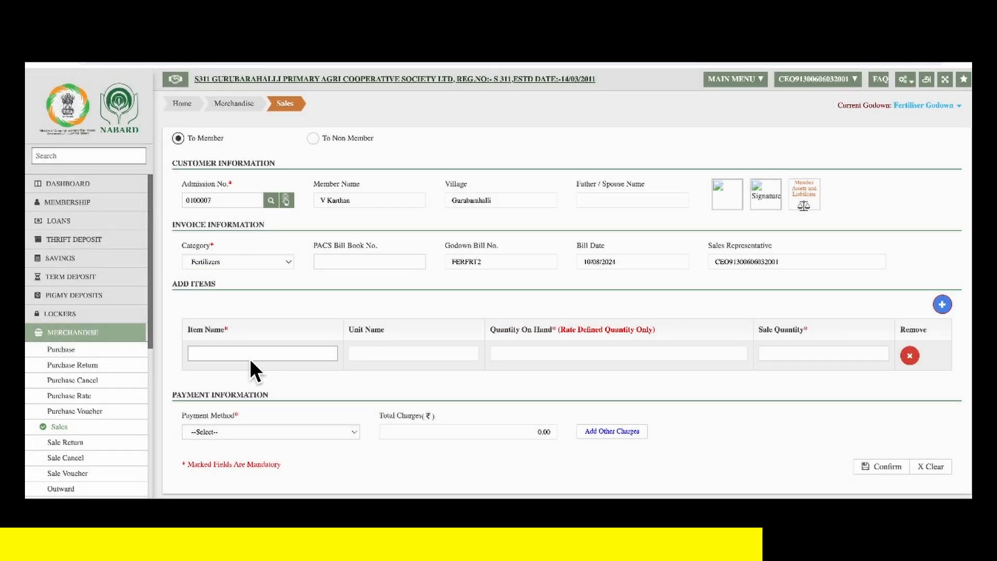
{"action": "left_click", "coordinate": [254, 355]}
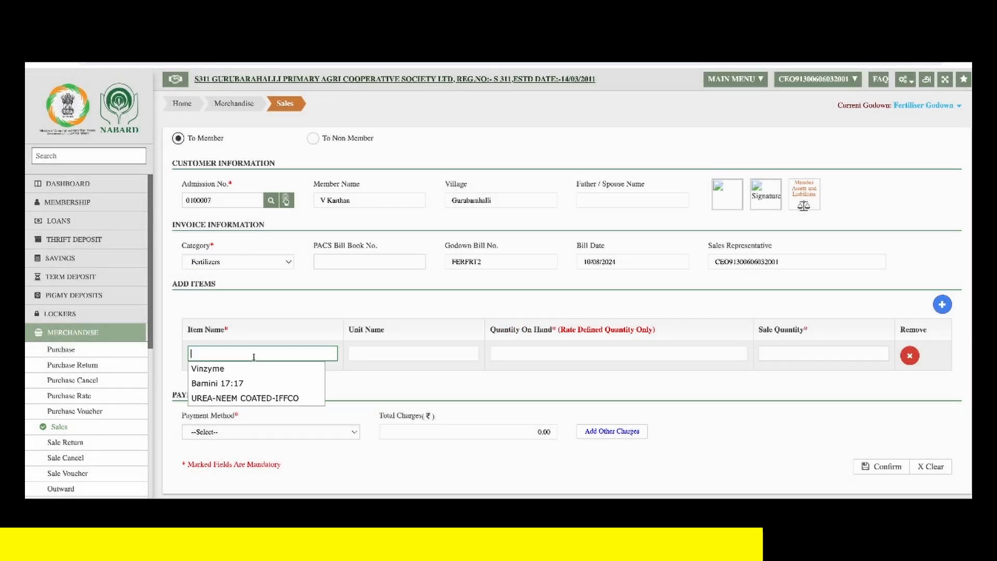
{"action": "left_click", "coordinate": [277, 405]}
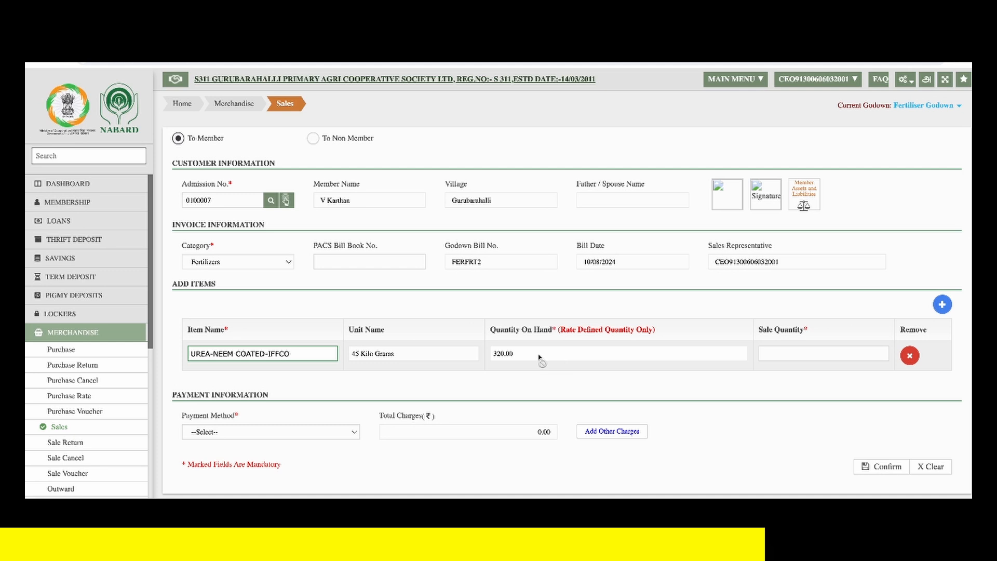
{"action": "left_click", "coordinate": [816, 353]}
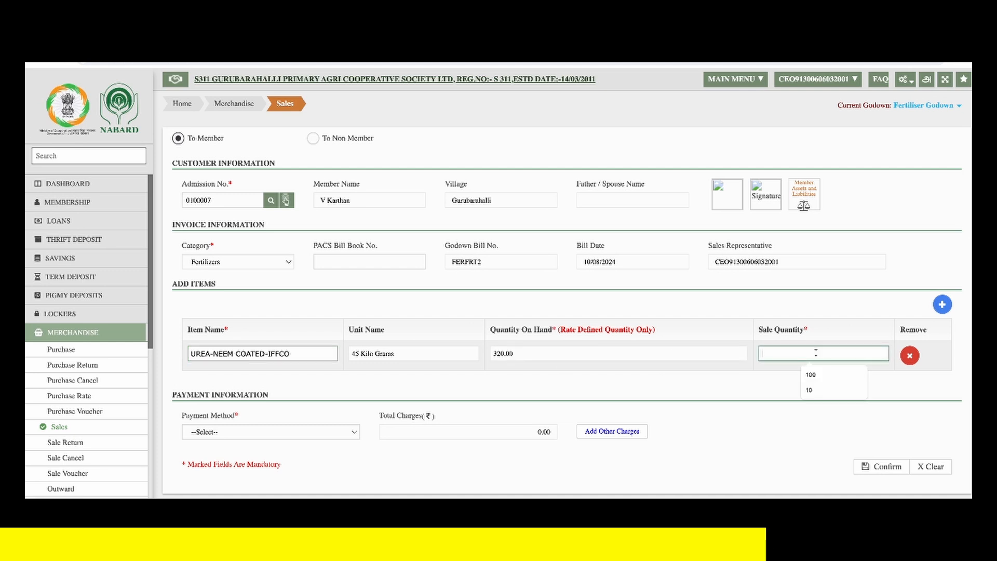
{"action": "type", "text": "15"}
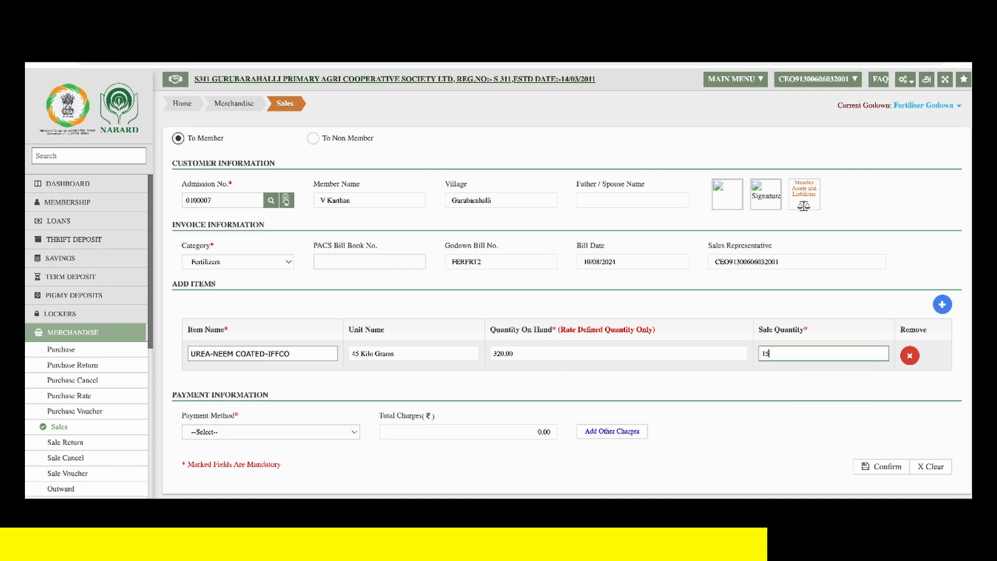
{"action": "key", "text": "Tab"}
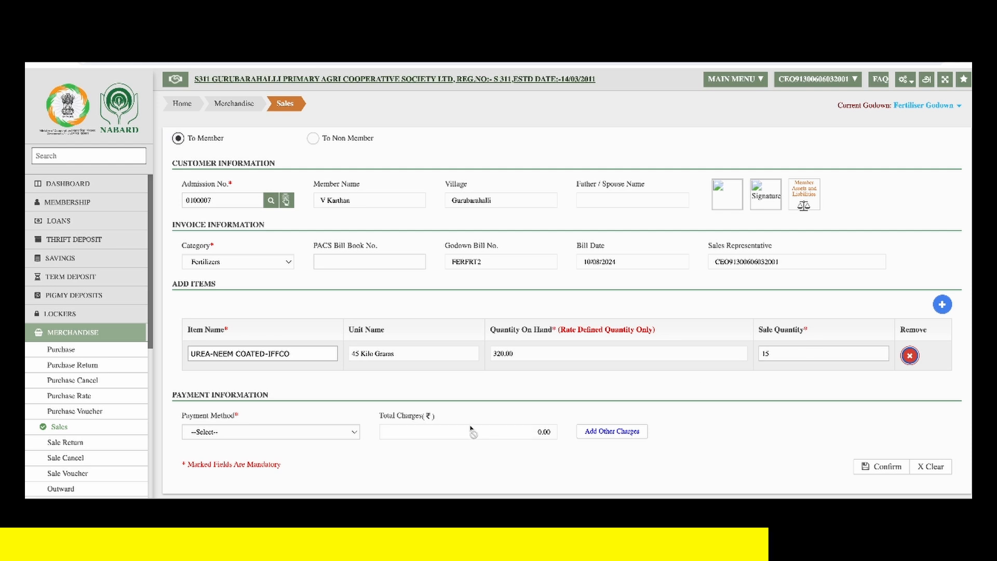
- Set the sale's payment method to Credit with account type Loans, charged to the member's Normal KCC loan account
{"action": "left_click", "coordinate": [286, 434]}
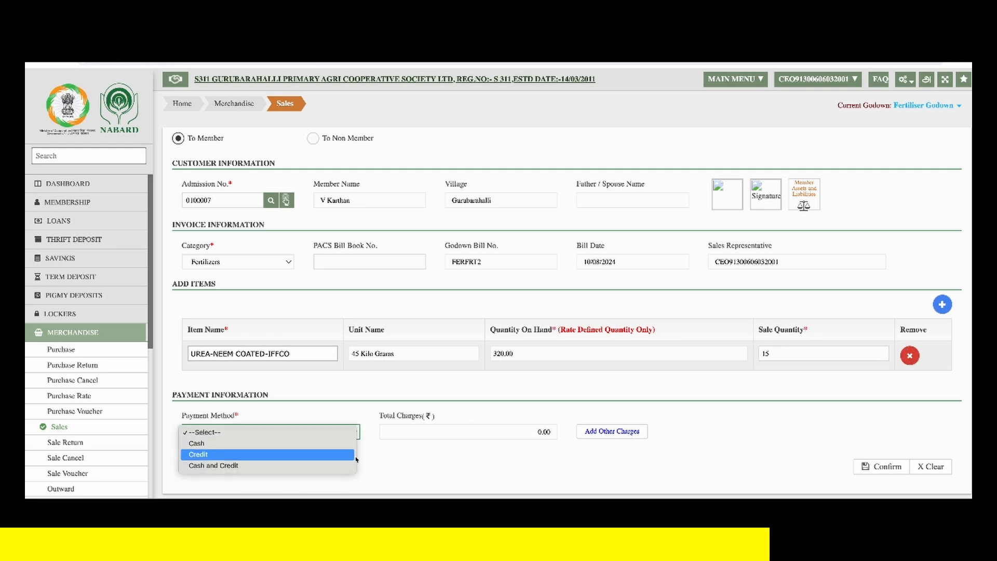
{"action": "left_click", "coordinate": [292, 455]}
{"action": "scroll", "coordinate": [734, 456], "scroll_direction": "down", "scroll_amount": 1}
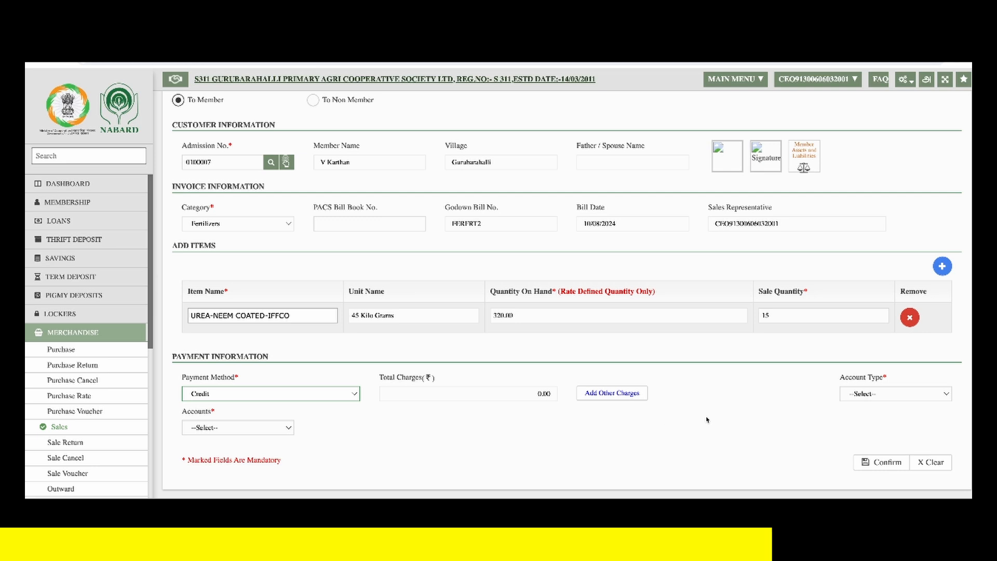
{"action": "left_click", "coordinate": [853, 399]}
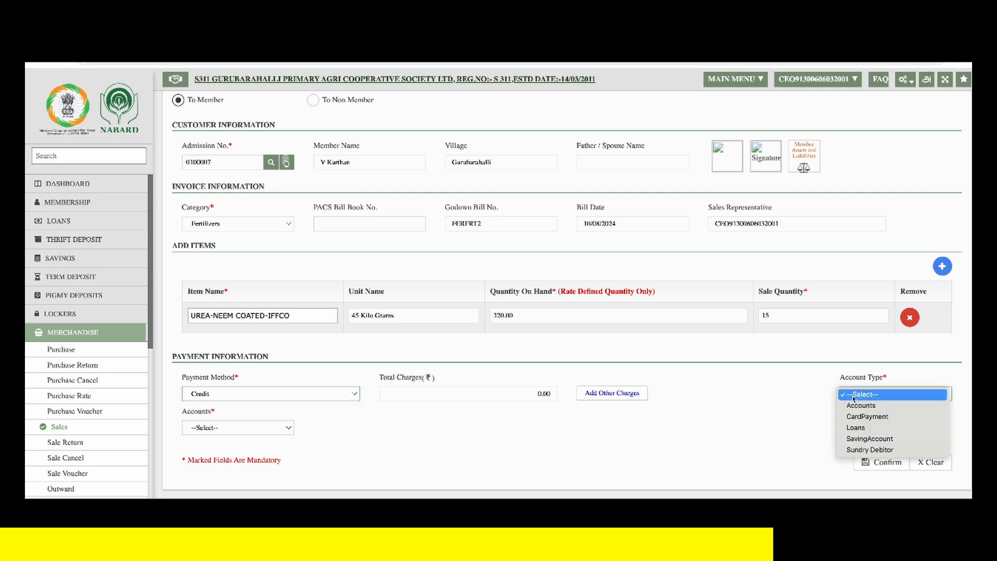
{"action": "left_click", "coordinate": [862, 429]}
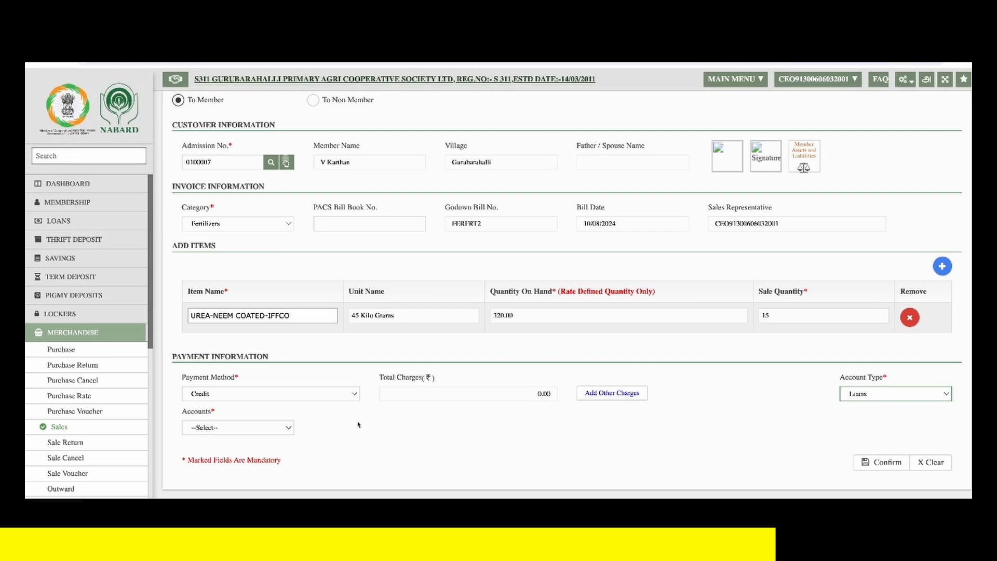
{"action": "left_click", "coordinate": [270, 429]}
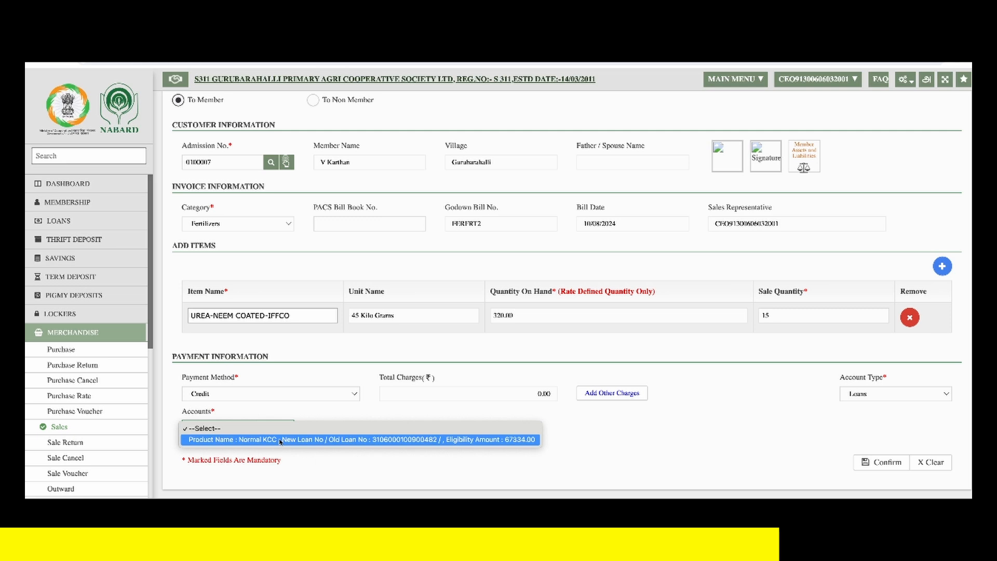
{"action": "left_click", "coordinate": [280, 441]}
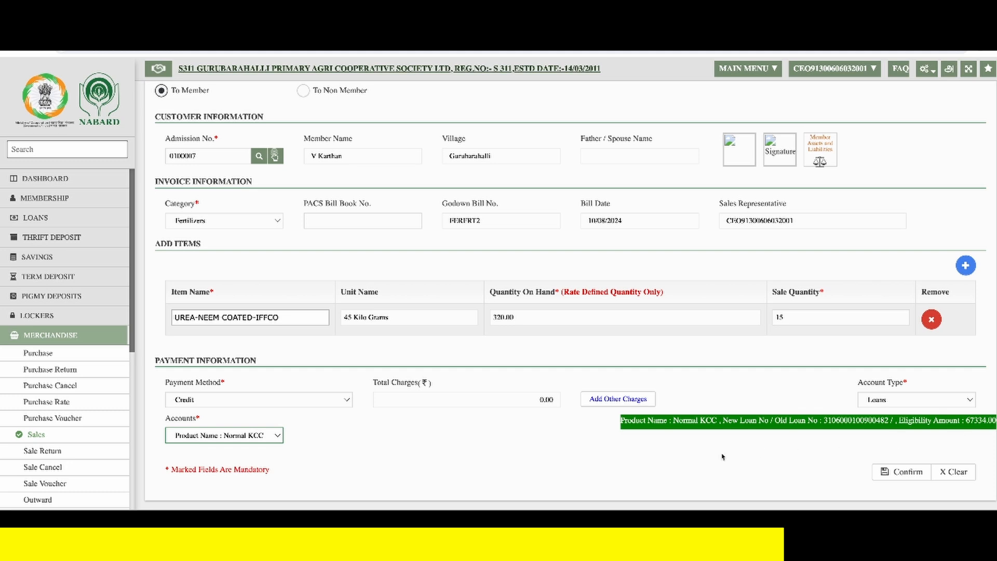
- Confirm and save the sale, then close the generated sale bill
{"action": "left_click", "coordinate": [901, 467]}
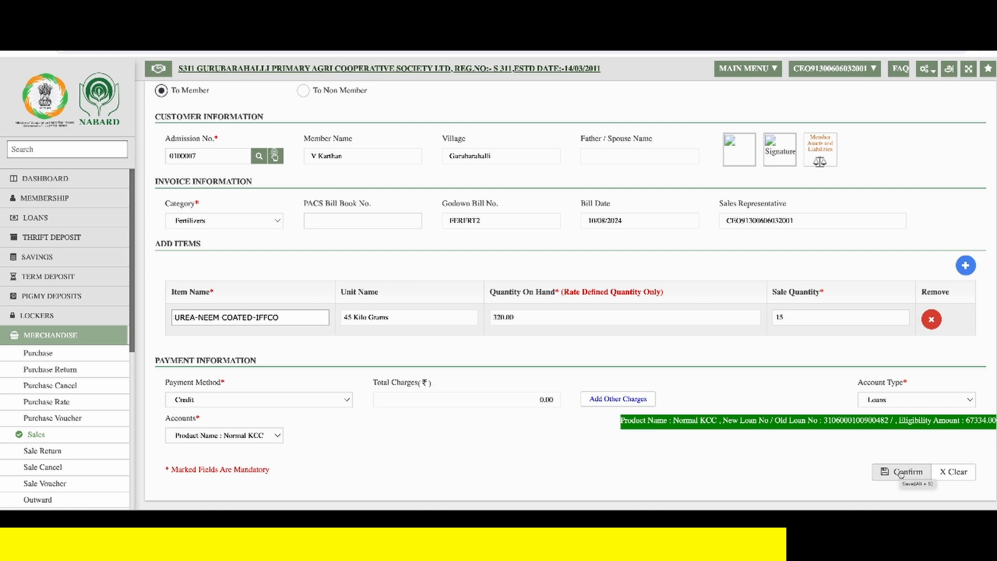
{"action": "left_click", "coordinate": [900, 472]}
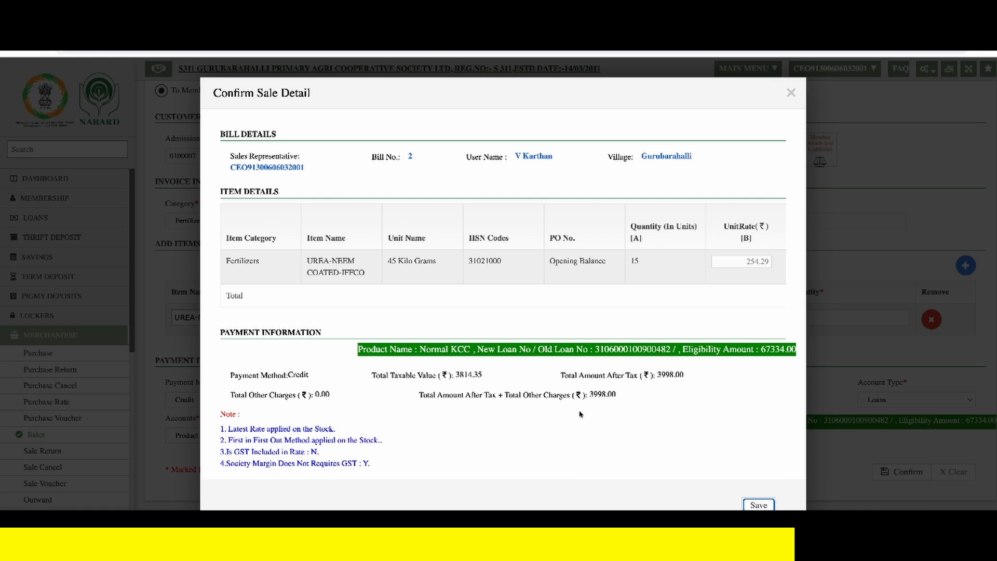
{"action": "left_click", "coordinate": [758, 505]}
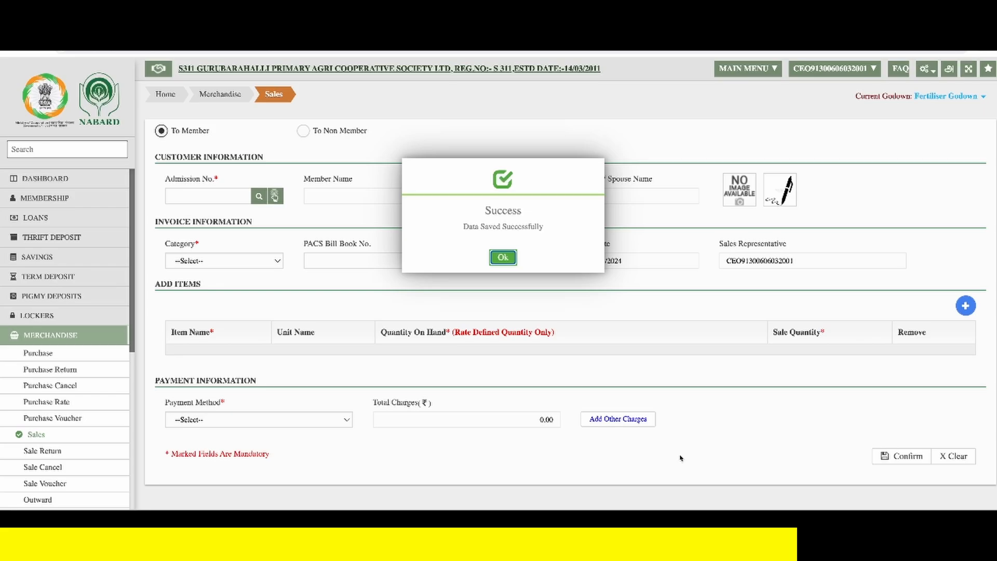
{"action": "left_click", "coordinate": [509, 262]}
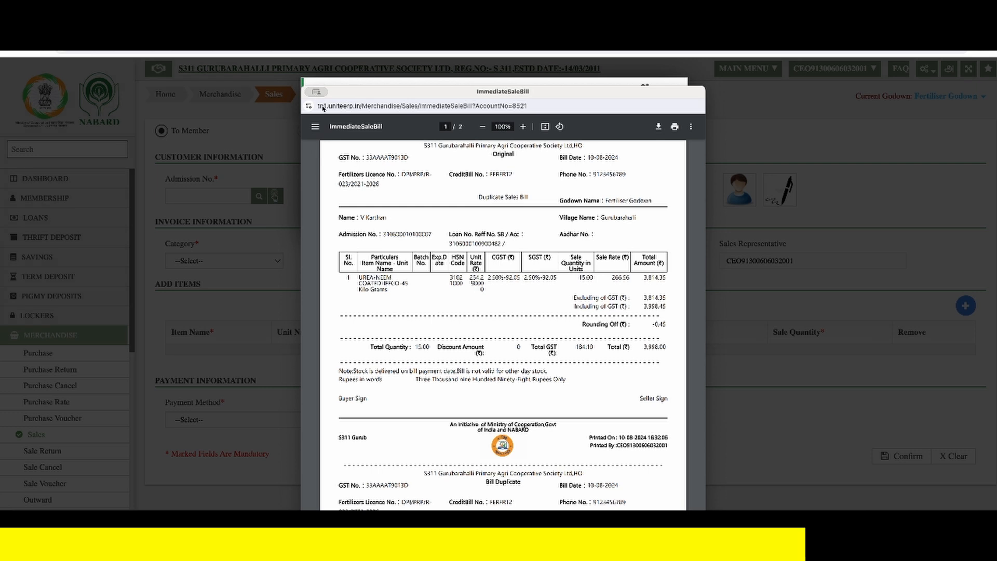
{"action": "key", "text": "ctrl+w"}
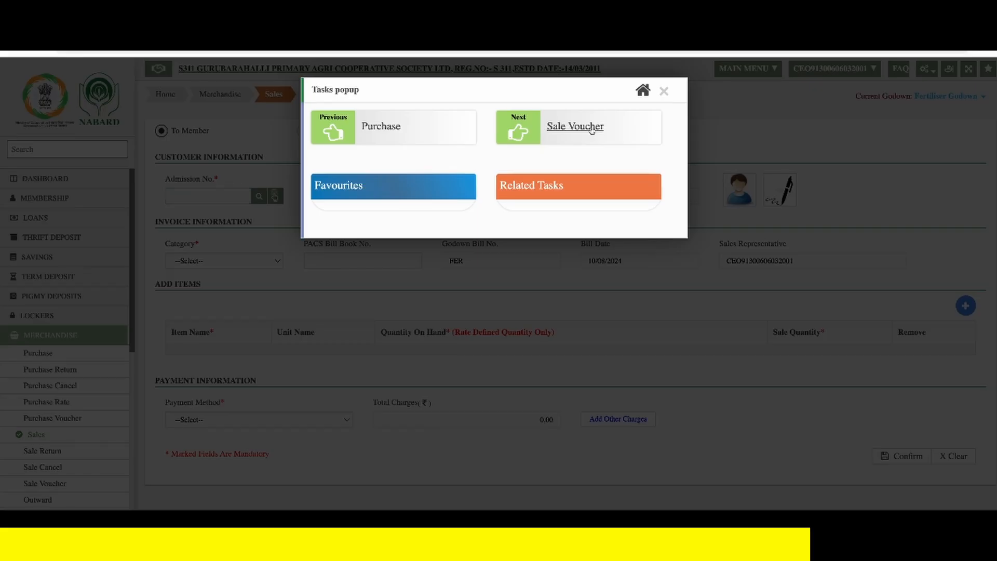
- In the Sale Voucher task, generate a new batch for Credit sales of the Fertiliser Godown and list the bills
{"action": "left_click", "coordinate": [591, 129]}
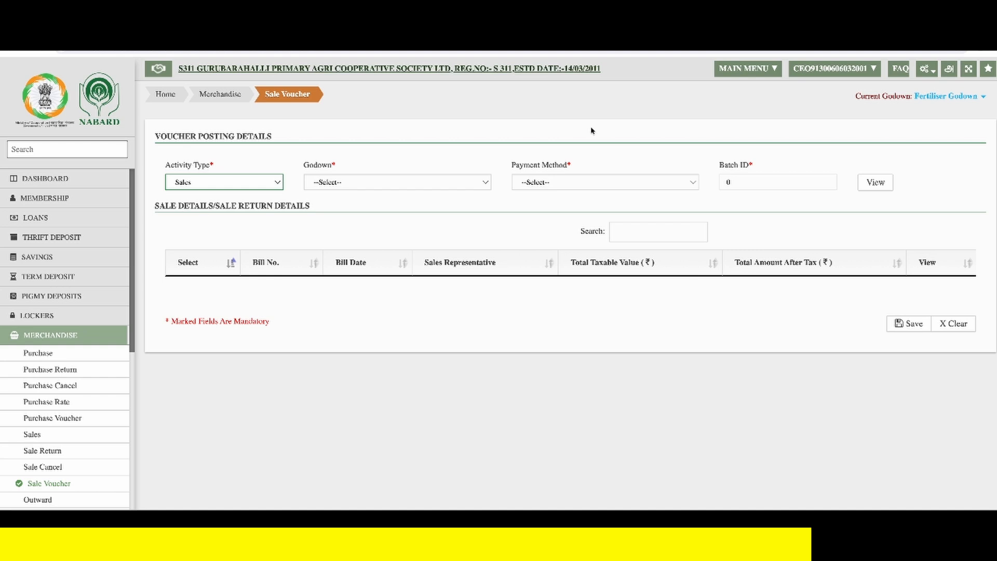
{"action": "left_click", "coordinate": [189, 183]}
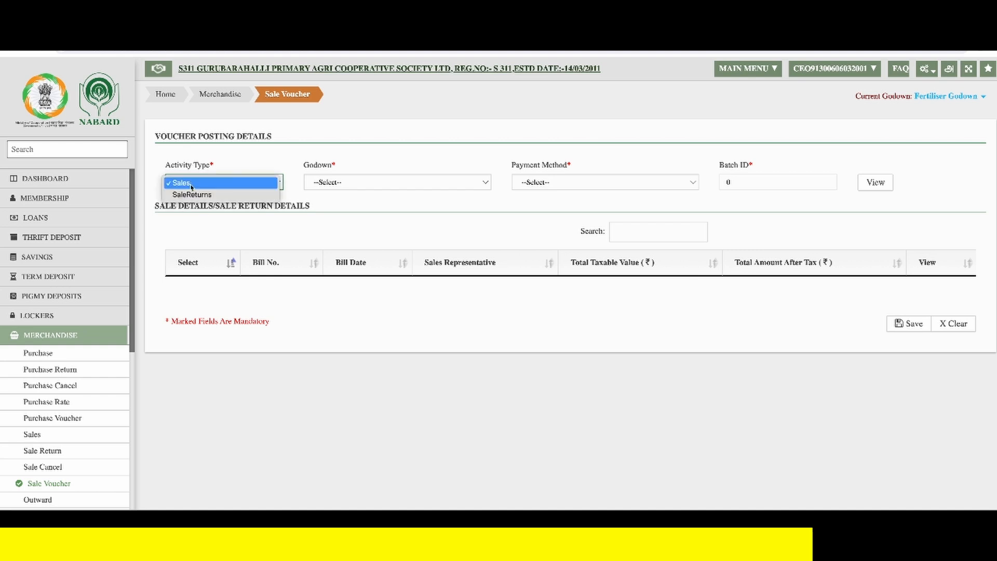
{"action": "left_click", "coordinate": [197, 189]}
{"action": "left_click", "coordinate": [370, 185]}
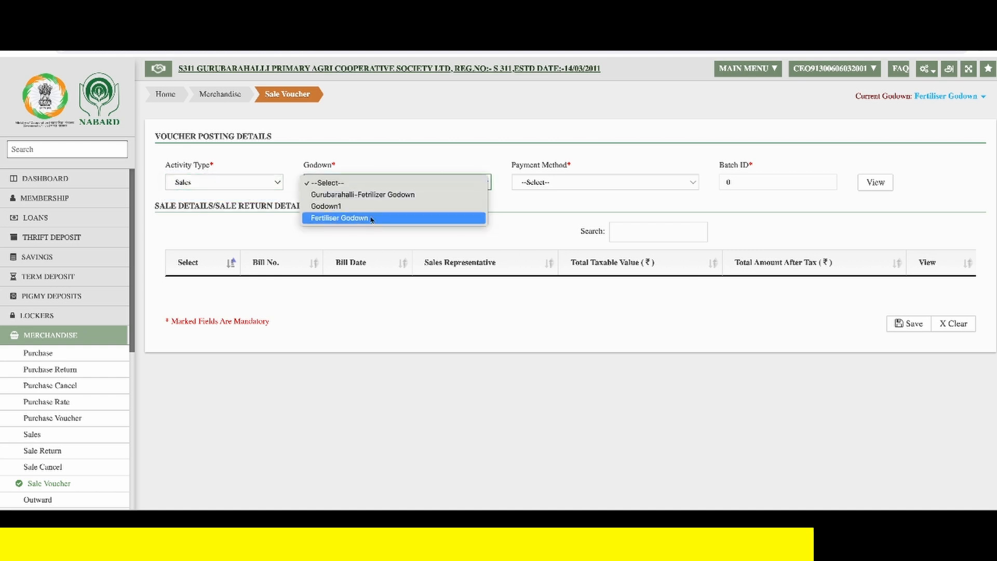
{"action": "left_click", "coordinate": [370, 220]}
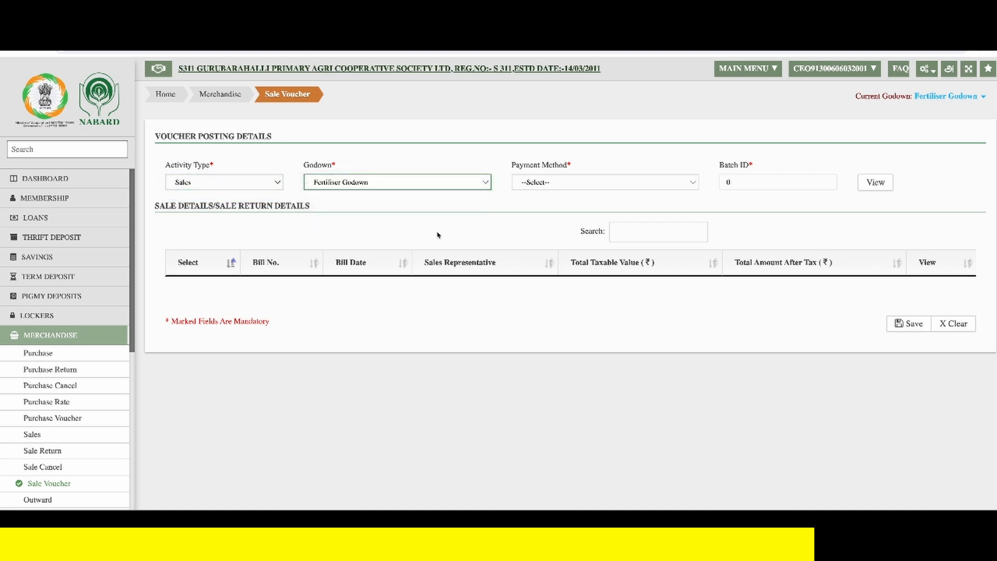
{"action": "left_click", "coordinate": [576, 185]}
{"action": "left_click", "coordinate": [576, 207]}
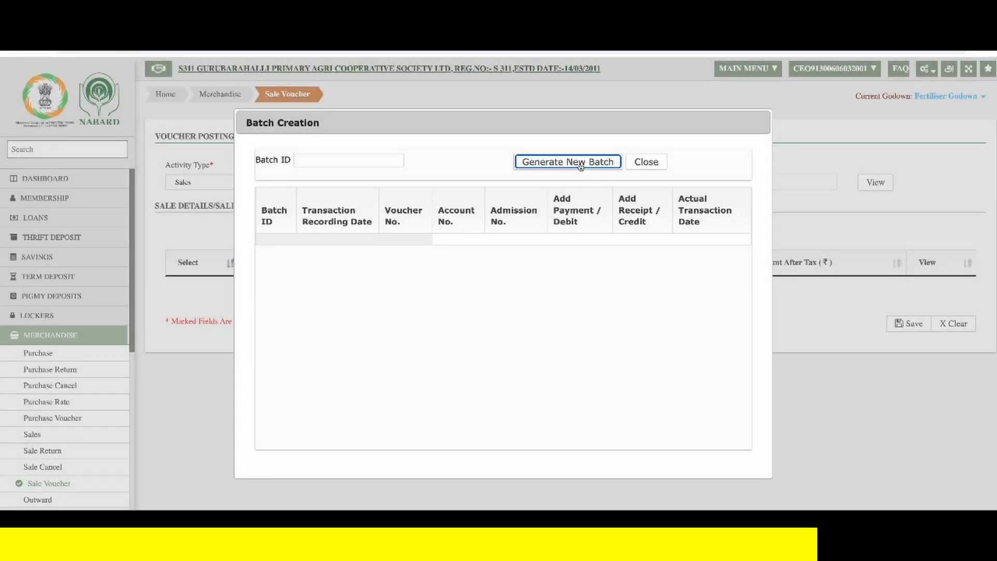
{"action": "left_click", "coordinate": [581, 167]}
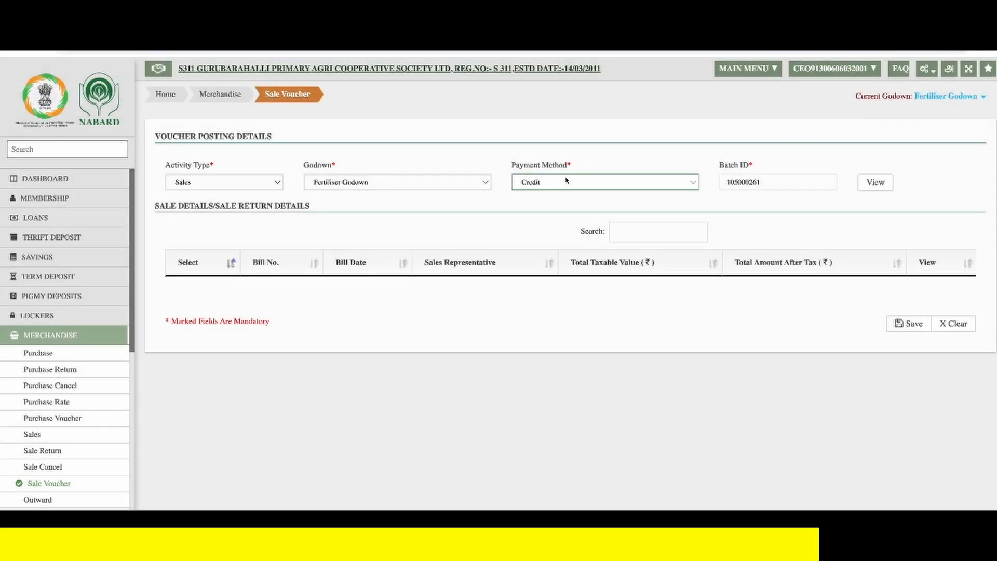
{"action": "left_click", "coordinate": [874, 183]}
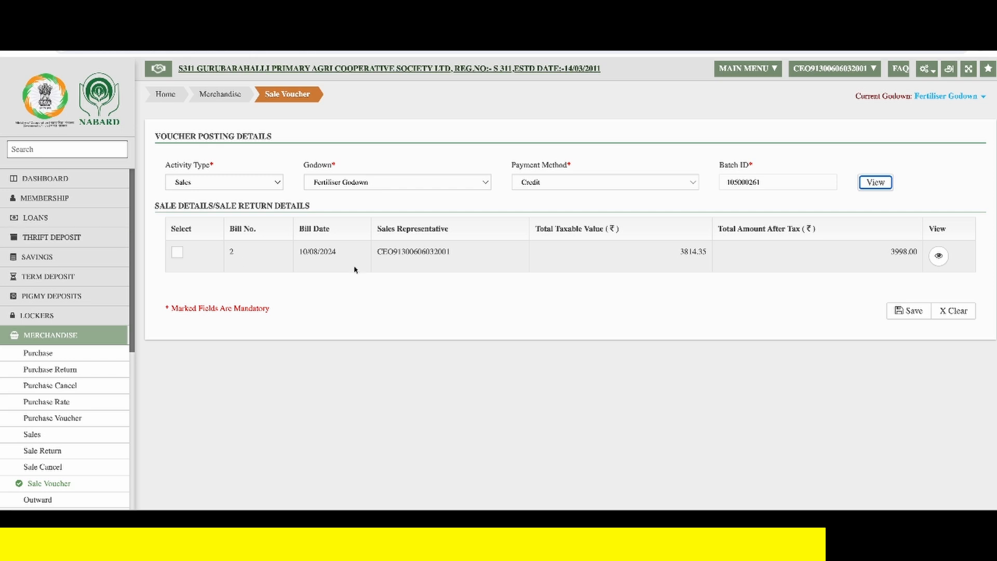
- Review the listed bill's item details, select the bill and save its sale voucher, dismissing the popups
{"action": "left_click", "coordinate": [939, 257]}
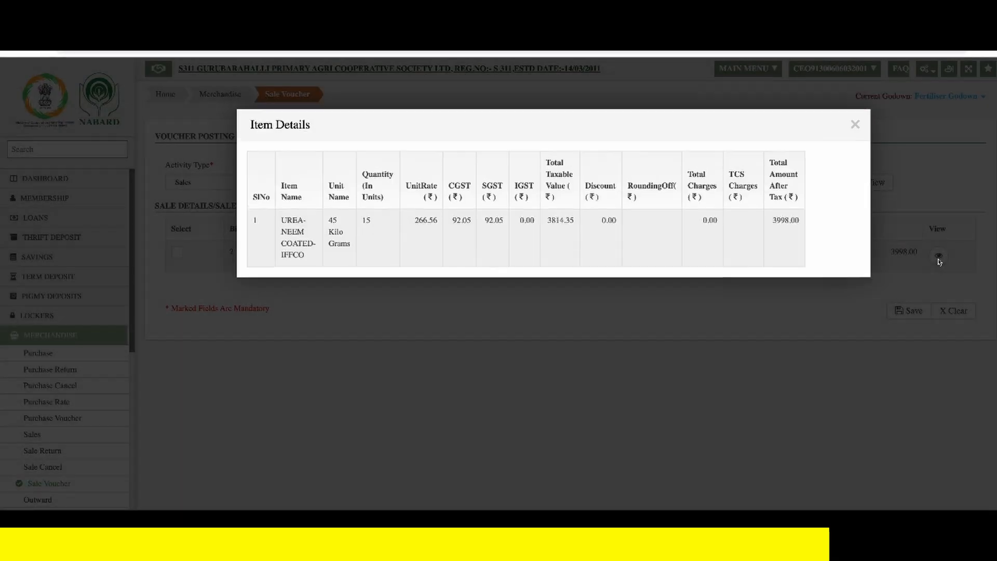
{"action": "left_click", "coordinate": [855, 126]}
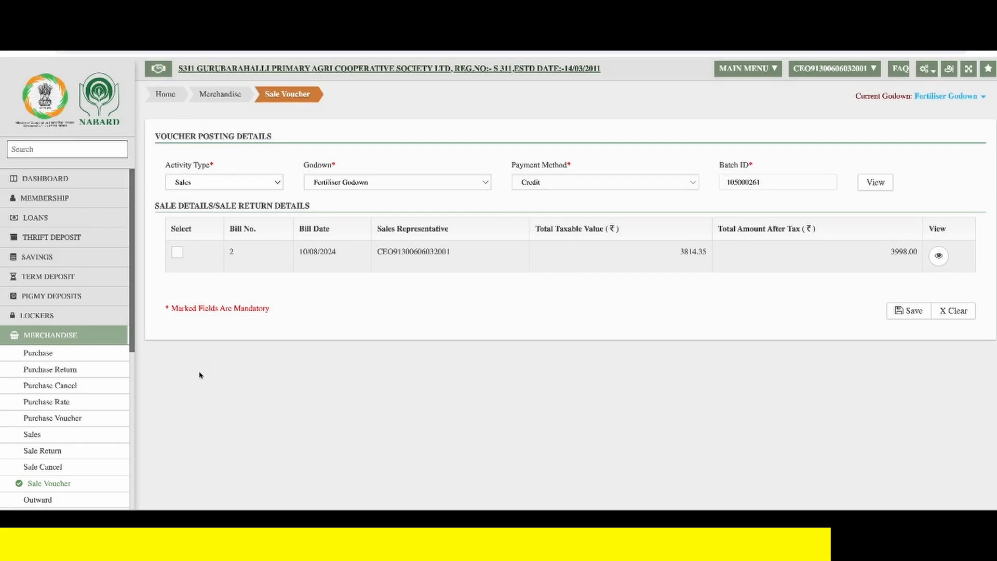
{"action": "left_click", "coordinate": [177, 253]}
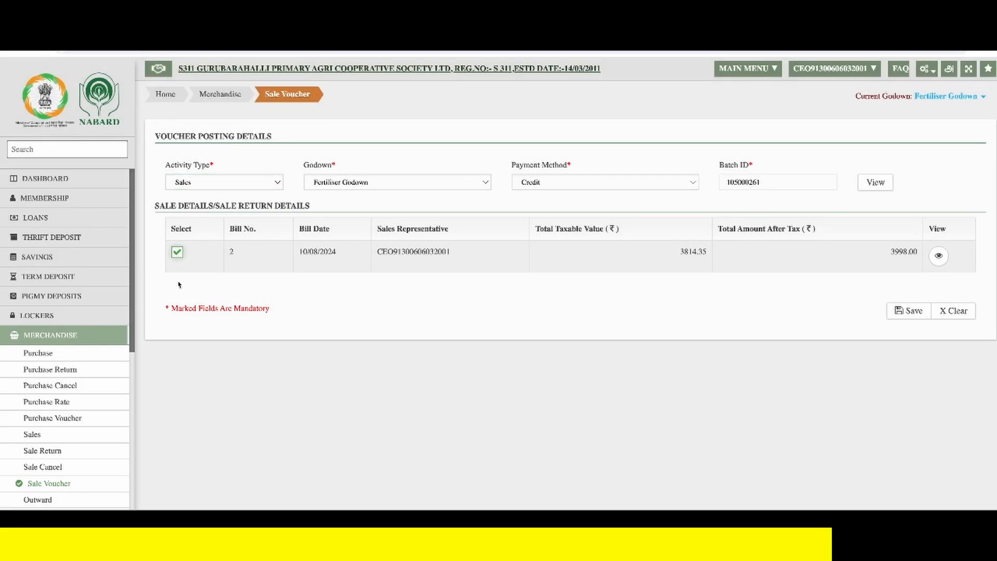
{"action": "left_click", "coordinate": [904, 313]}
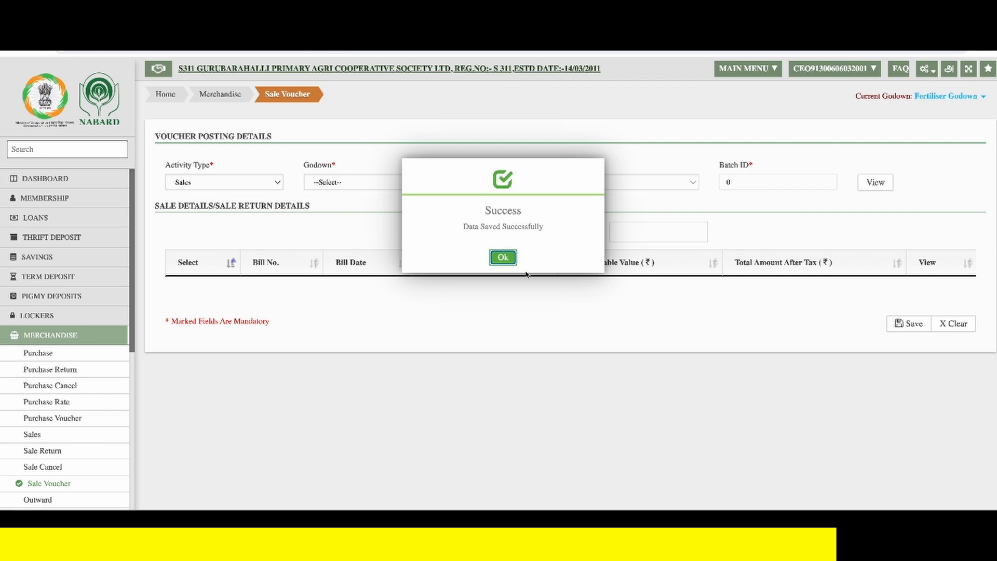
{"action": "left_click", "coordinate": [503, 257]}
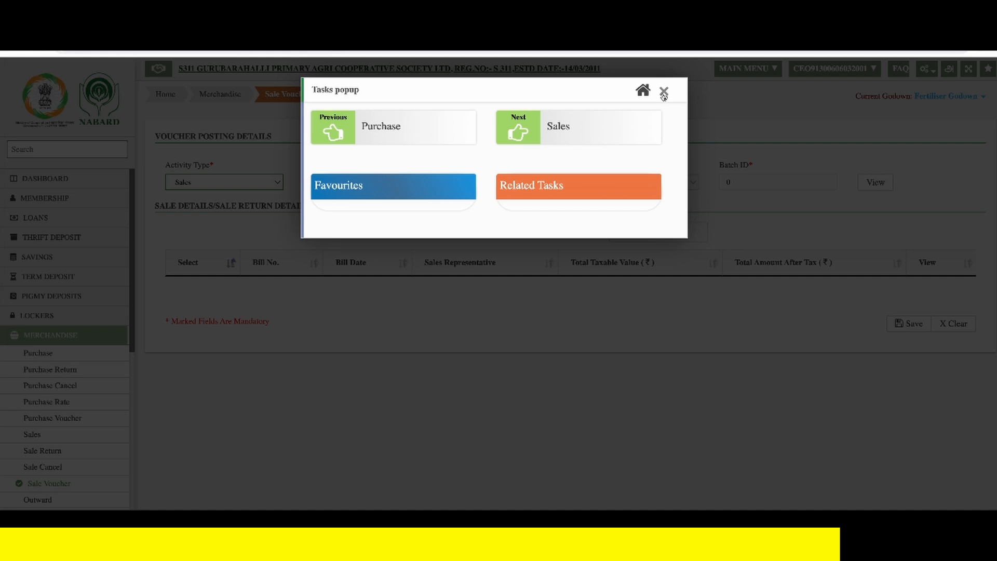
{"action": "left_click", "coordinate": [664, 91]}
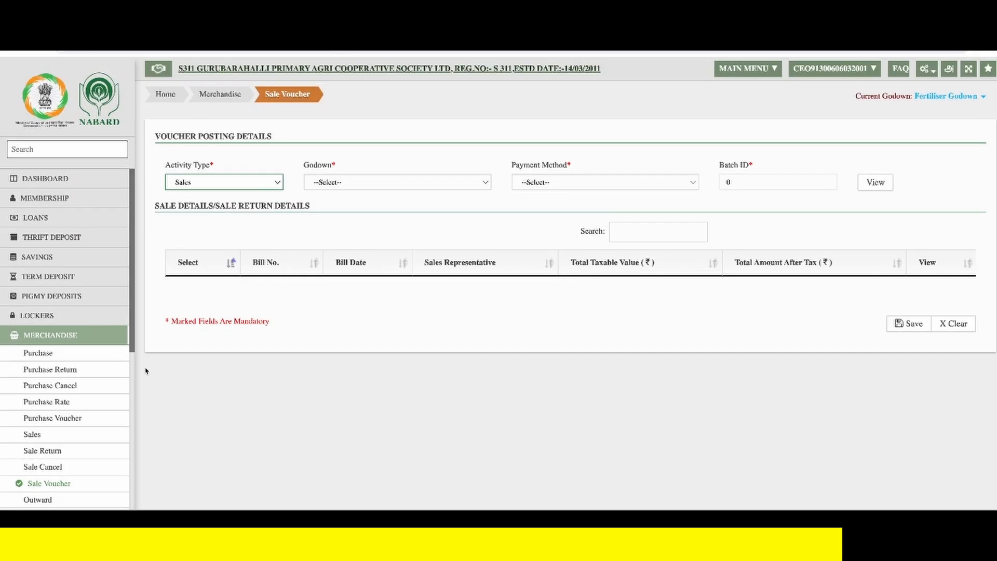
- In the FAS Pass Voucher task, list the vouchers from 10/08/2024 and select voucher no. 3 to review its debit and credit details
{"action": "left_click", "coordinate": [102, 338]}
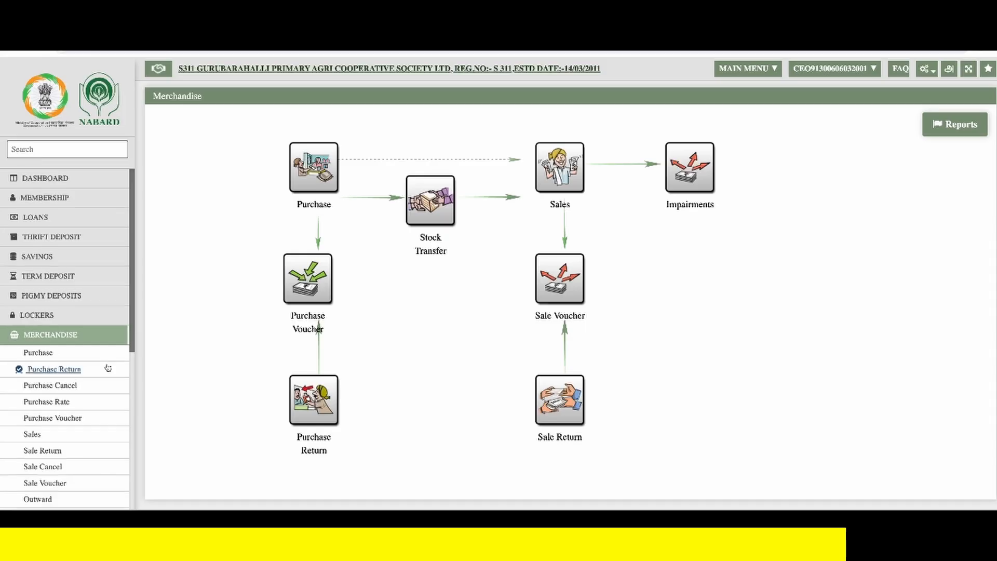
{"action": "scroll", "coordinate": [78, 374], "scroll_direction": "down", "scroll_amount": 5}
{"action": "left_click", "coordinate": [52, 387]}
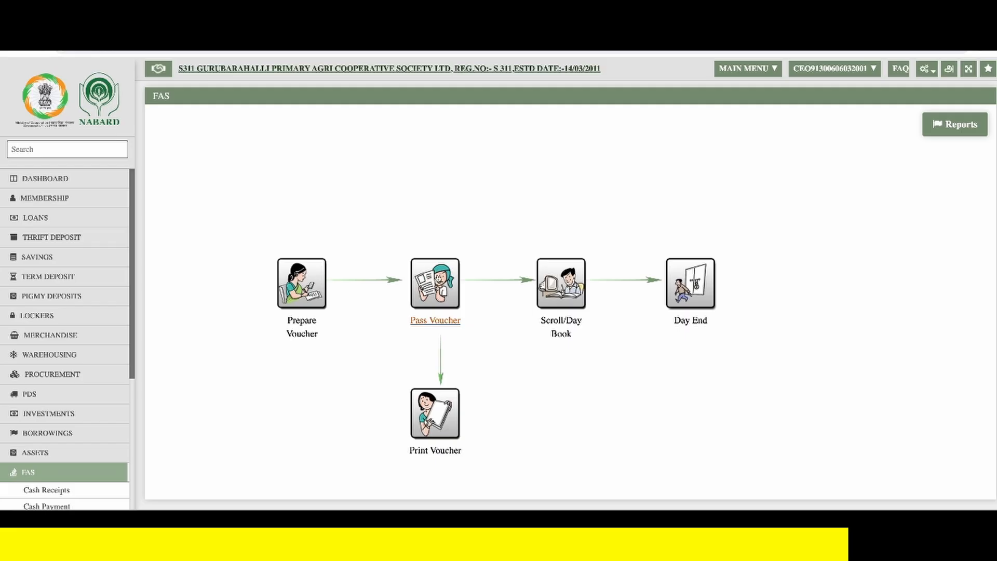
{"action": "left_click", "coordinate": [438, 277]}
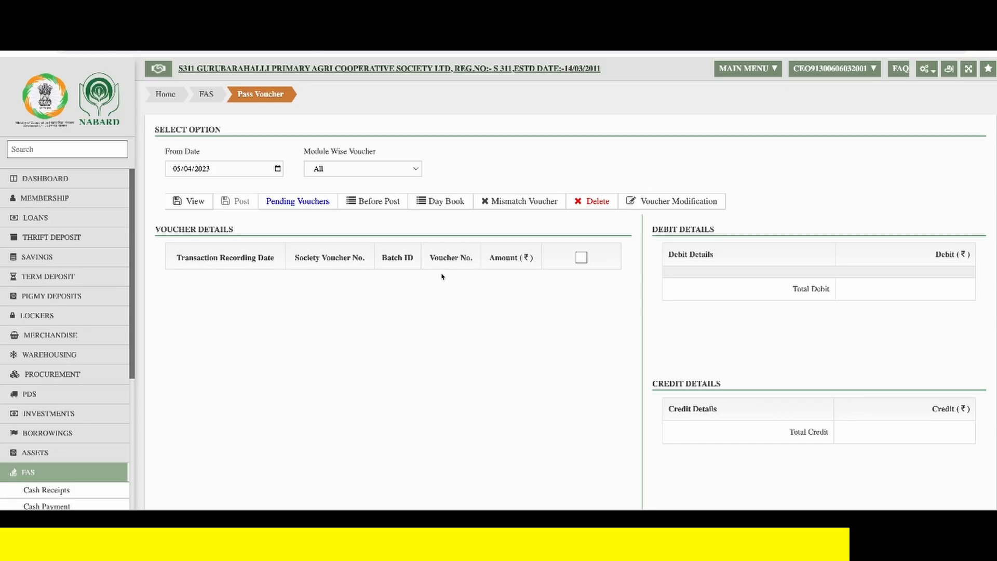
{"action": "left_click", "coordinate": [179, 169]}
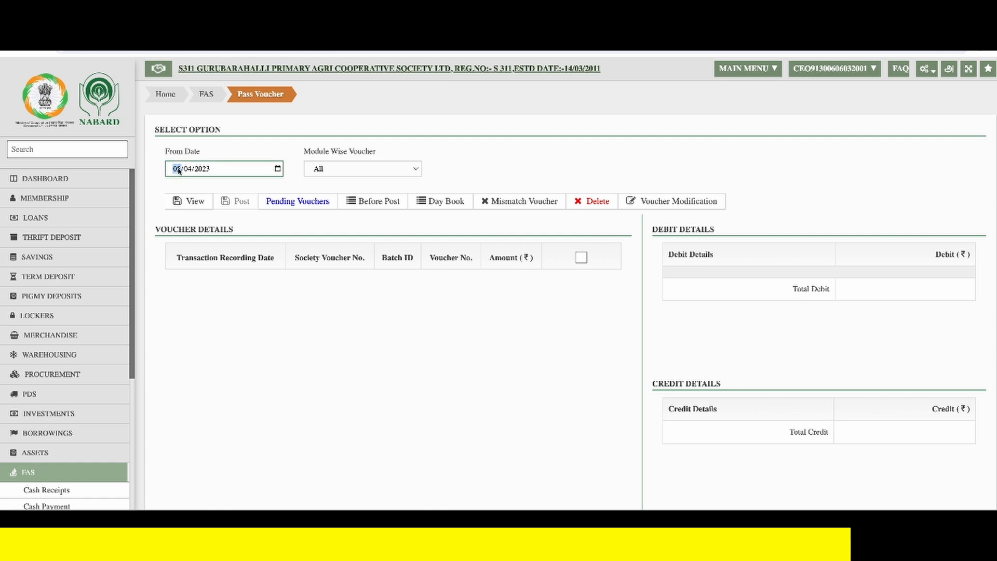
{"action": "type", "text": "10/08/2024"}
{"action": "left_click", "coordinate": [191, 201]}
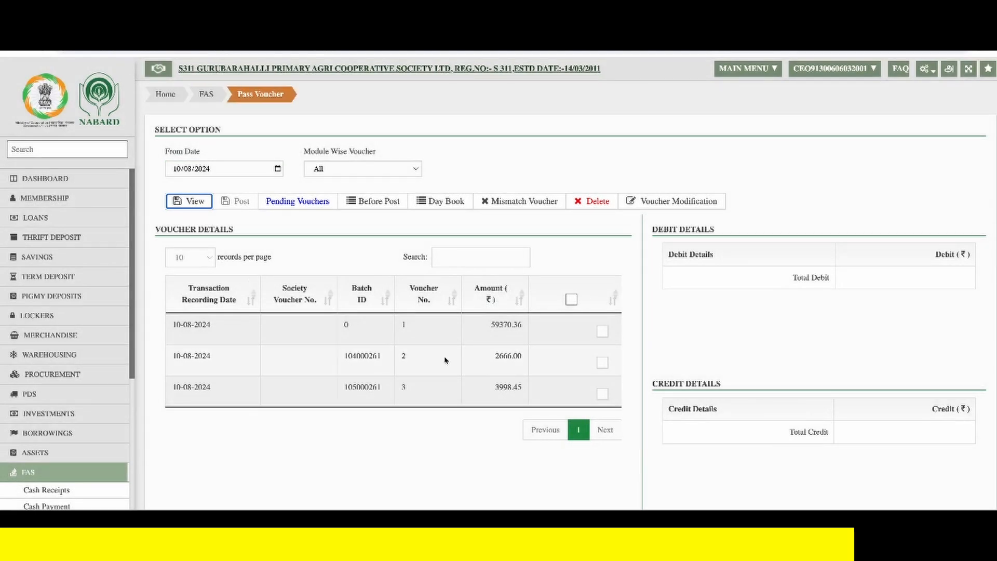
{"action": "left_click", "coordinate": [602, 394]}
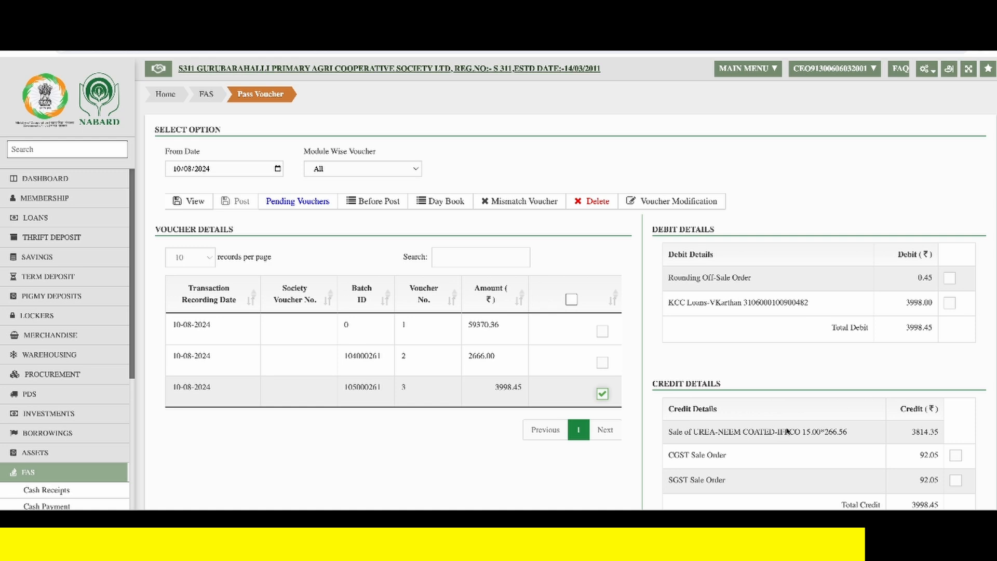
{"action": "scroll", "coordinate": [787, 431], "scroll_direction": "down", "scroll_amount": 1}
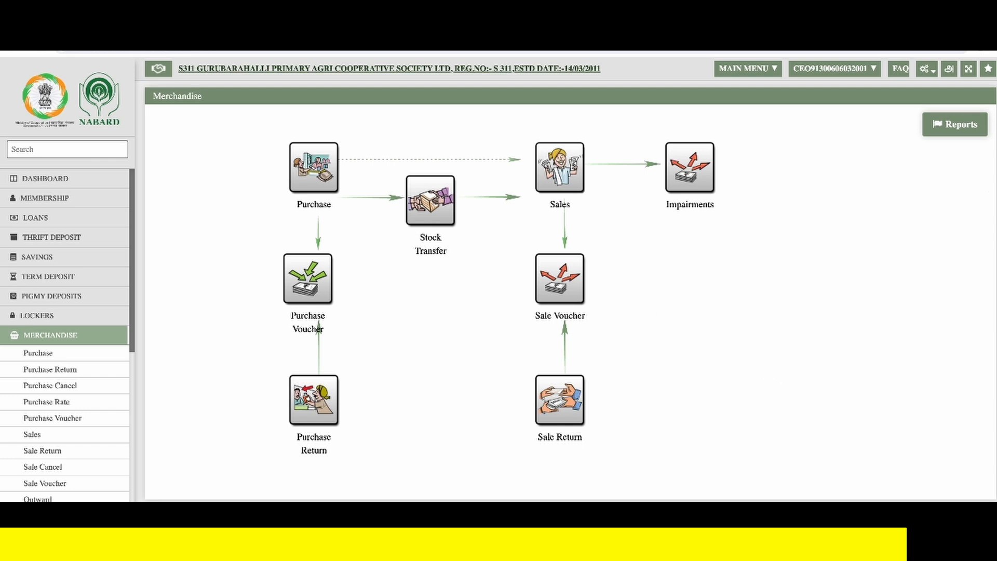
- Generate the Merchandise Stock Register report for the Fertiliser Godown with the From Date set to 10/08/2024
{"action": "left_click", "coordinate": [963, 130]}
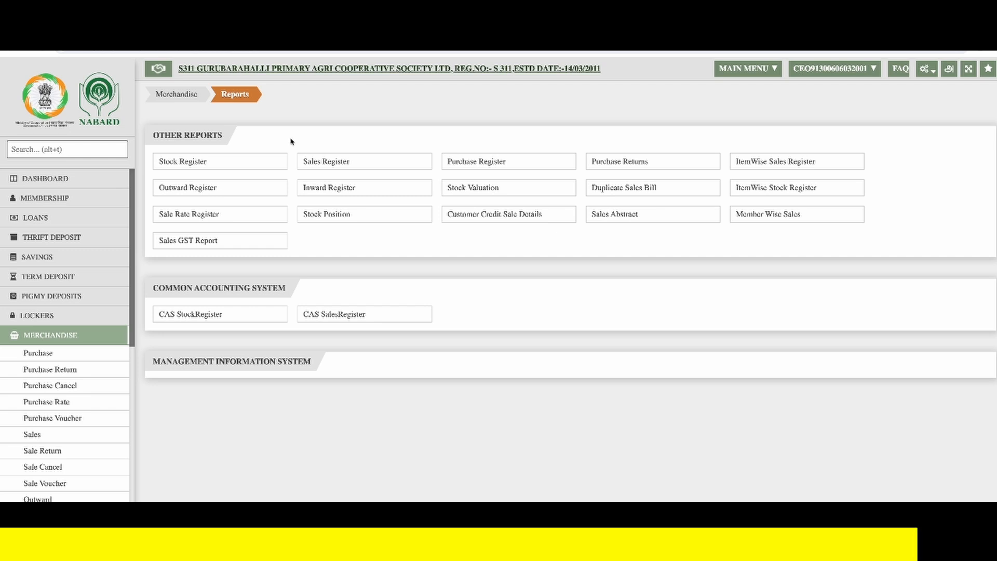
{"action": "left_click", "coordinate": [222, 166]}
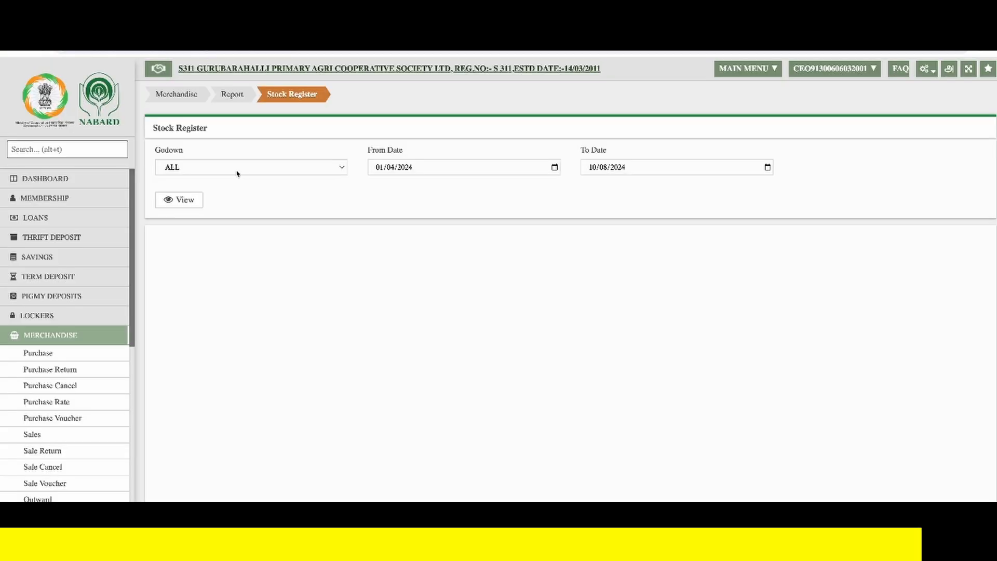
{"action": "left_click", "coordinate": [237, 174]}
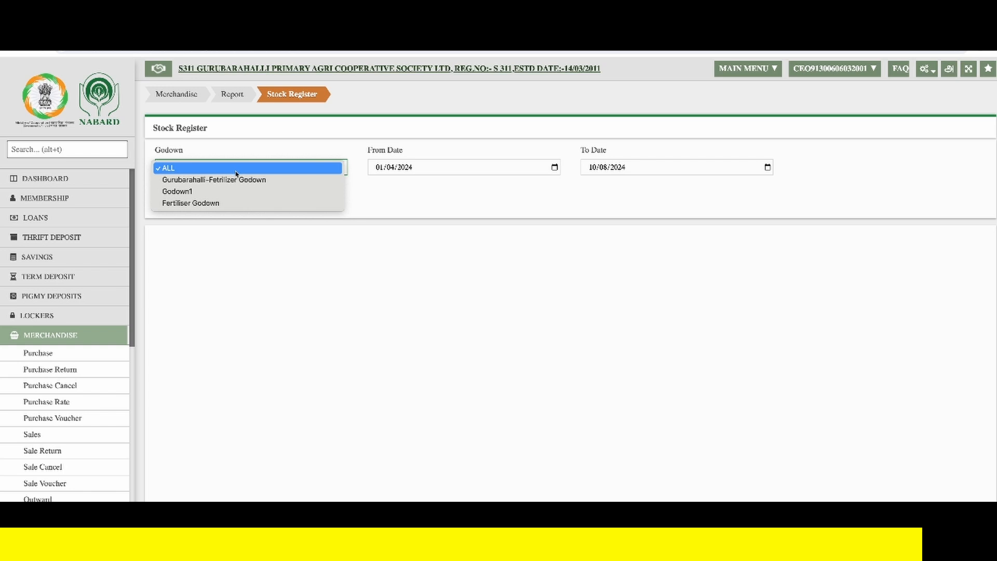
{"action": "left_click", "coordinate": [243, 203]}
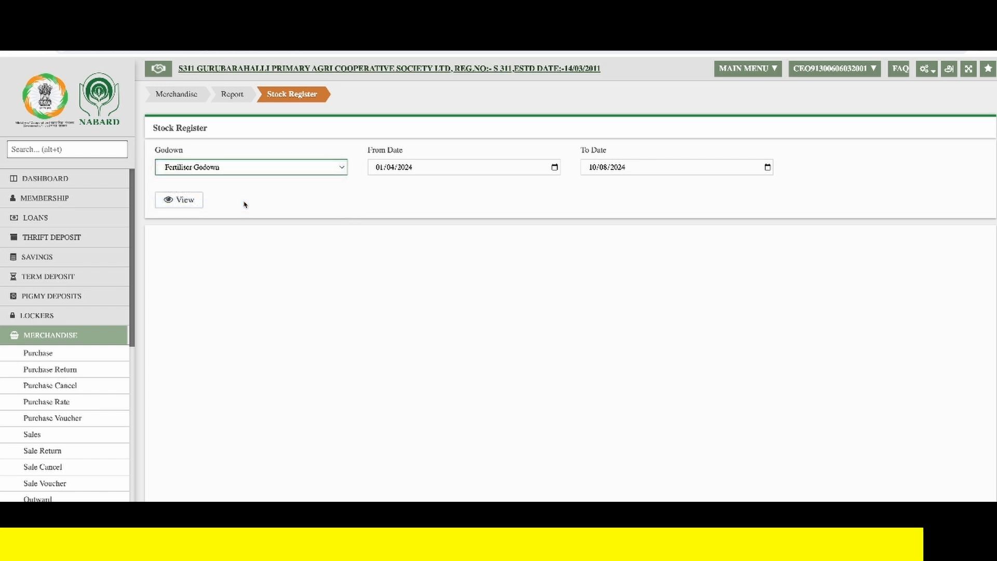
{"action": "left_click", "coordinate": [382, 169]}
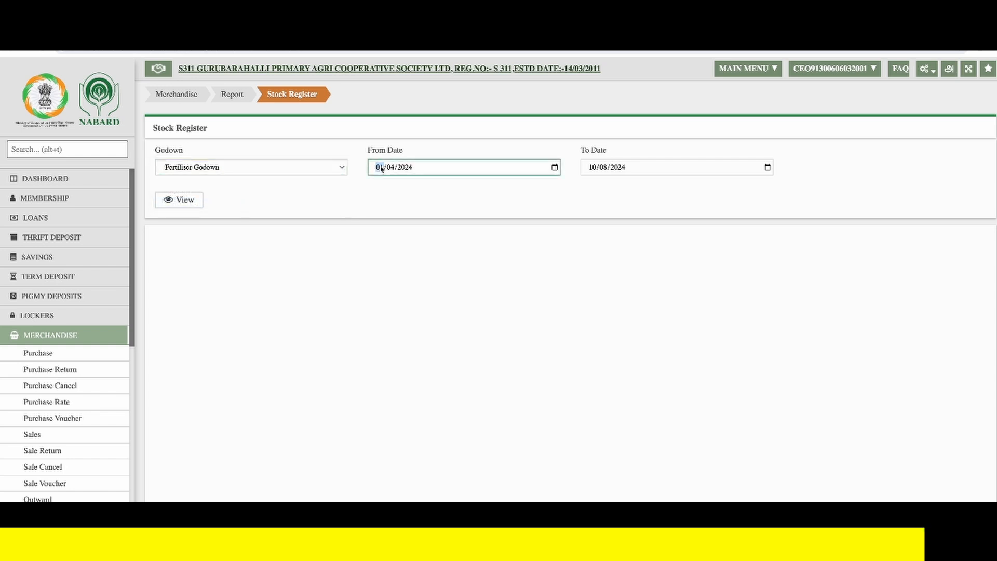
{"action": "type", "text": "1008"}
{"action": "key", "text": "Tab"}
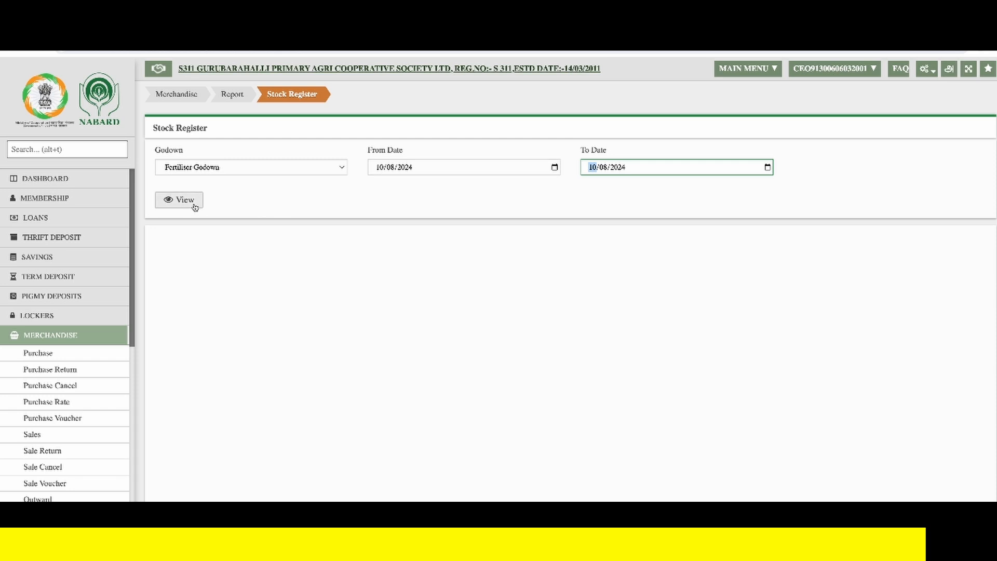
{"action": "left_click", "coordinate": [194, 206]}
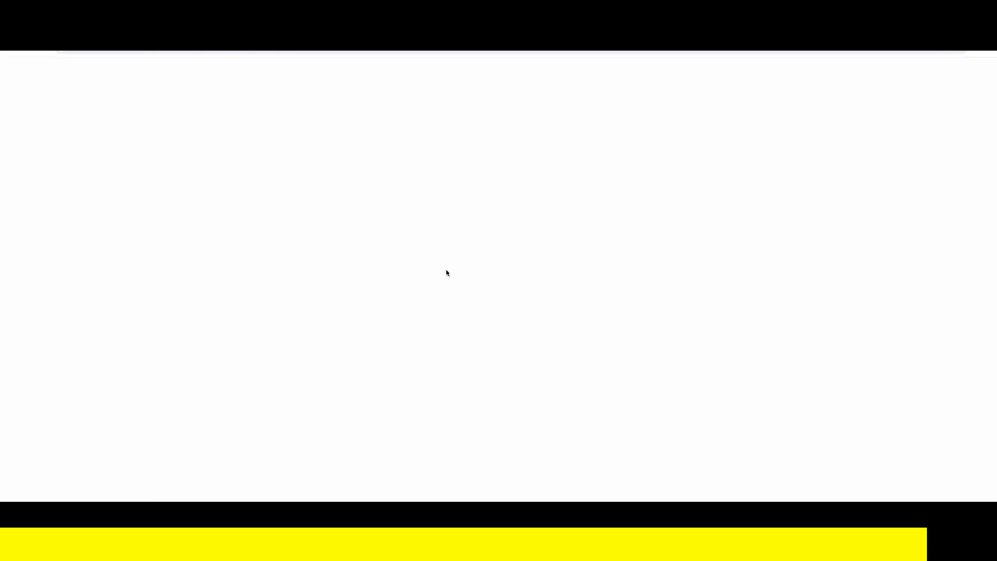